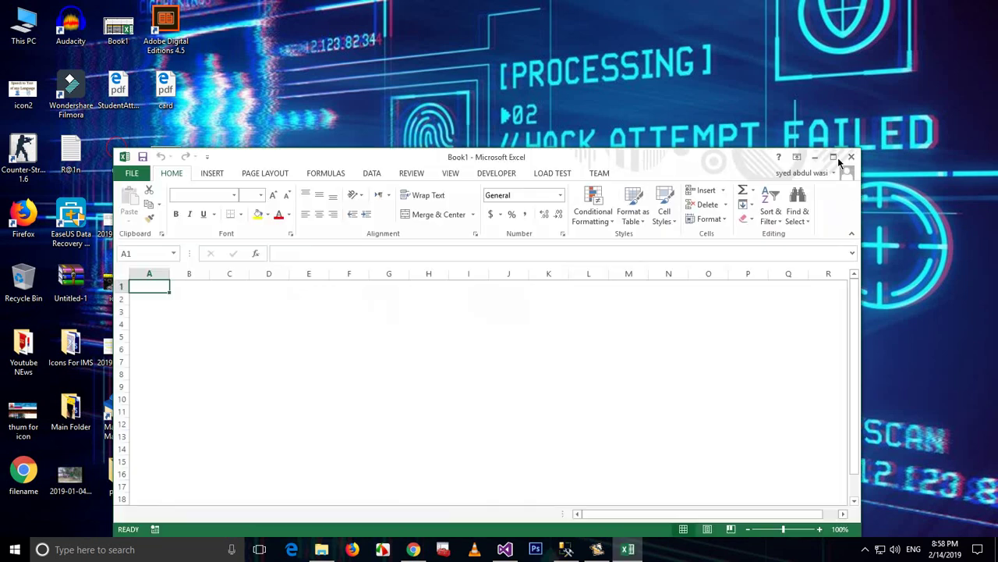
# - Maximize the blank workbook window and enter the heading Date in cell A1
pyautogui.click(834, 157)
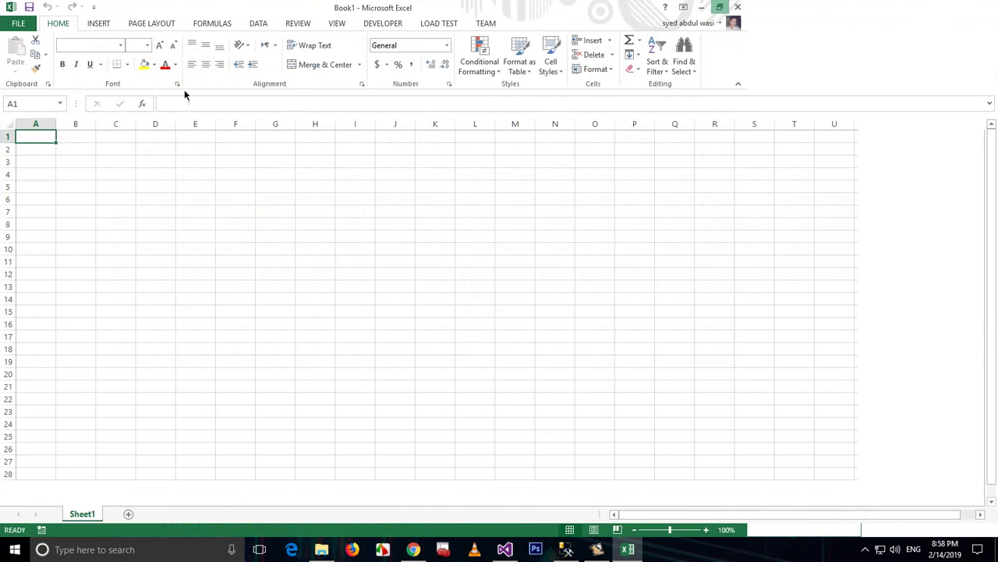
pyautogui.click(127, 236)
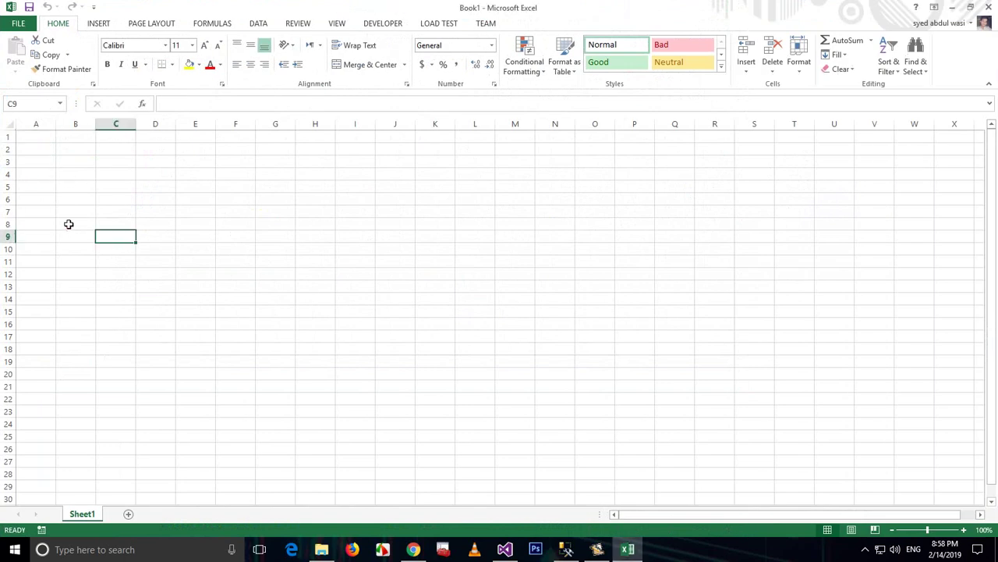
pyautogui.click(40, 162)
pyautogui.click(36, 147)
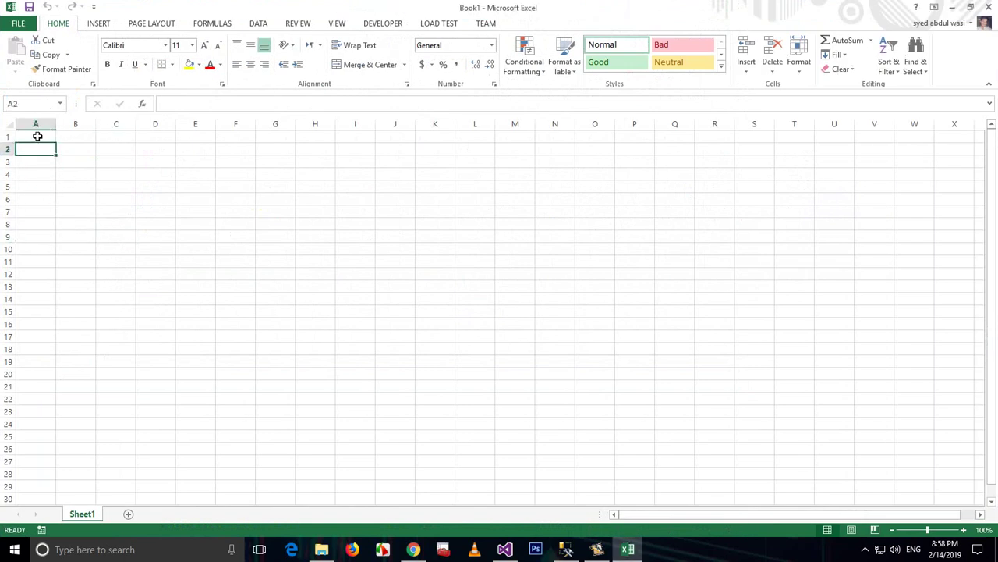
pyautogui.click(37, 136)
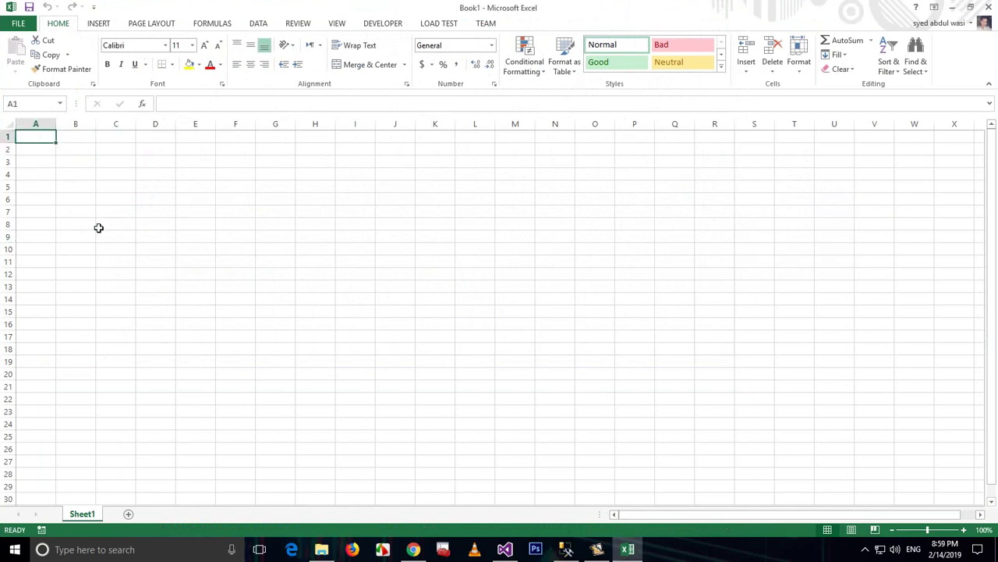
pyautogui.write('Date')
pyautogui.press('Tab')
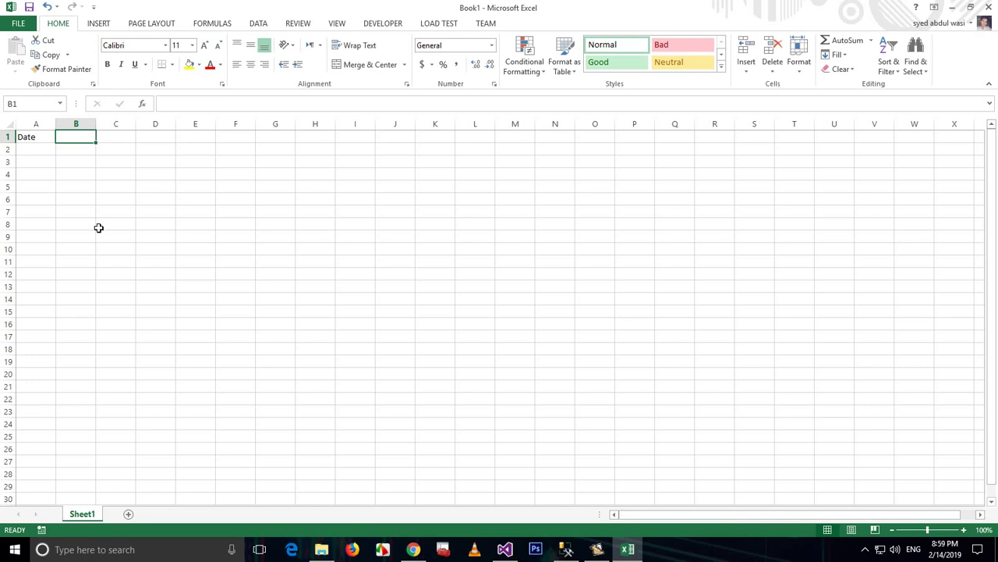
# - Enter the heading Particulars in cell B1
pyautogui.hotkey('shift', 'Right')
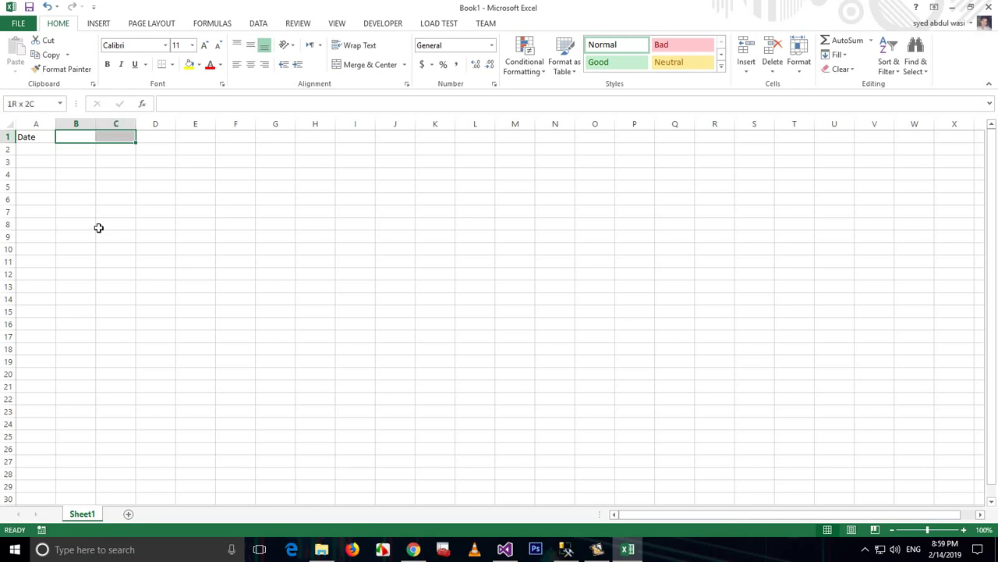
pyautogui.press('Left')
pyautogui.press('Right')
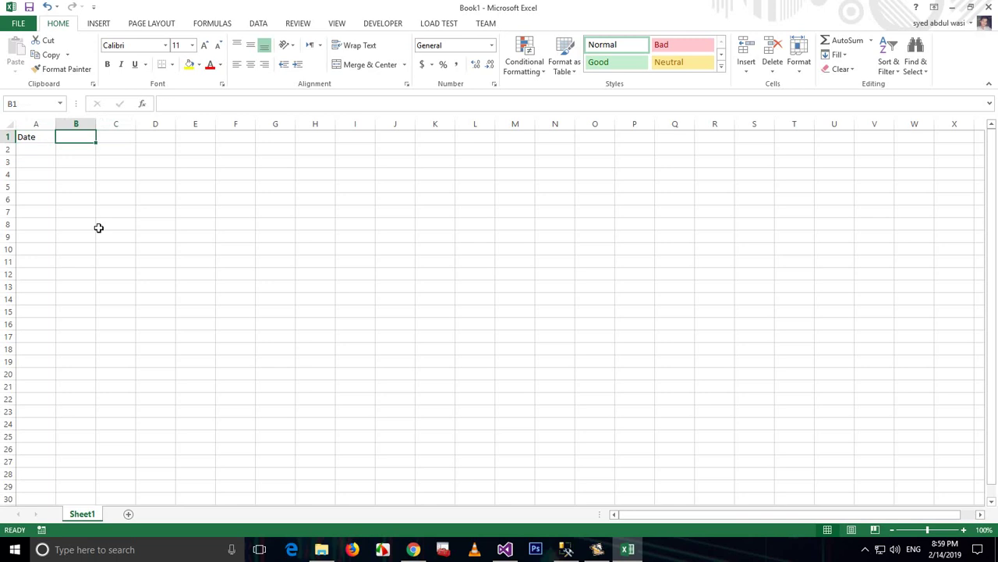
pyautogui.write('Particu')
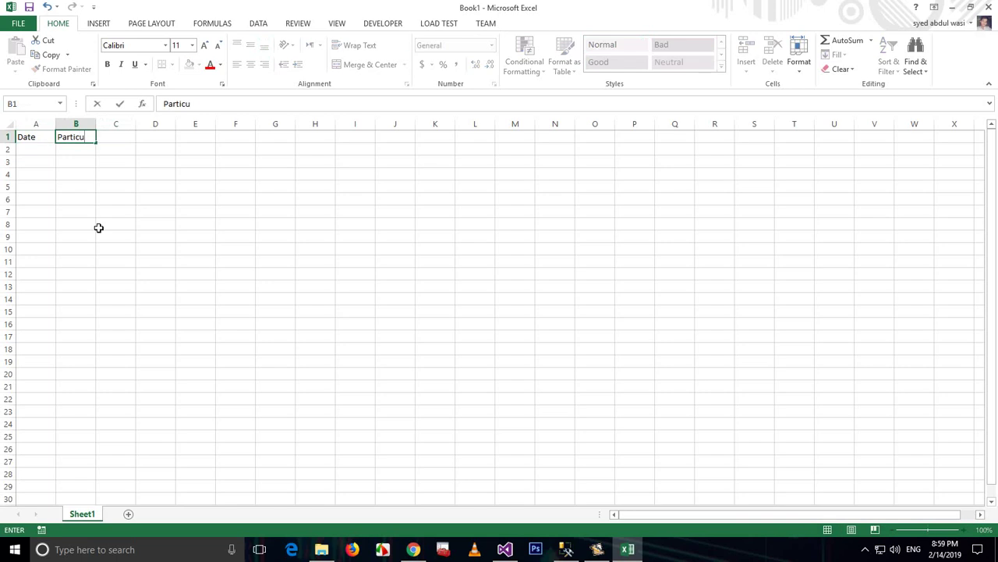
pyautogui.write('lars')
pyautogui.press('Tab')
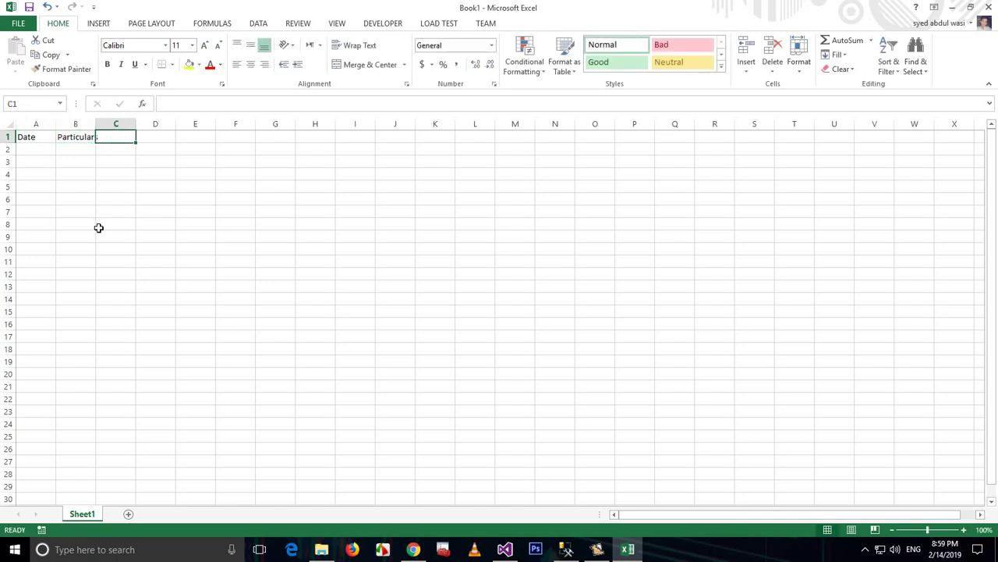
# - Enter the headings Debit, Credit and Balance in C1:E1 and fit column B's width to its heading
pyautogui.write('Debit')
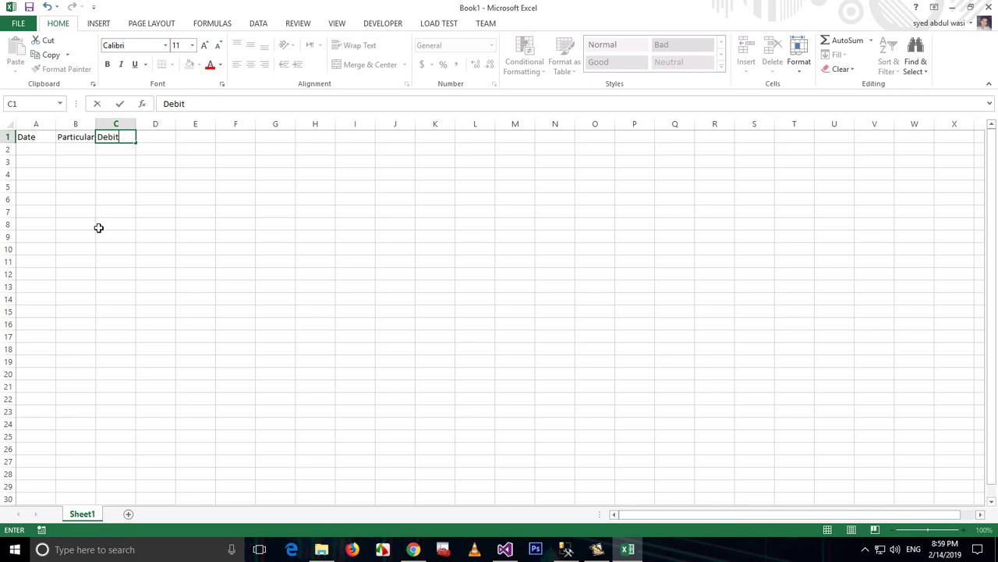
pyautogui.press('Tab')
pyautogui.write('Cre')
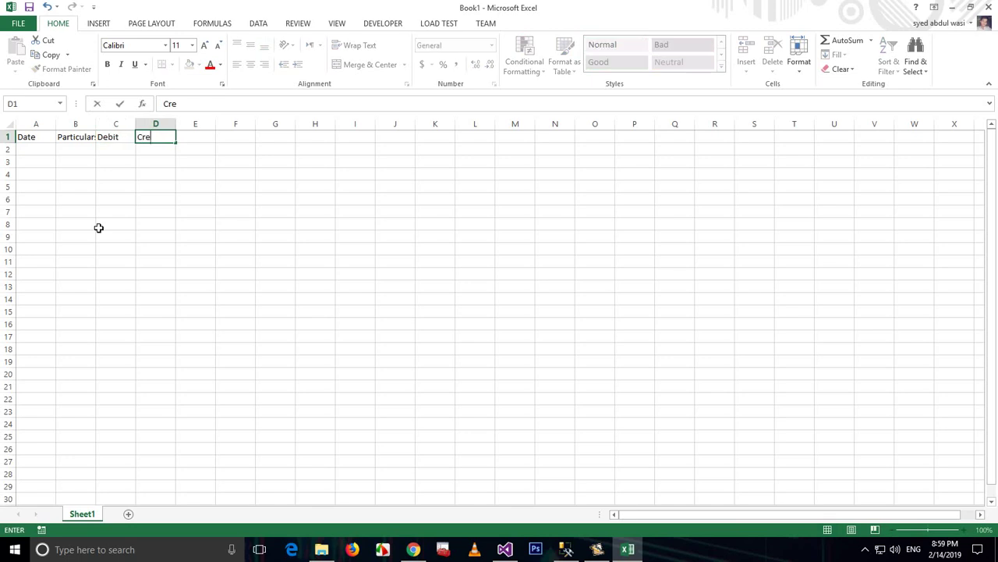
pyautogui.press('Tab')
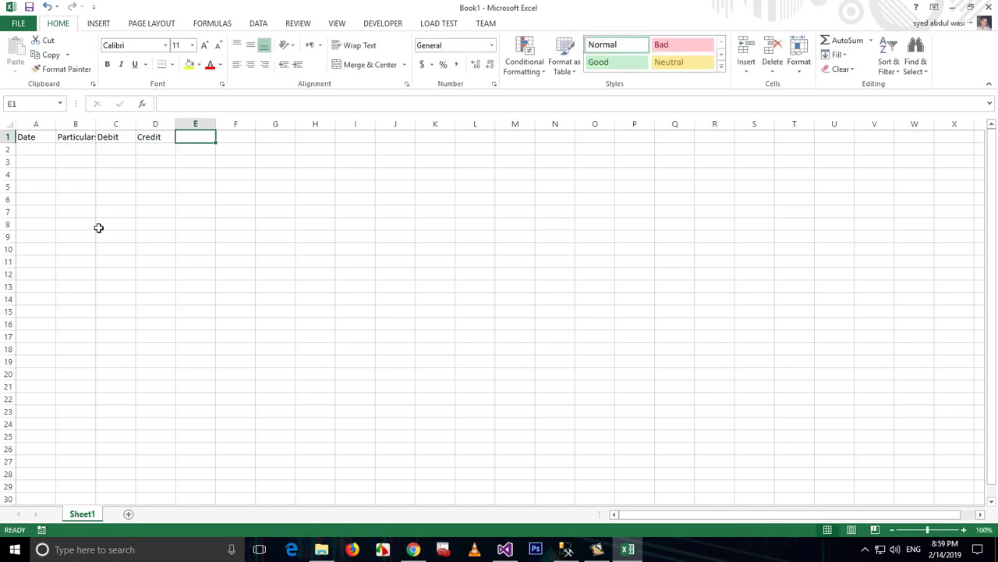
pyautogui.write('Bal')
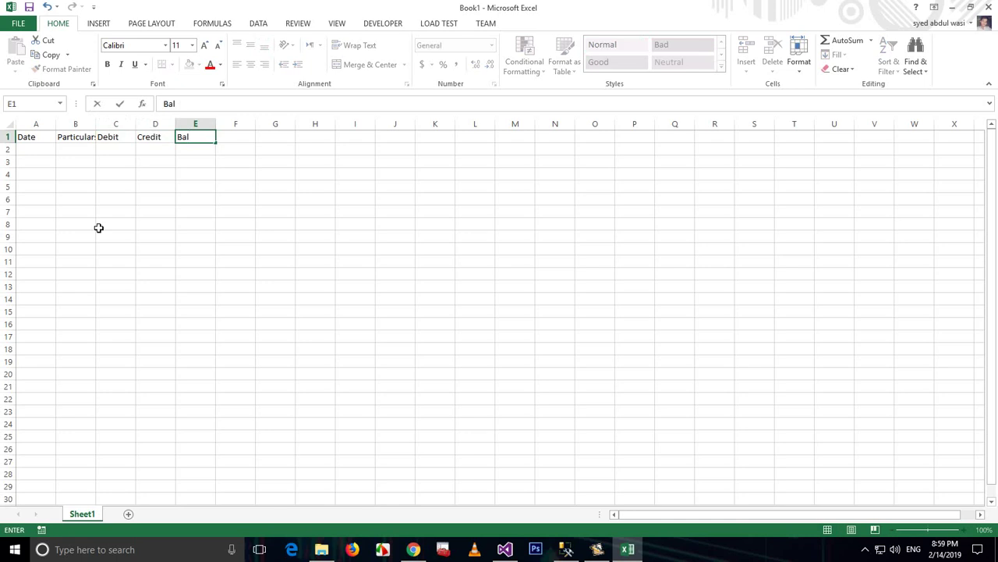
pyautogui.write('ance')
pyautogui.click(102, 186)
pyautogui.doubleClick(93, 123)
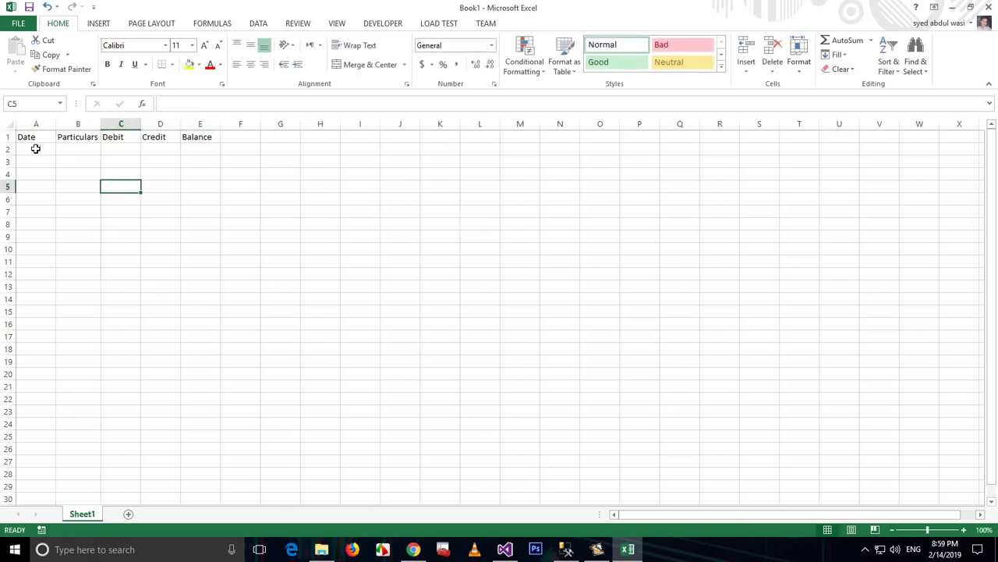
pyautogui.click(36, 148)
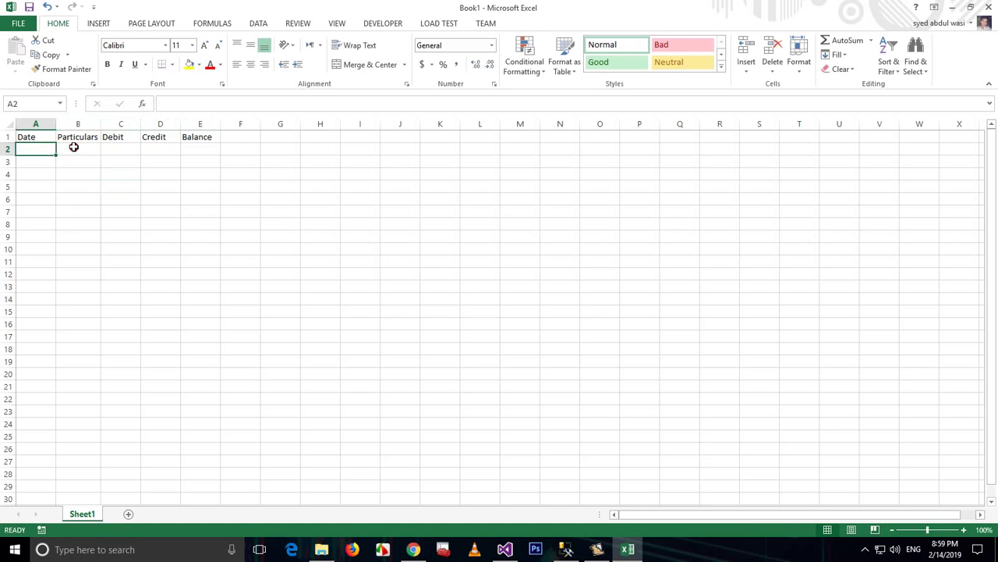
pyautogui.click(73, 146)
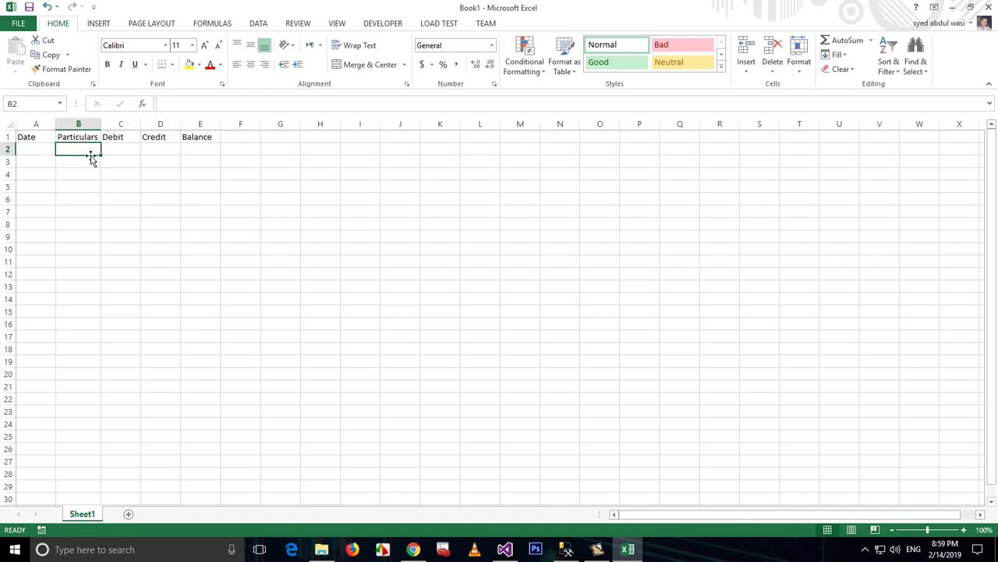
pyautogui.click(115, 147)
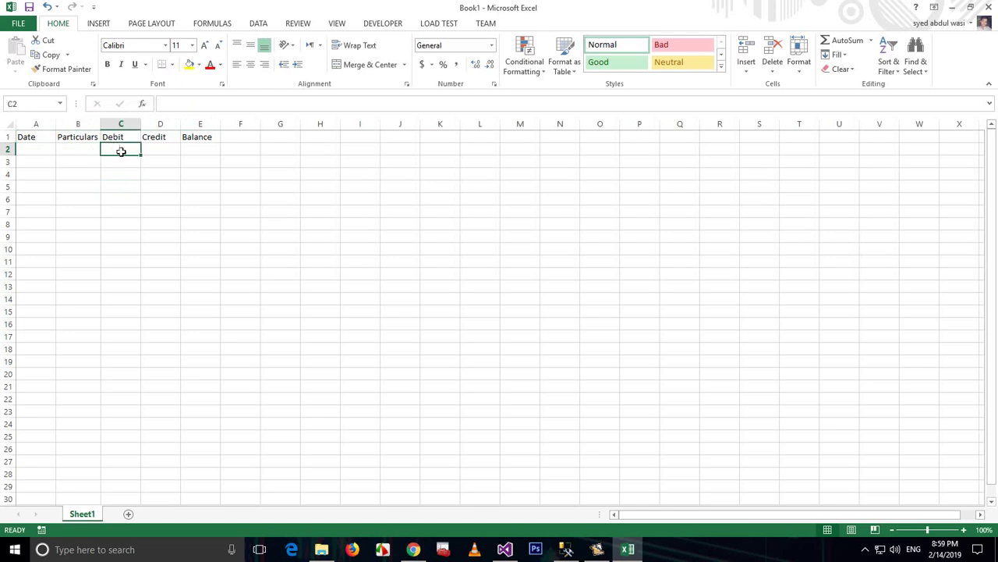
pyautogui.moveTo(112, 131); pyautogui.dragTo(116, 152)
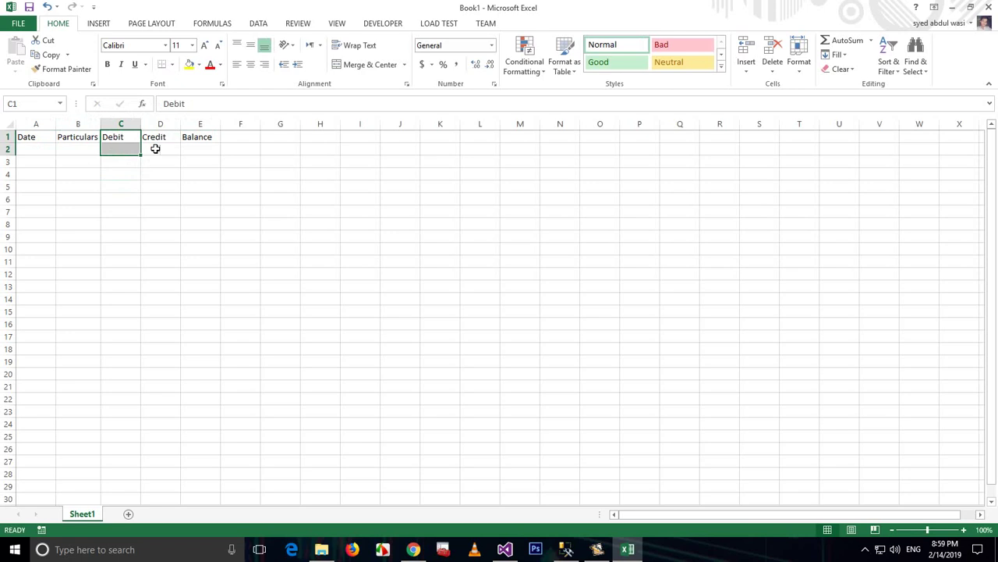
pyautogui.click(155, 148)
pyautogui.click(198, 149)
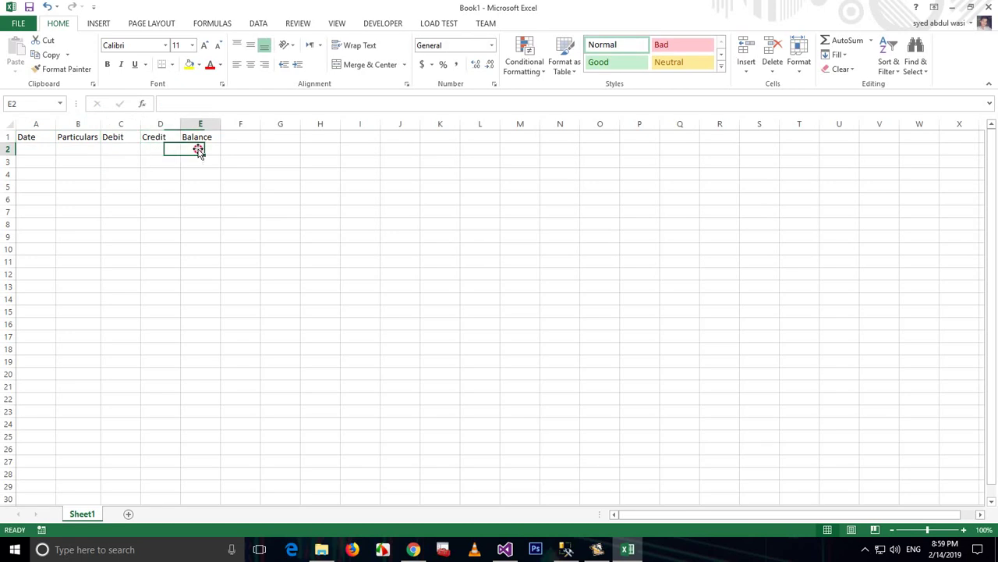
# - Widen the Particulars column to about four standard column widths and make the headings in A1:E1 bold
pyautogui.moveTo(100, 127); pyautogui.dragTo(214, 124)
pyautogui.click(223, 208)
pyautogui.moveTo(44, 141); pyautogui.dragTo(295, 143)
pyautogui.keyDown('shift'); pyautogui.click(312, 137); pyautogui.keyUp('shift')
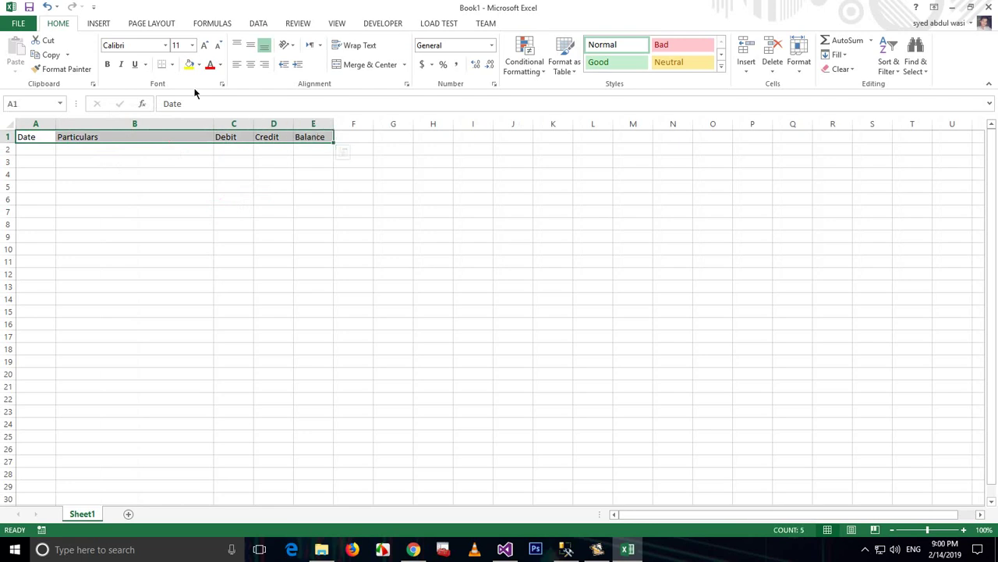
pyautogui.click(107, 65)
pyautogui.click(64, 171)
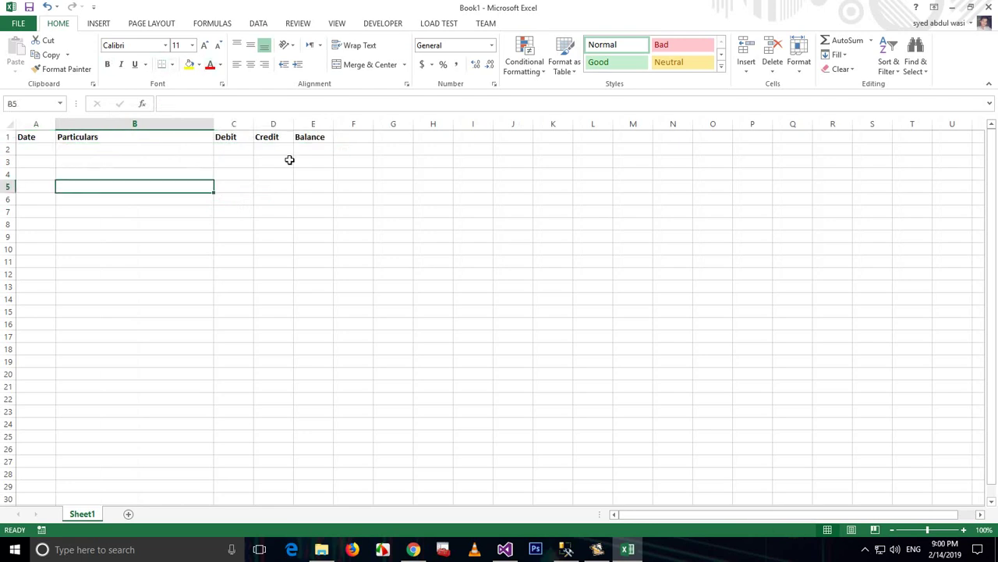
# - Apply All Borders to the range A1:E15 to form the ledger table
pyautogui.click(279, 161)
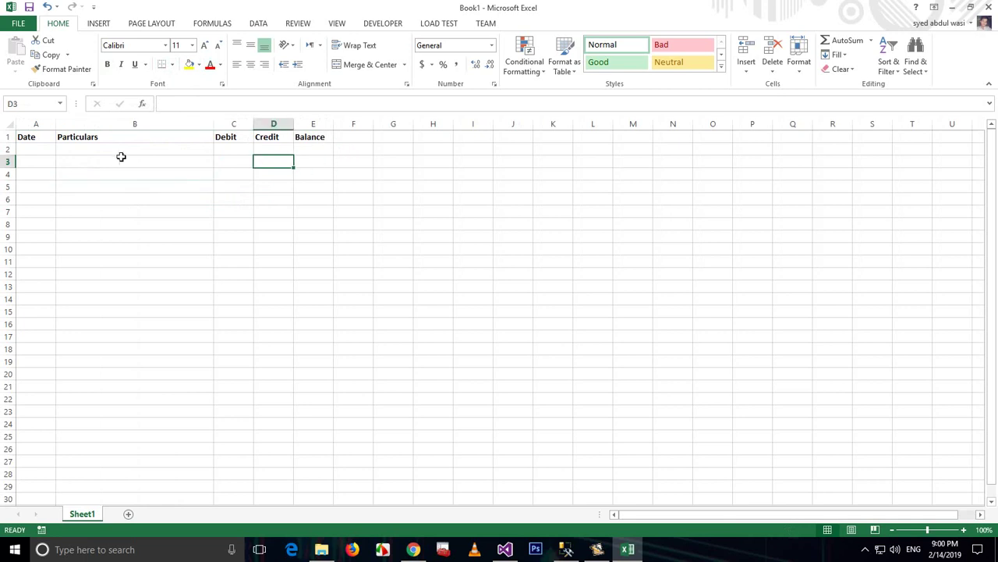
pyautogui.moveTo(29, 136); pyautogui.dragTo(309, 313)
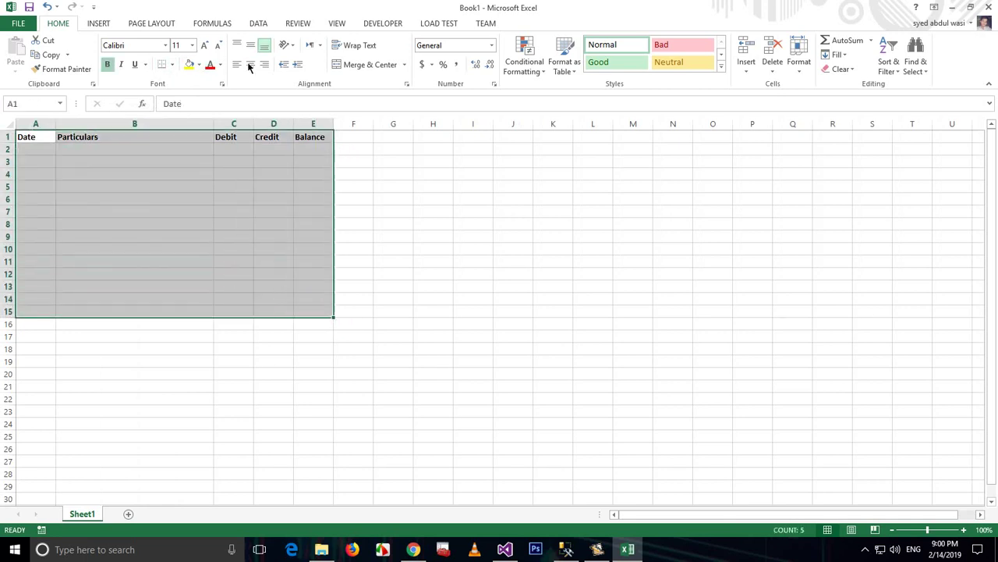
pyautogui.click(172, 64)
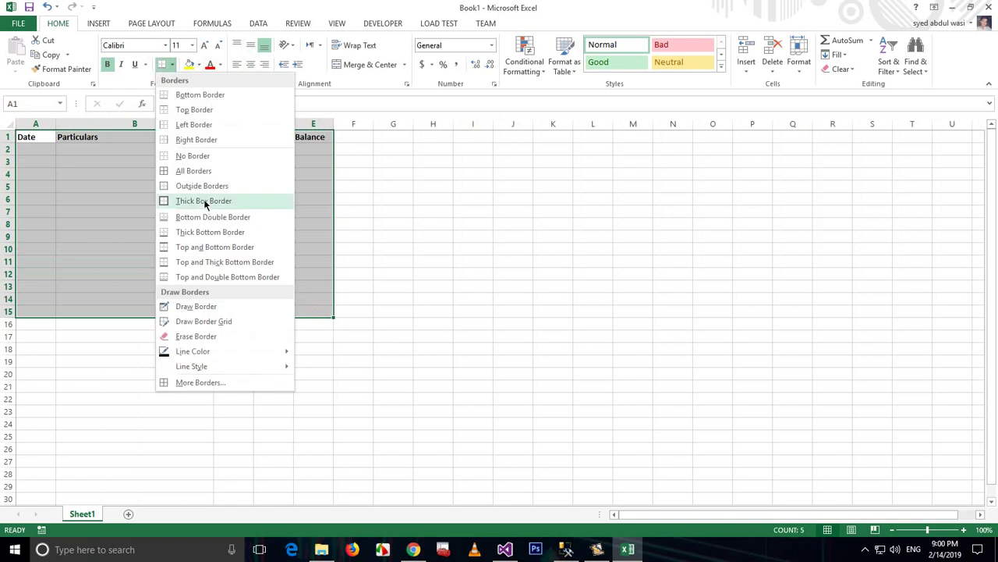
pyautogui.click(194, 170)
pyautogui.click(471, 250)
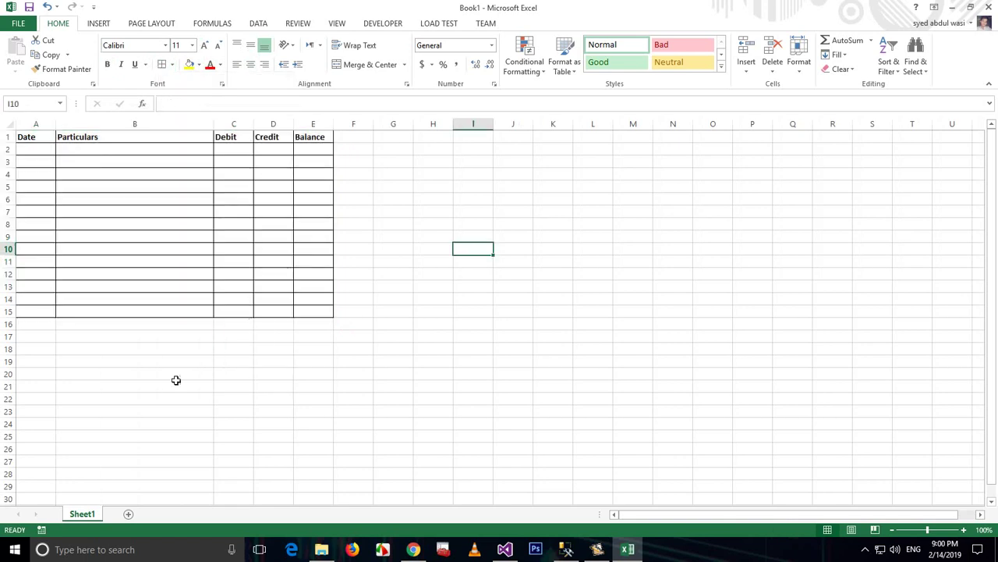
pyautogui.click(318, 382)
pyautogui.moveTo(307, 150); pyautogui.dragTo(93, 320)
pyautogui.click(148, 407)
pyautogui.click(45, 159)
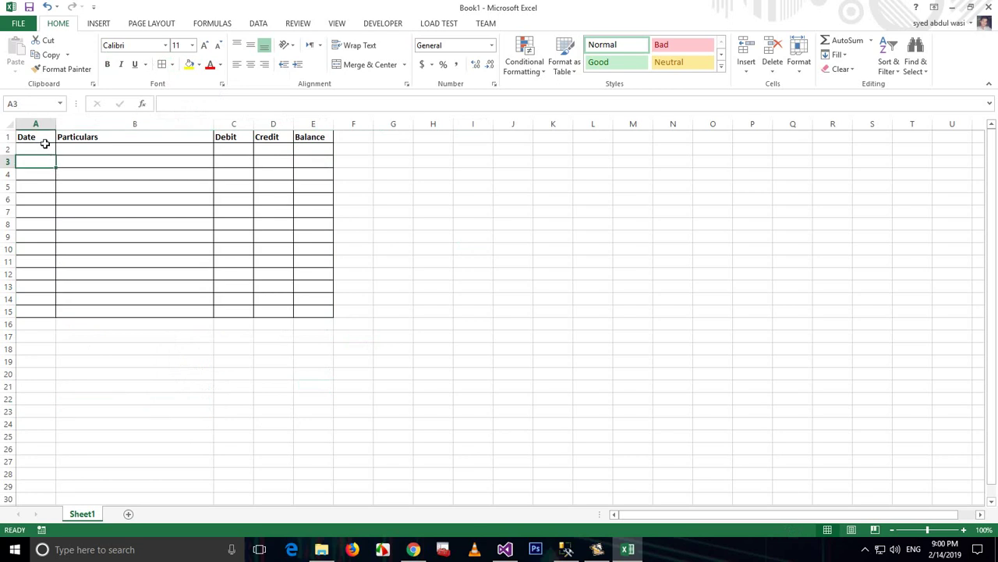
pyautogui.moveTo(109, 141); pyautogui.dragTo(156, 312)
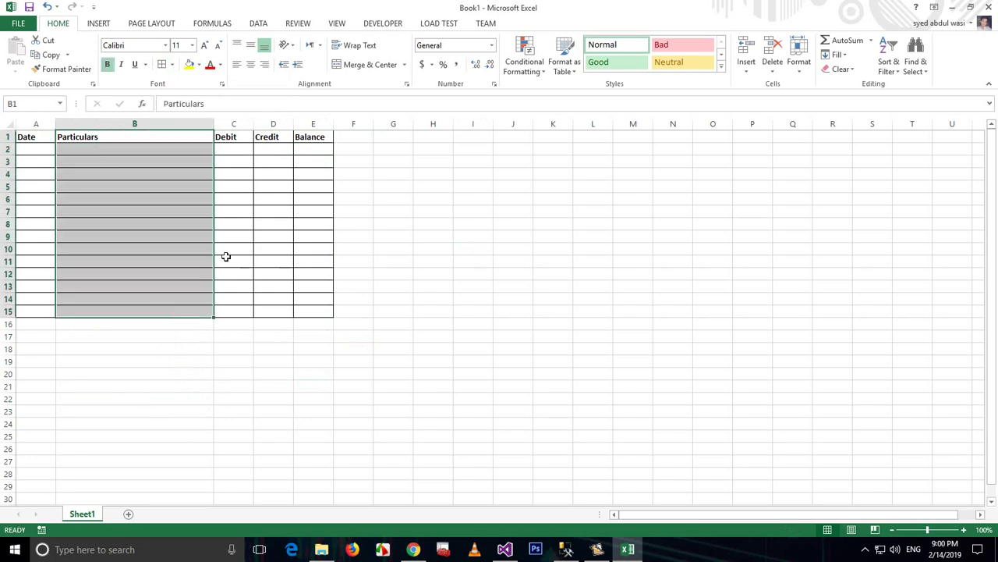
pyautogui.click(234, 236)
pyautogui.moveTo(239, 150); pyautogui.dragTo(243, 314)
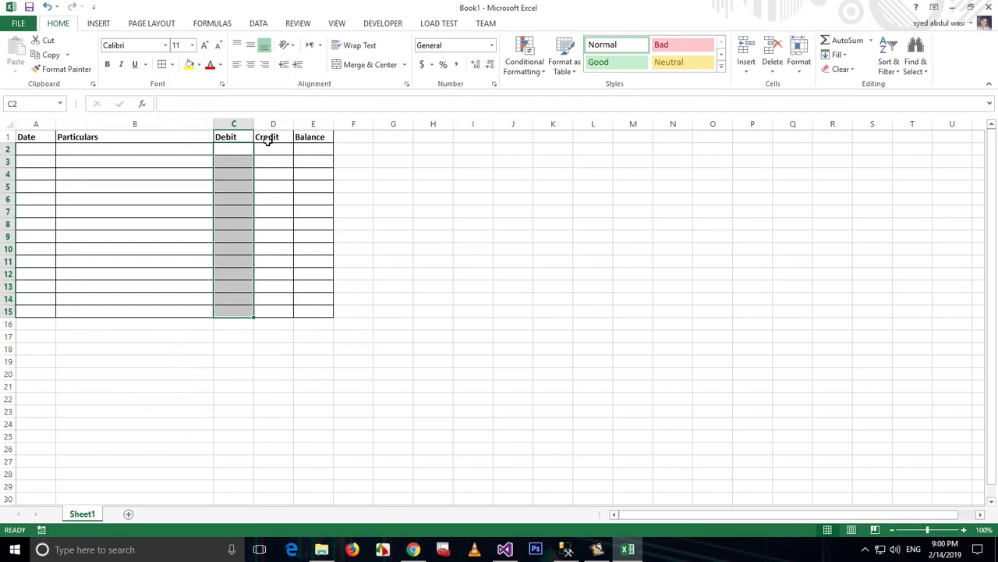
pyautogui.moveTo(266, 138); pyautogui.dragTo(277, 309)
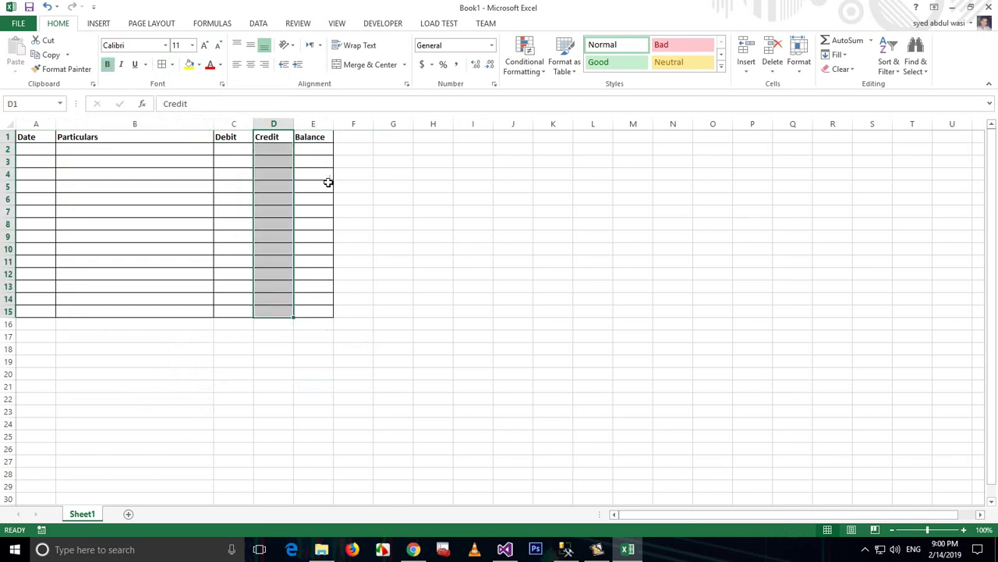
pyautogui.click(321, 150)
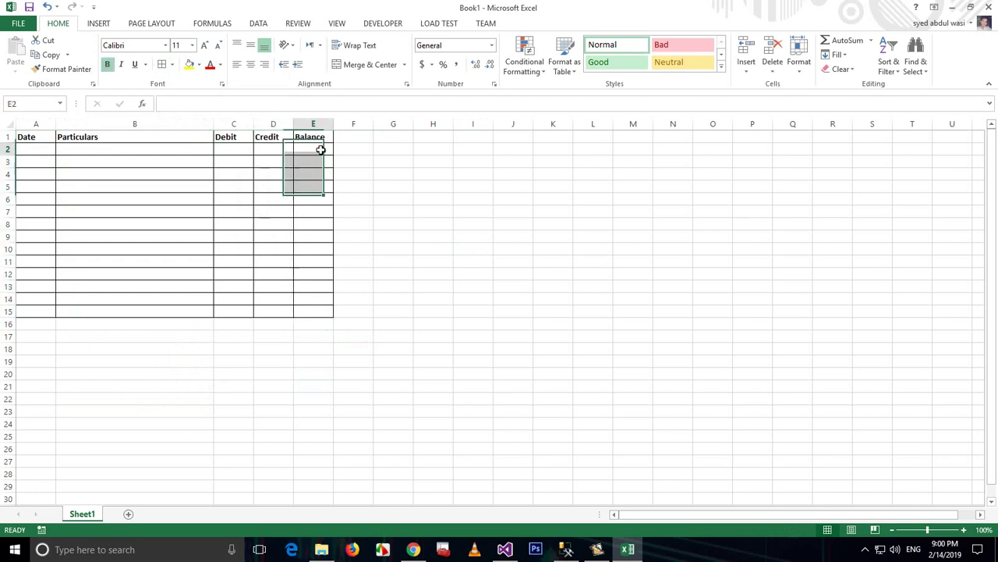
pyautogui.click(439, 152)
pyautogui.scroll(-5, 477, 257)
pyautogui.scroll(5, 475, 210)
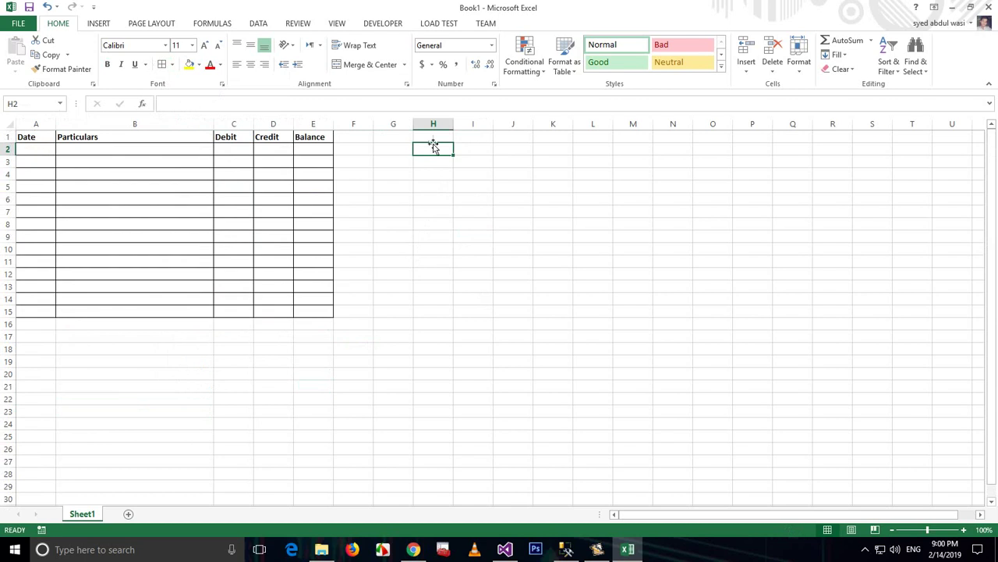
# - Enter the label Opening Balance in cell H1, beside the ledger table
pyautogui.click(433, 138)
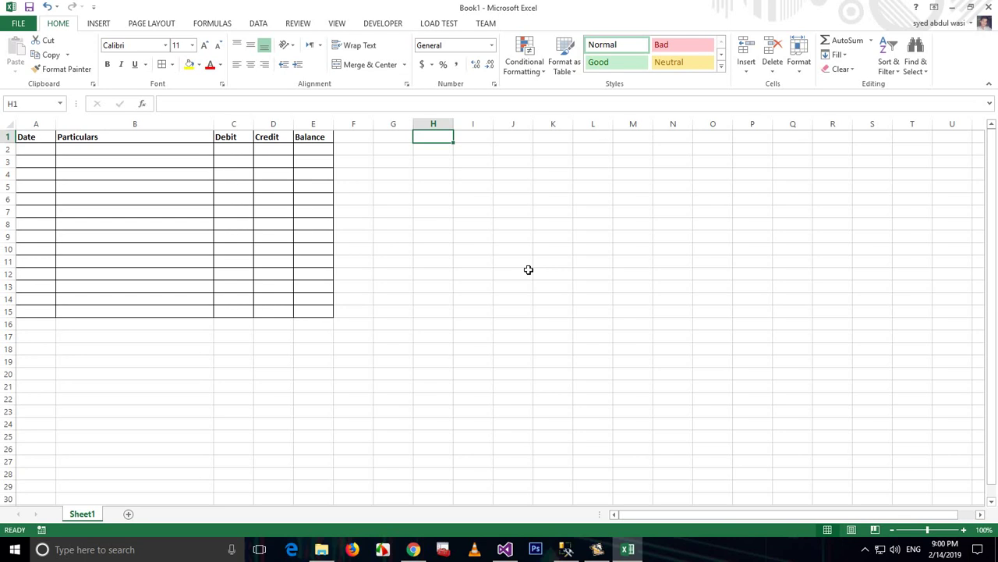
pyautogui.write('Opning')
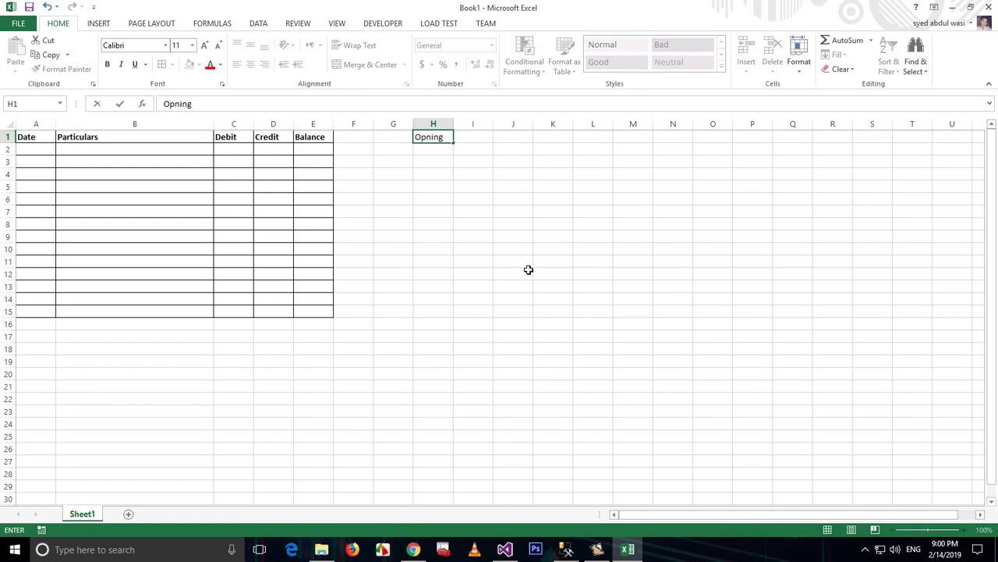
pyautogui.press('BackSpace')
pyautogui.press('BackSpace')
pyautogui.write('ening Balance')
pyautogui.click(528, 270)
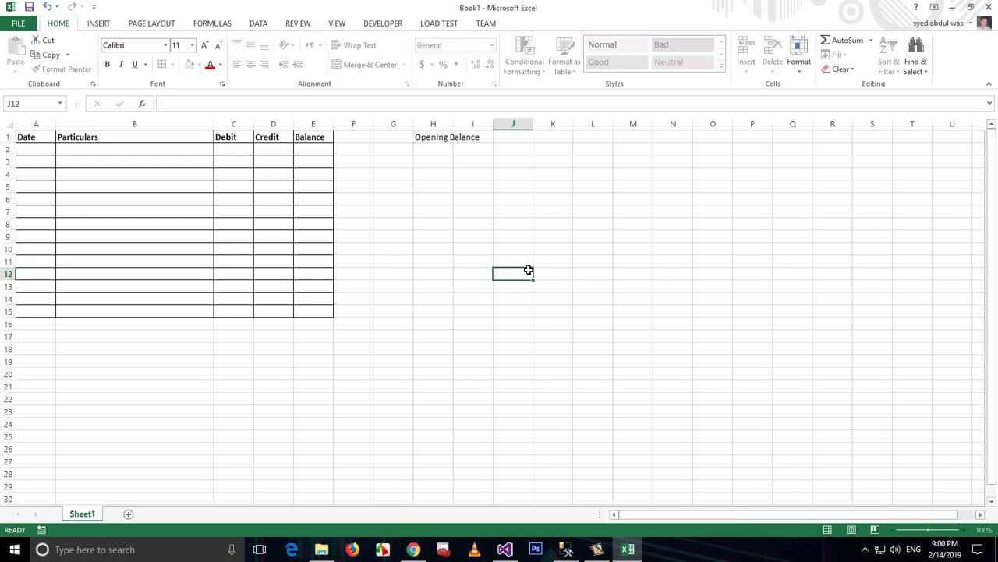
# - Make the Opening Balance label bold and merge and center it across H1:I1
pyautogui.moveTo(444, 136); pyautogui.dragTo(463, 136)
pyautogui.hotkey('ctrl', 'b')
pyautogui.click(353, 66)
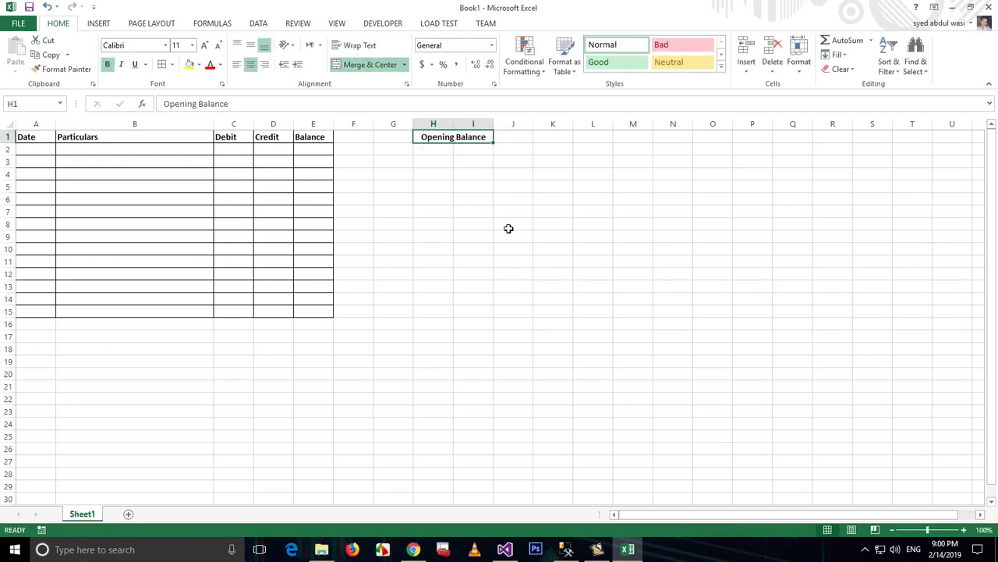
# - Merge and center J1:K1 beside the Opening Balance label and apply All Borders to H1:K1
pyautogui.click(511, 234)
pyautogui.click(515, 137)
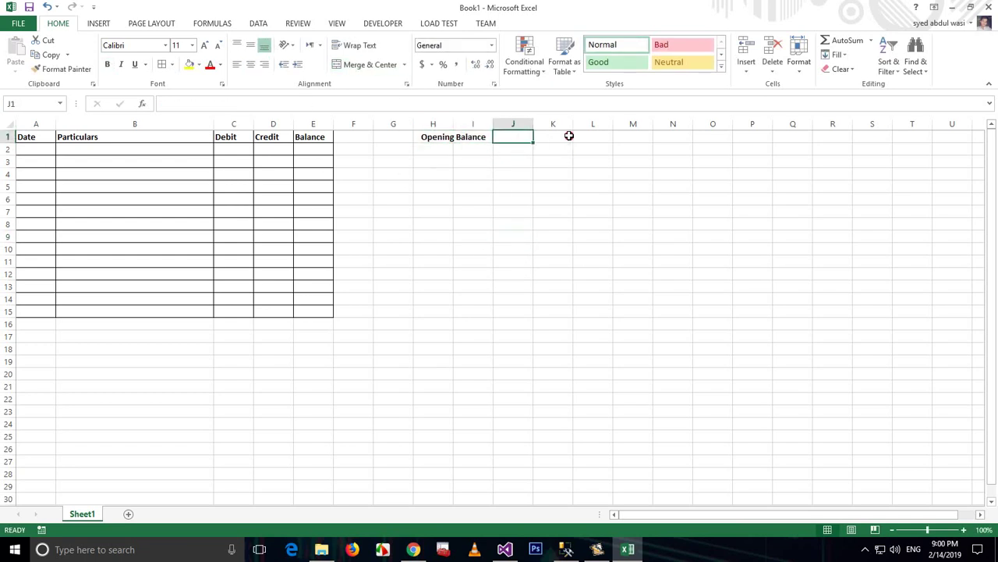
pyautogui.moveTo(570, 136); pyautogui.dragTo(441, 136)
pyautogui.click(359, 65)
pyautogui.click(500, 264)
pyautogui.click(160, 64)
pyautogui.click(443, 250)
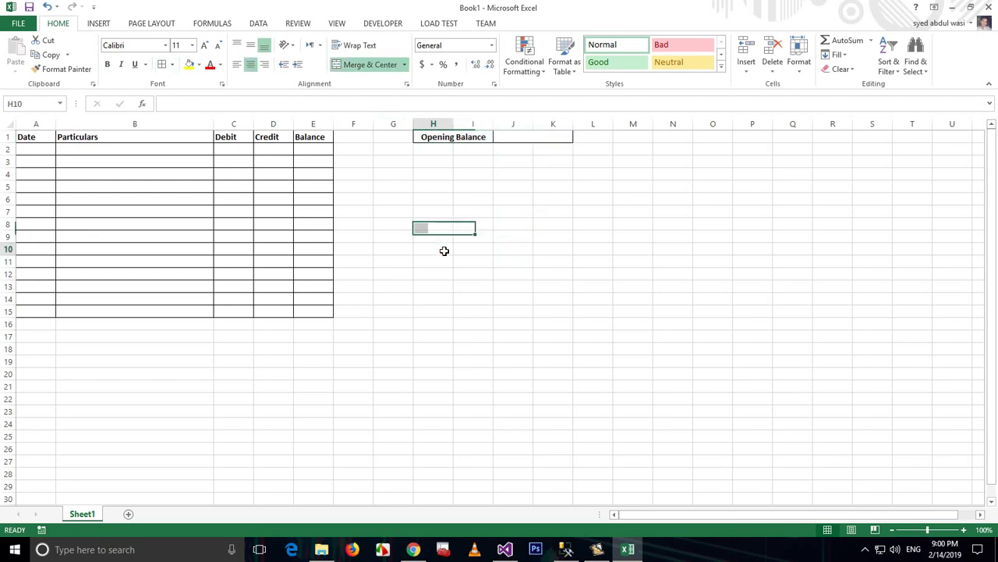
pyautogui.moveTo(519, 133); pyautogui.dragTo(436, 137)
pyautogui.click(549, 233)
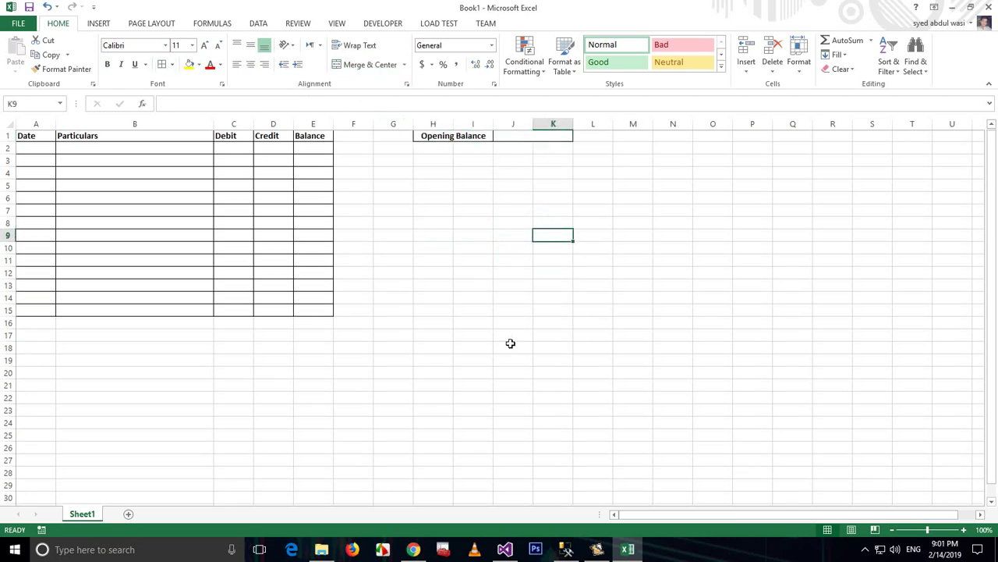
pyautogui.click(479, 137)
pyautogui.click(518, 135)
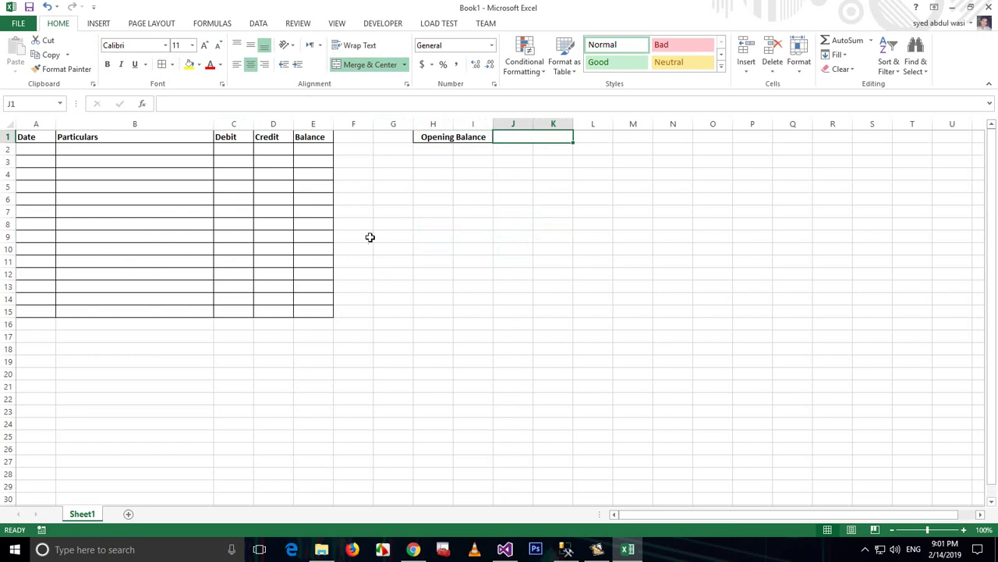
# - Center the Debit and Credit headings in C1:D1
pyautogui.click(339, 183)
pyautogui.click(247, 138)
pyautogui.moveTo(248, 136); pyautogui.dragTo(267, 138)
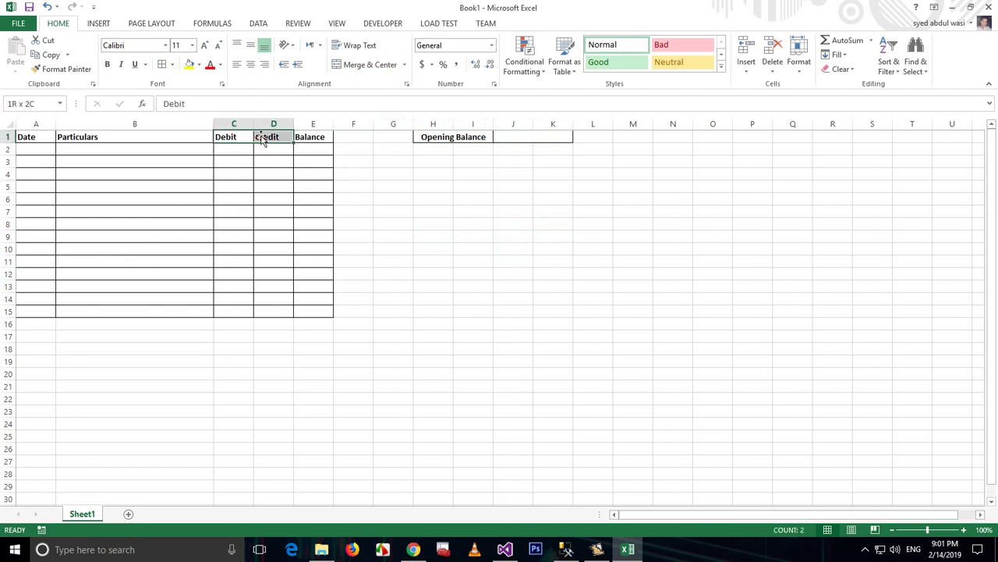
pyautogui.click(251, 64)
pyautogui.click(418, 297)
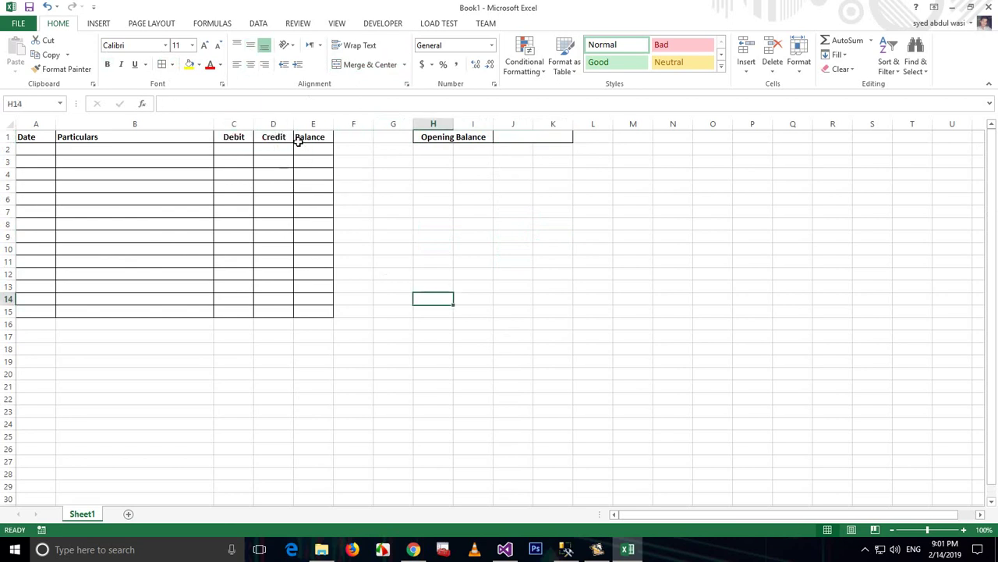
# - Autofit the width of the Balance column E to its heading
pyautogui.click(298, 139)
pyautogui.doubleClick(333, 125)
pyautogui.click(306, 151)
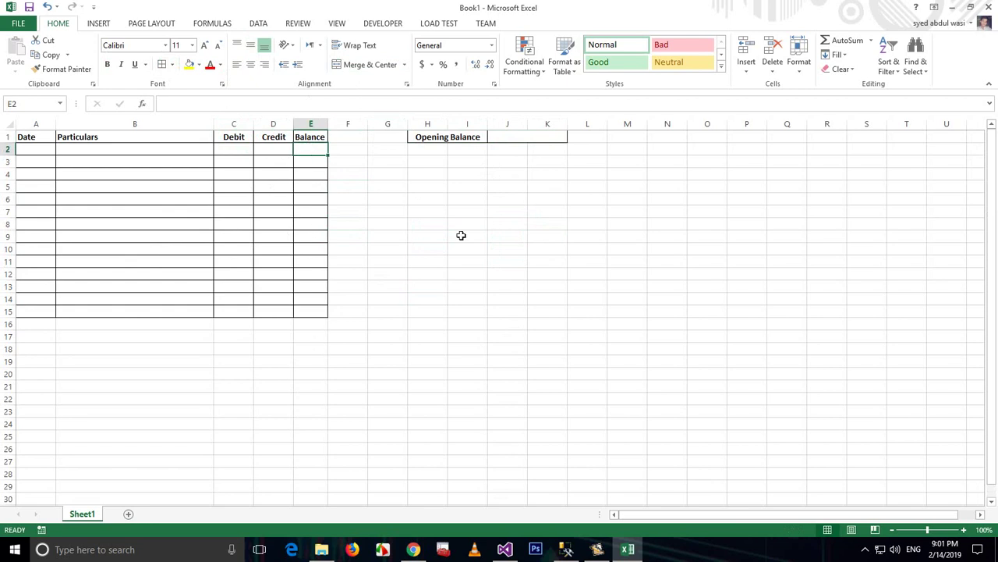
# - Format the merged amount cell J1 as Accounting with the currency symbol Rs Punjabi (Pakistan)
pyautogui.click(509, 137)
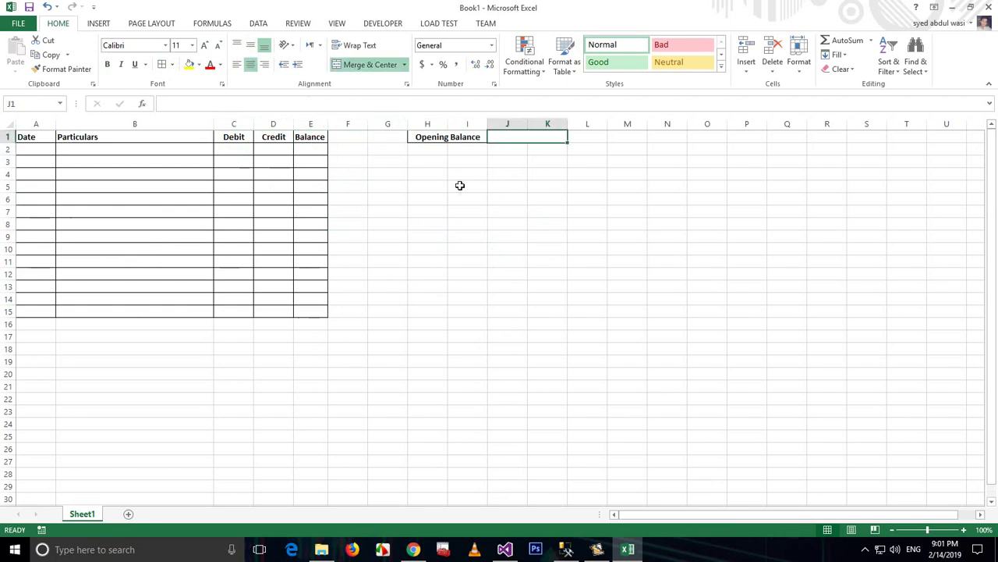
pyautogui.click(433, 66)
pyautogui.click(475, 156)
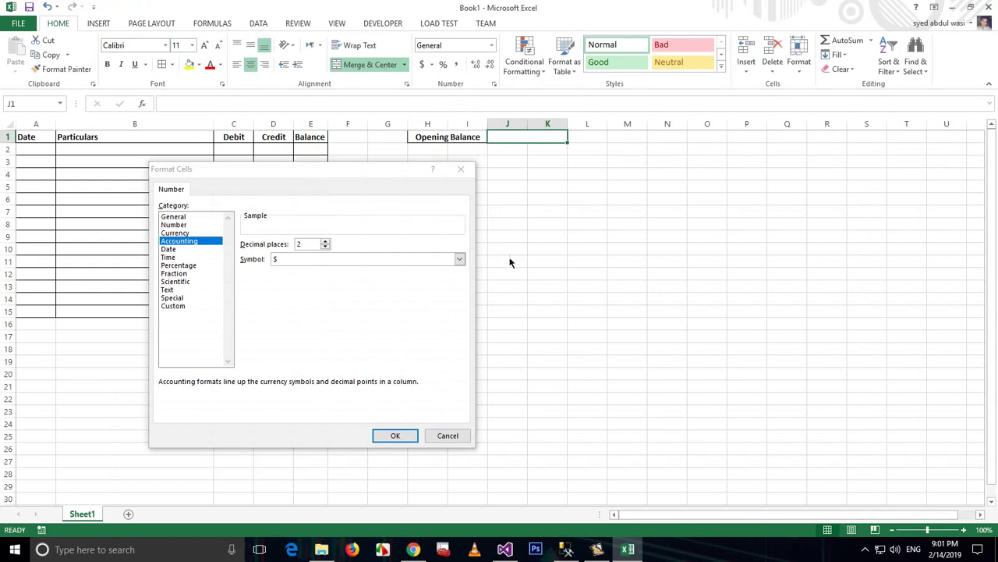
pyautogui.click(462, 261)
pyautogui.click(459, 309)
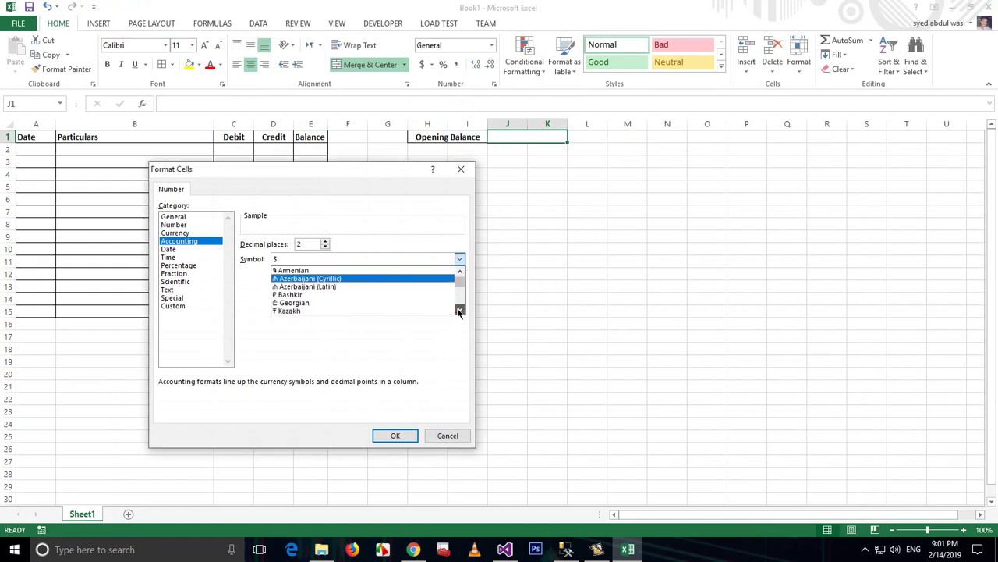
pyautogui.click(458, 310)
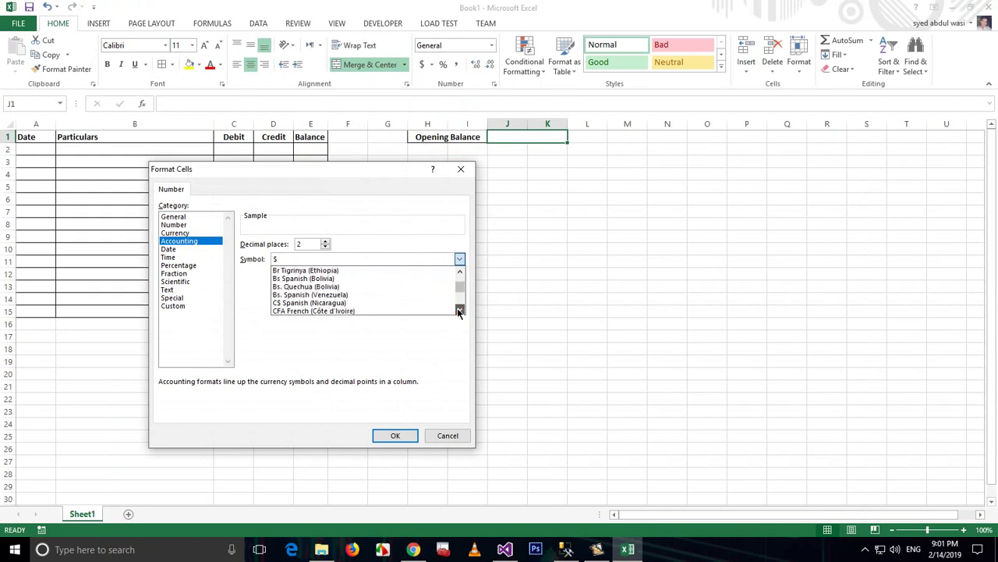
pyautogui.click(459, 309)
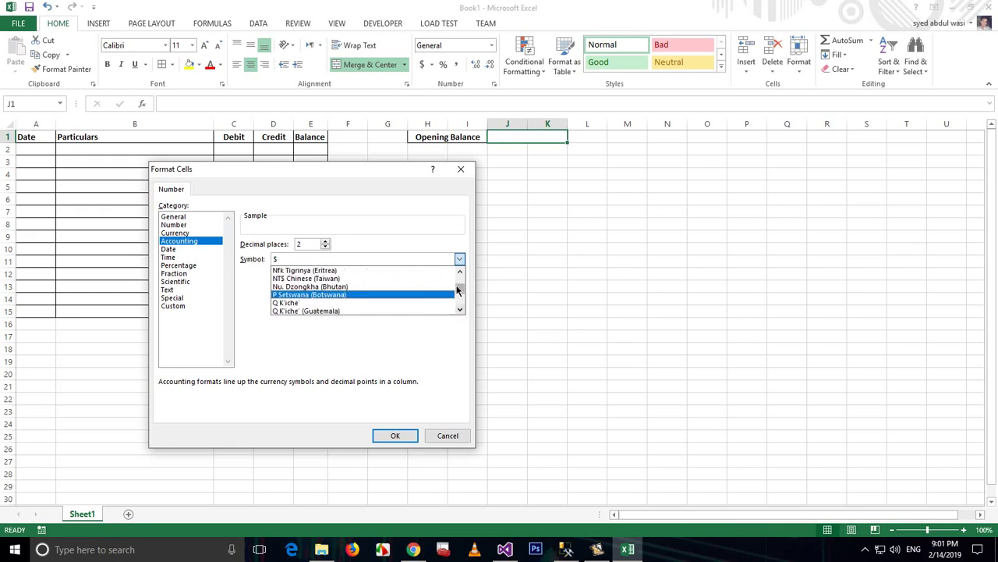
pyautogui.click(460, 272)
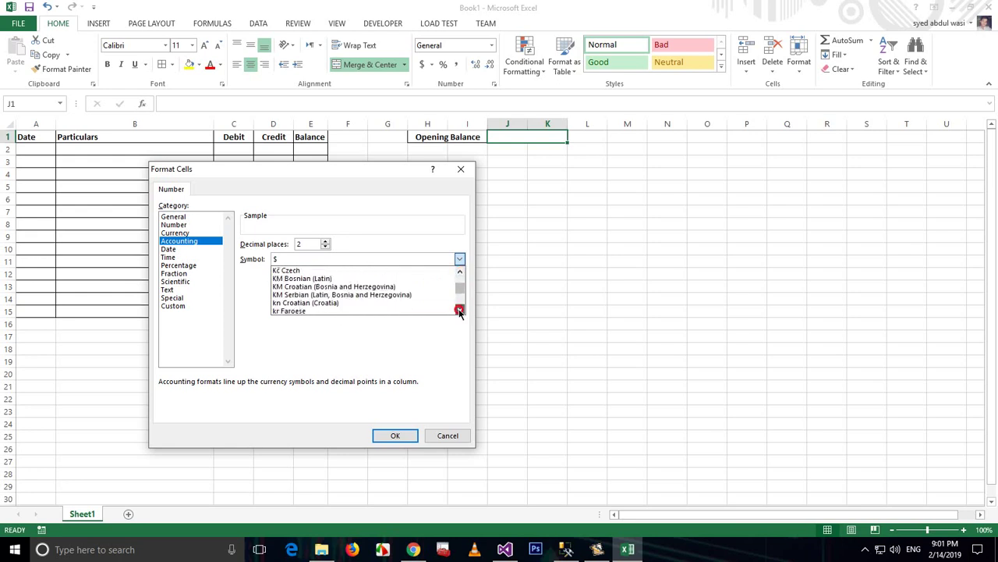
pyautogui.click(460, 272)
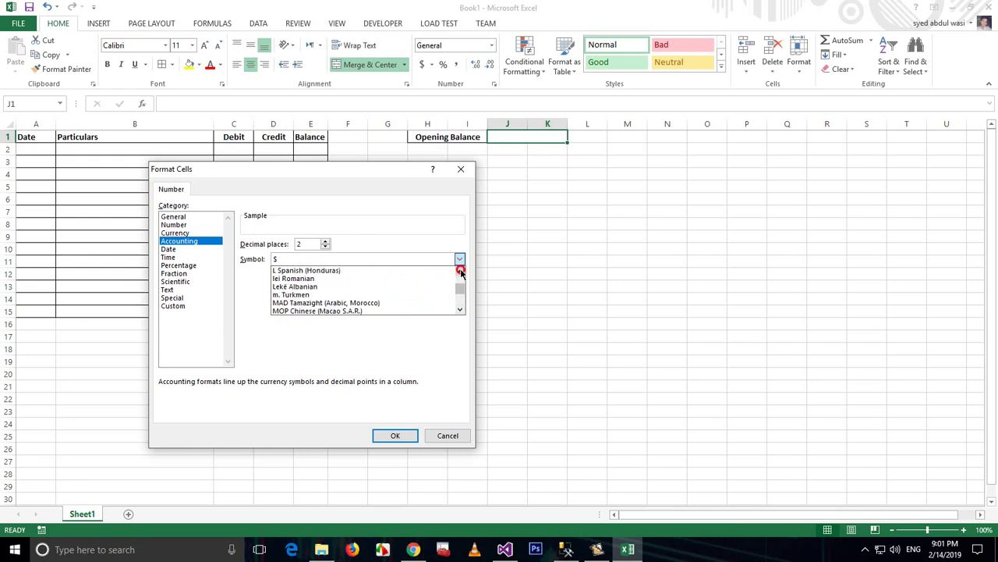
pyautogui.click(460, 309)
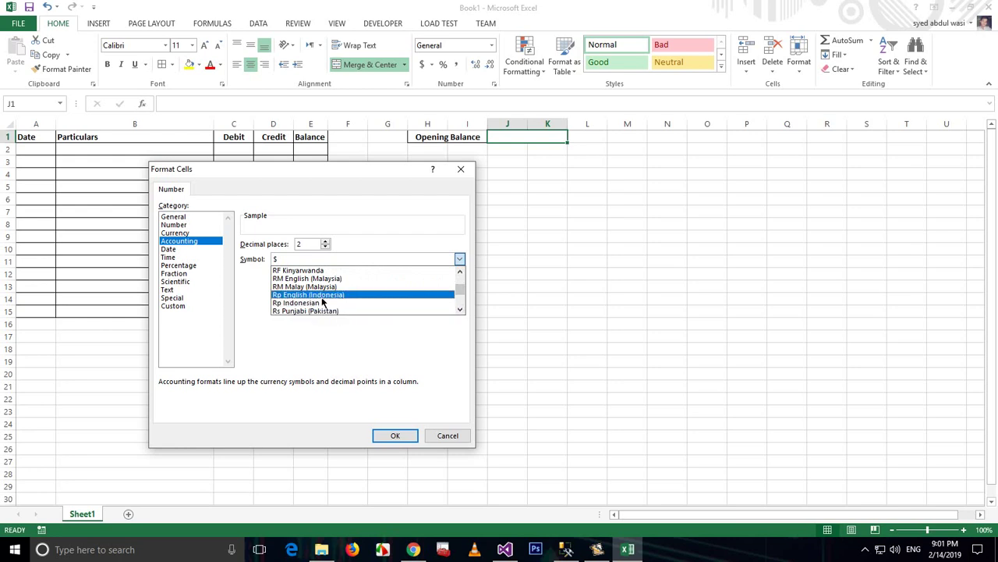
pyautogui.scroll(-1, 321, 303)
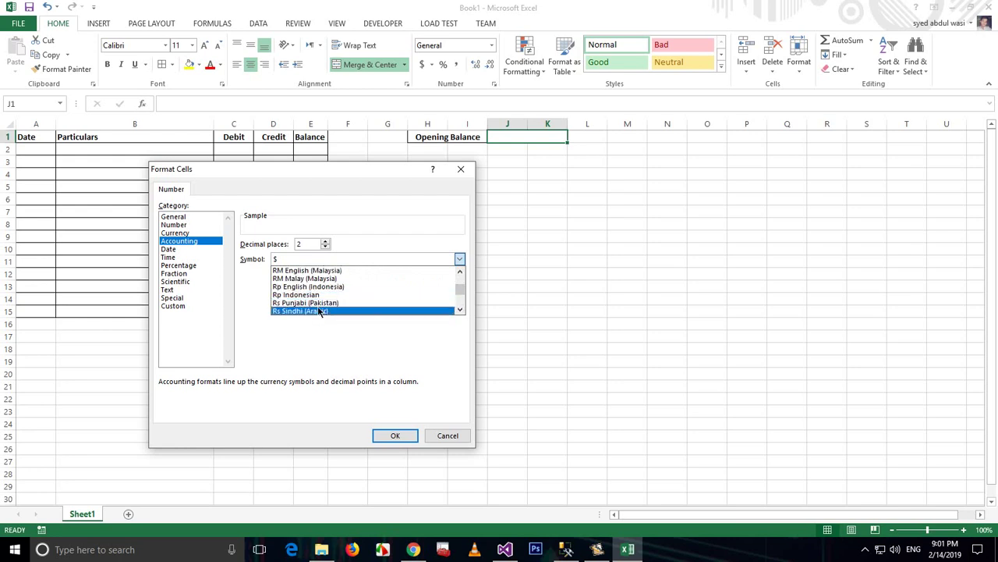
pyautogui.click(318, 303)
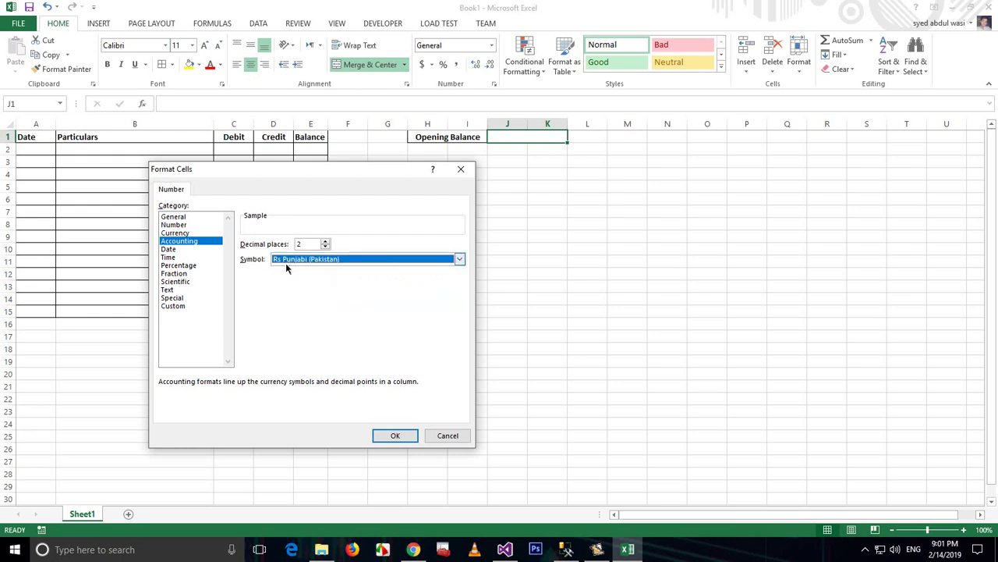
pyautogui.click(389, 434)
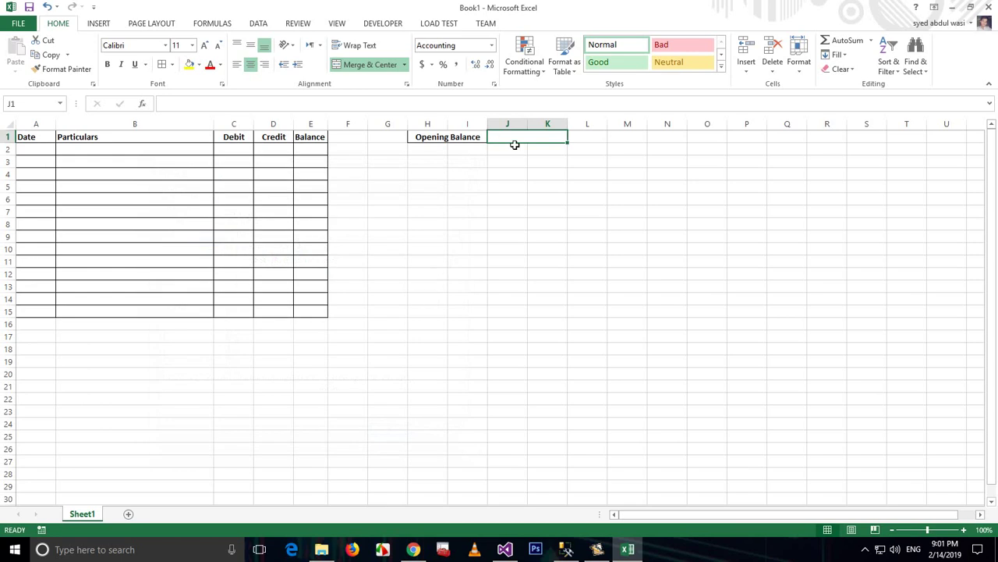
# - Enter 15000 as the opening balance amount in J1 and reduce it to zero decimal places
pyautogui.write('15000')
pyautogui.press('Return')
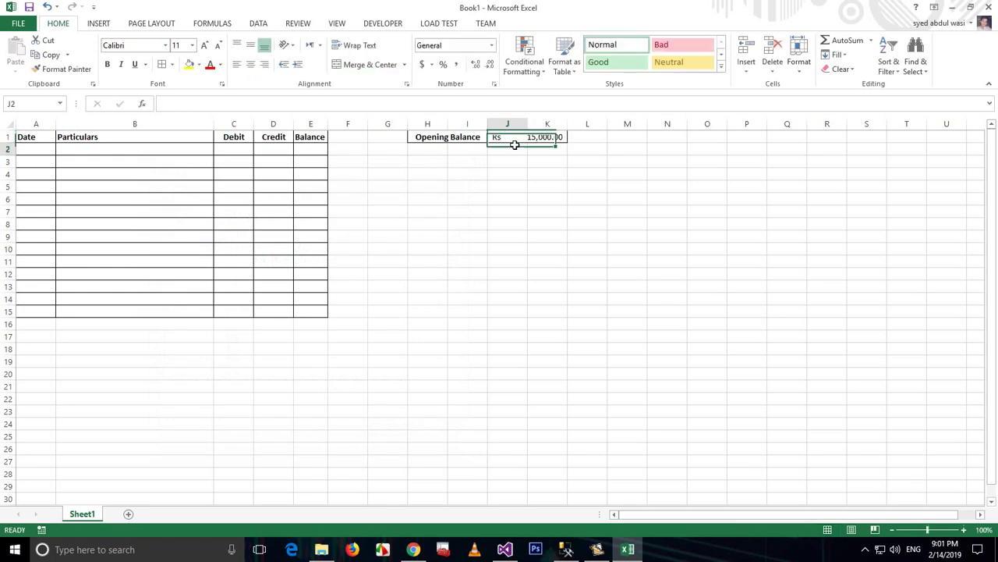
pyautogui.click(517, 134)
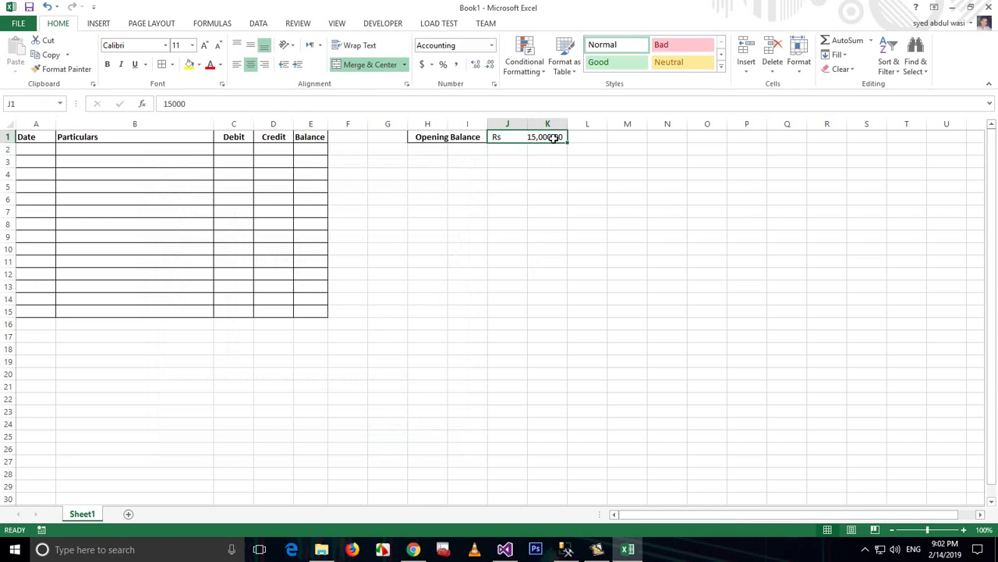
pyautogui.click(474, 65)
pyautogui.click(490, 66)
pyautogui.click(489, 66)
pyautogui.click(490, 66)
pyautogui.click(605, 261)
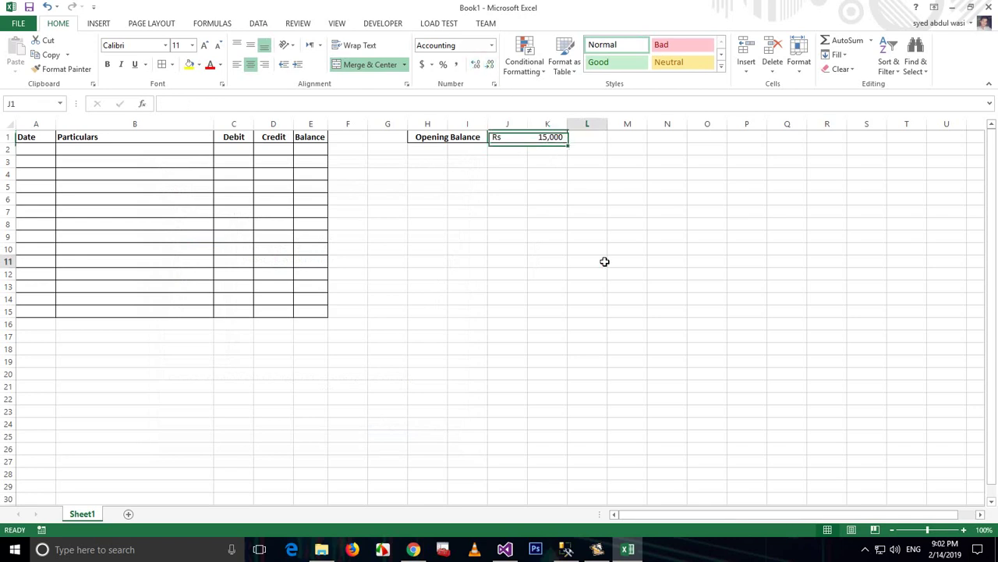
# - Try to paste the opening balance amount's formatting onto the Debit, Credit and Balance cells C2:E15
pyautogui.click(538, 138)
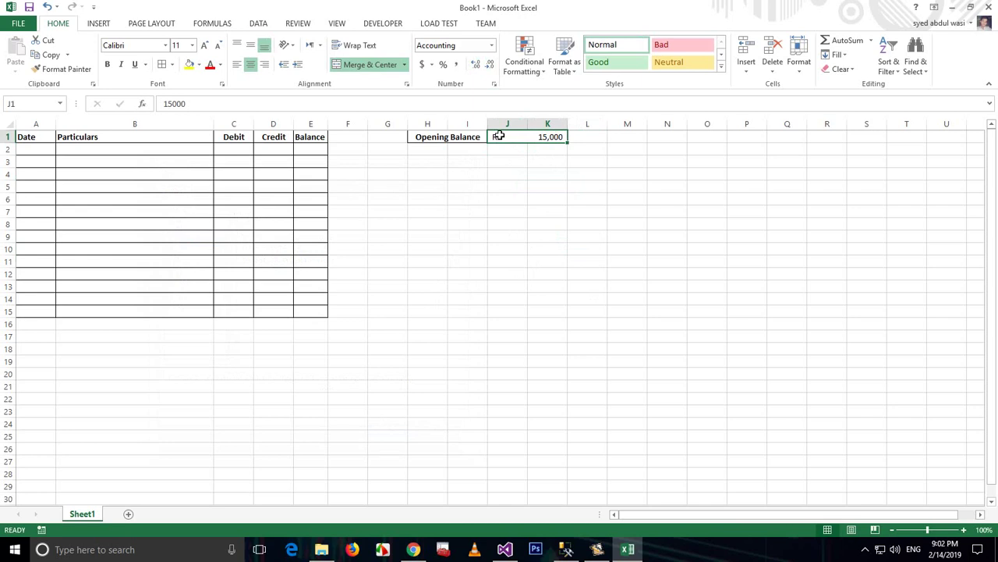
pyautogui.hotkey('ctrl', 'c')
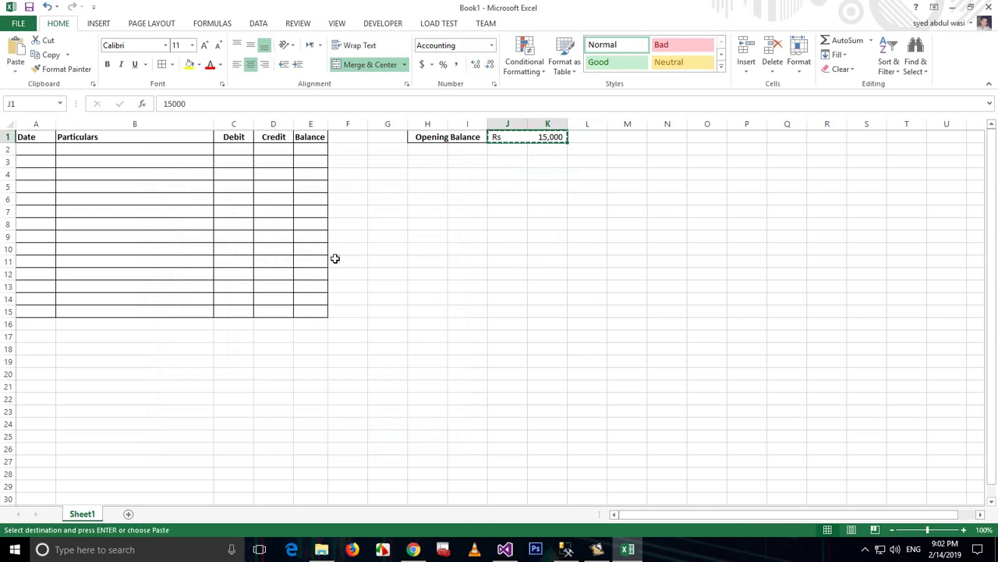
pyautogui.moveTo(311, 149); pyautogui.dragTo(234, 312)
pyautogui.rightClick(286, 232)
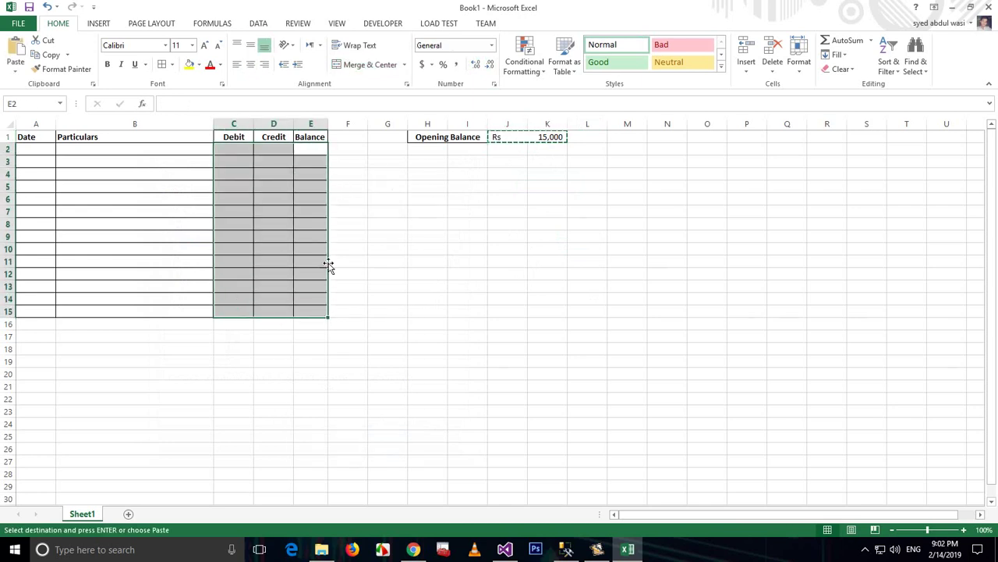
pyautogui.rightClick(264, 189)
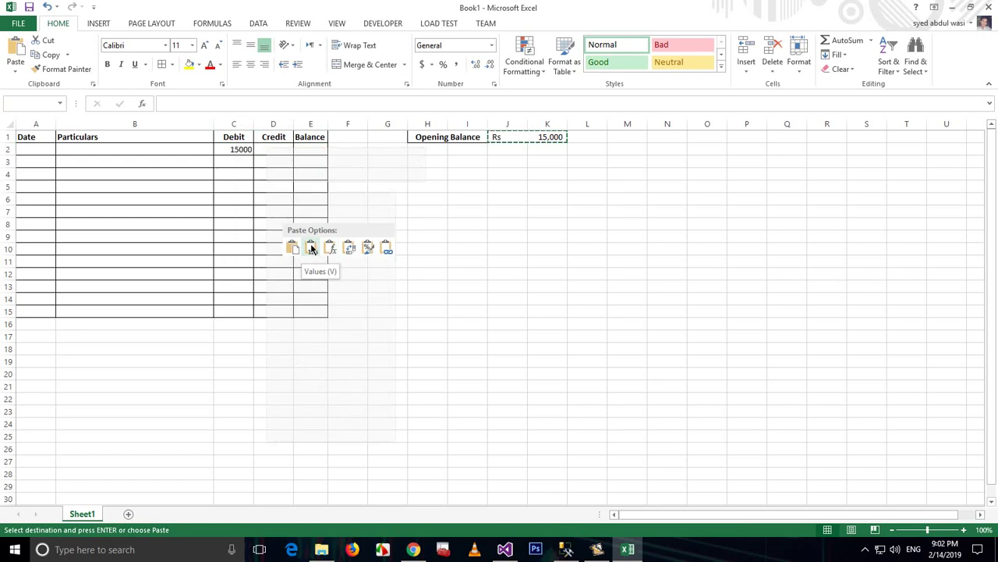
pyautogui.click(361, 248)
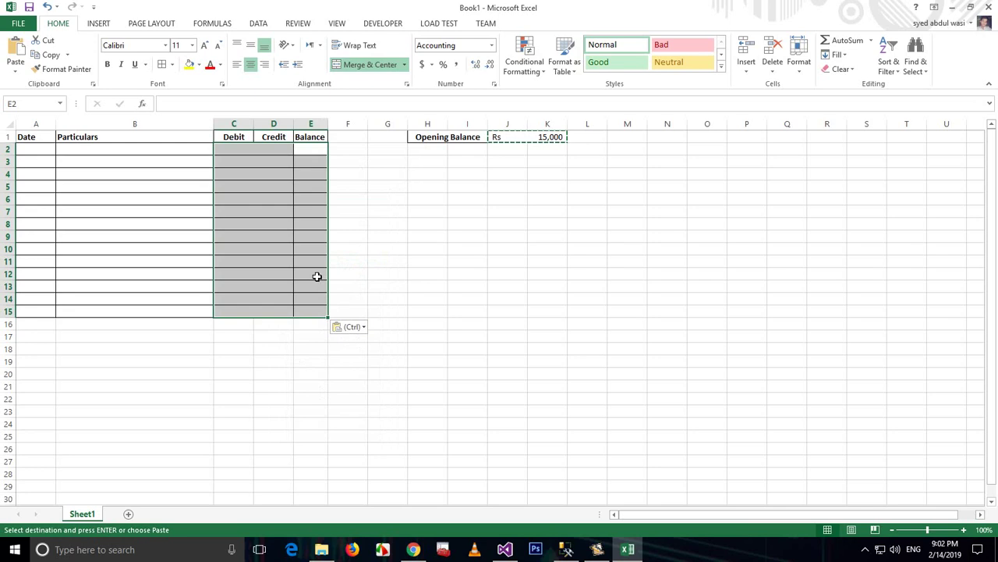
pyautogui.hotkey('ctrl', 'z')
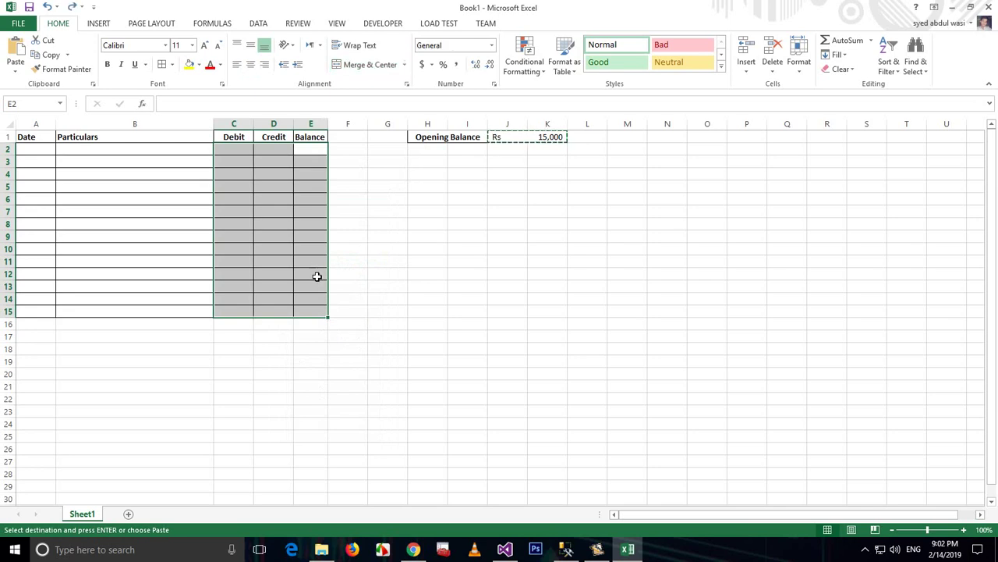
pyautogui.hotkey('ctrl', 'z')
# - Paste only the opening balance amount's formatting onto the Balance cells E2:E15
pyautogui.click(509, 138)
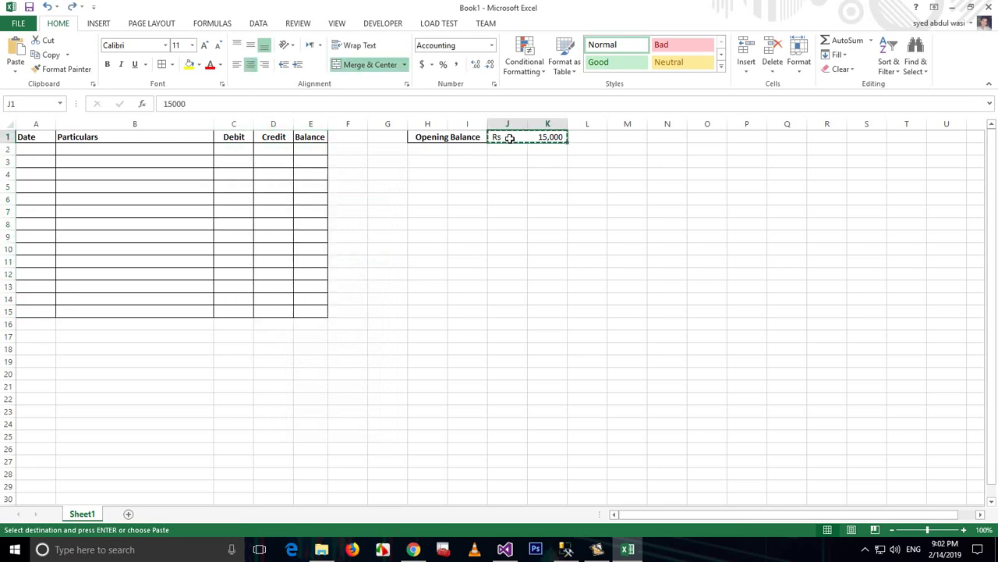
pyautogui.moveTo(309, 149); pyautogui.dragTo(315, 310)
pyautogui.rightClick(314, 309)
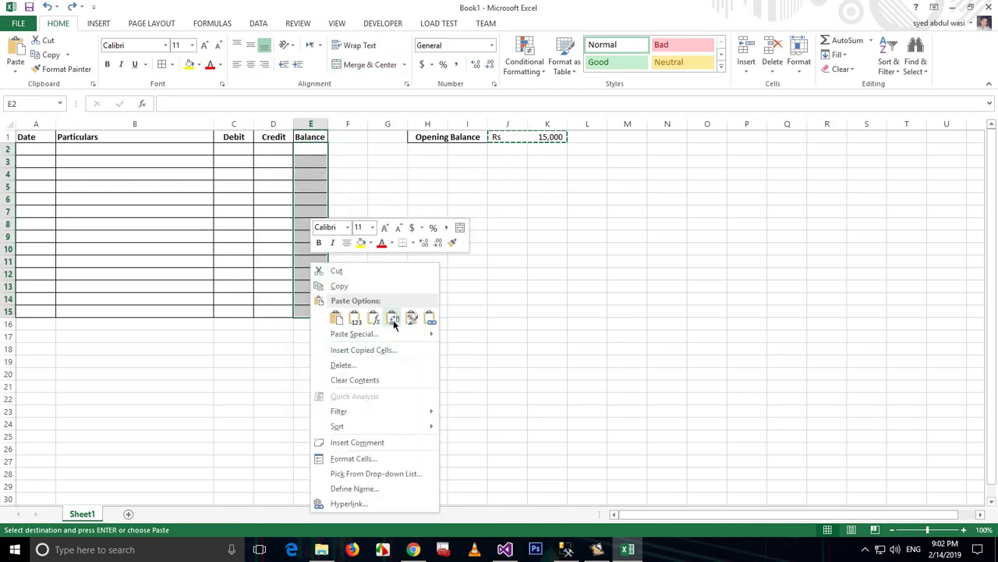
pyautogui.click(408, 320)
pyautogui.click(411, 319)
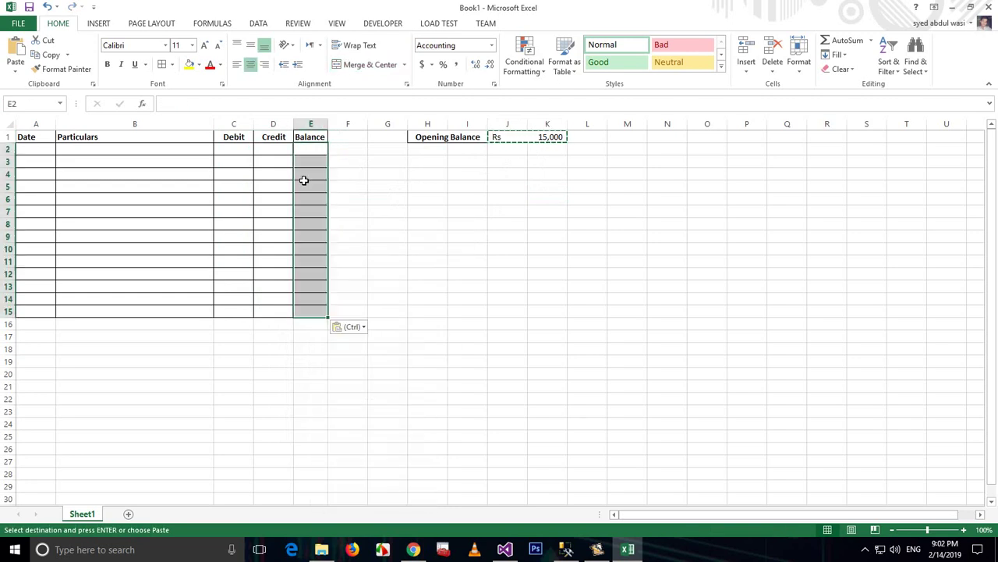
# - Enter the test value 123 in Balance cell E4 and clear it again
pyautogui.click(304, 174)
pyautogui.write('123')
pyautogui.click(373, 273)
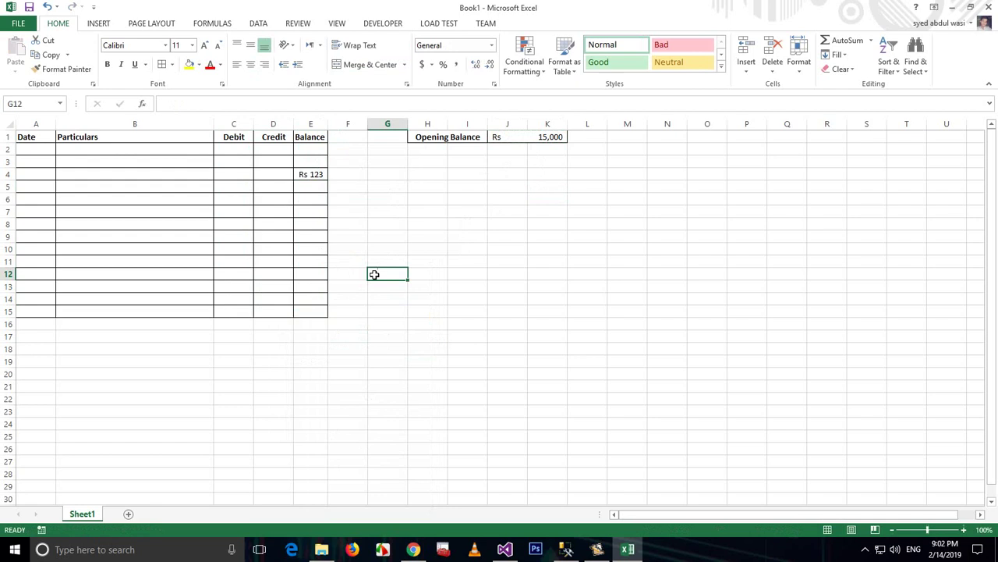
pyautogui.click(315, 175)
pyautogui.press('Delete')
pyautogui.moveTo(285, 149); pyautogui.dragTo(286, 311)
pyautogui.rightClick(283, 282)
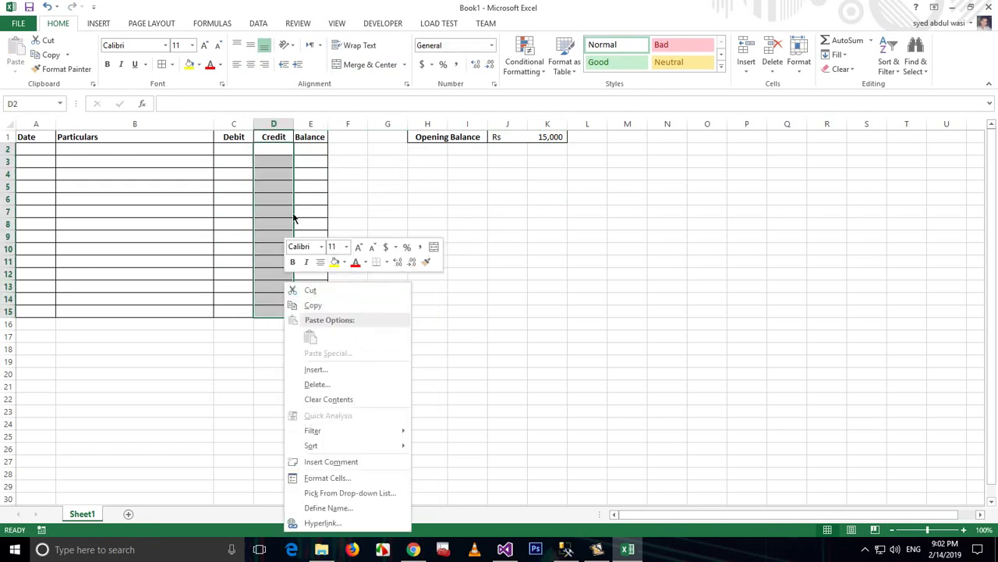
pyautogui.click(510, 146)
# - Copy Balance cell E2 and paste only its formatting onto the empty Debit and Credit cells of the ledger
pyautogui.click(314, 149)
pyautogui.hotkey('ctrl', 'c')
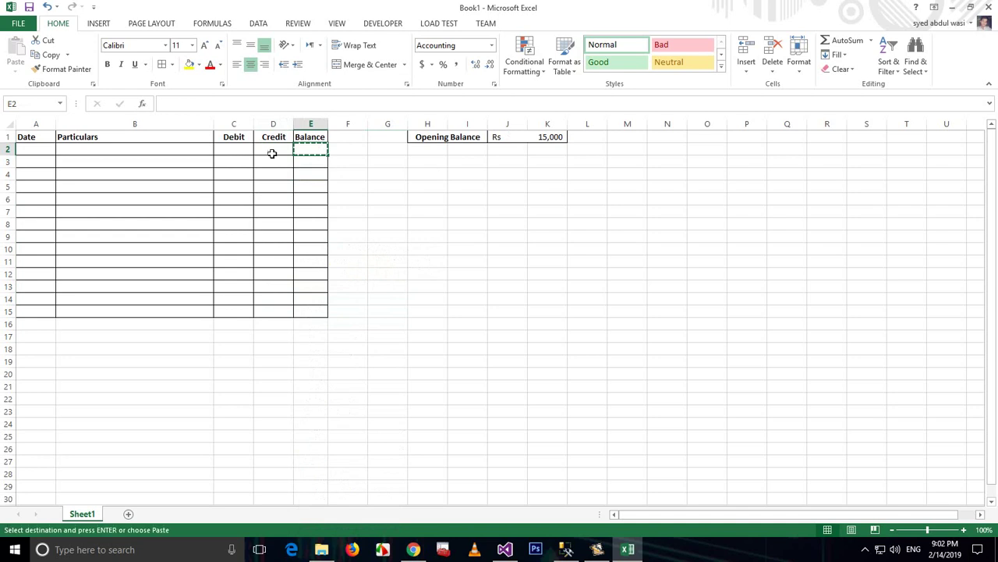
pyautogui.click(272, 150)
pyautogui.moveTo(236, 207); pyautogui.dragTo(253, 311)
pyautogui.rightClick(275, 209)
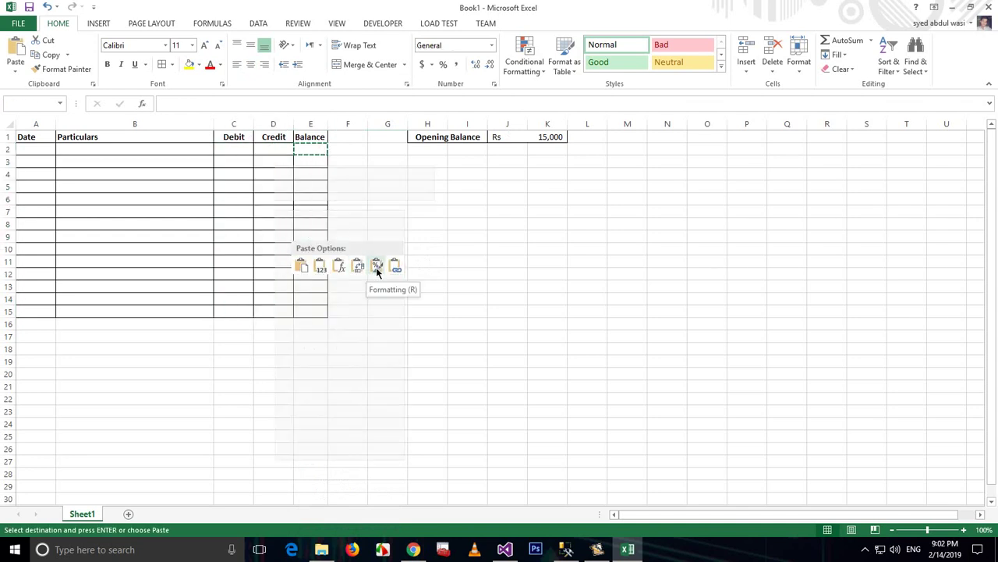
pyautogui.click(376, 266)
# - Enter the test value 123 in Debit cell C3 and Credit cell D4, and clear both again
pyautogui.click(241, 160)
pyautogui.write('123')
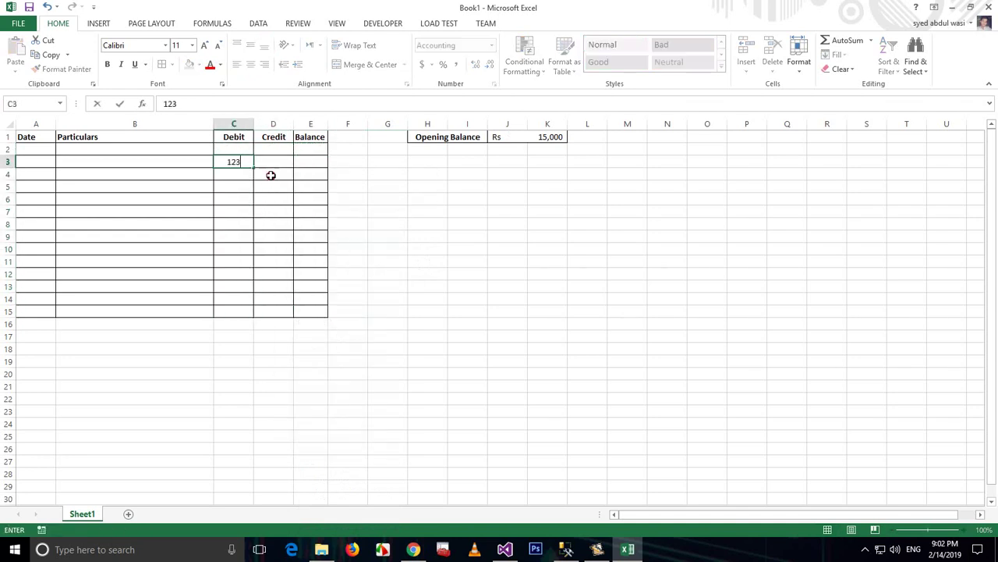
pyautogui.click(270, 174)
pyautogui.write('123')
pyautogui.click(296, 257)
pyautogui.moveTo(238, 164); pyautogui.dragTo(316, 187)
pyautogui.press('Delete')
pyautogui.click(388, 298)
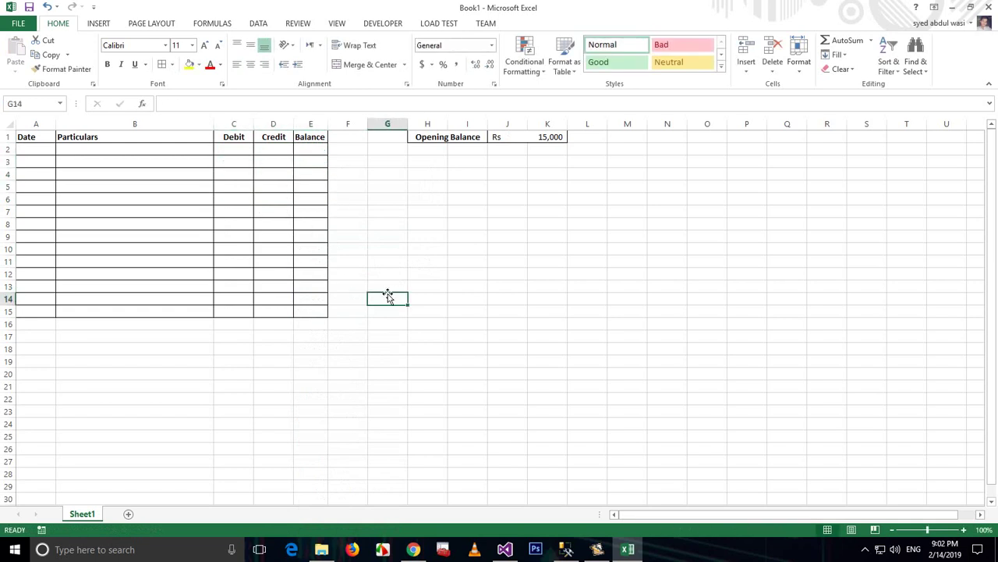
pyautogui.click(248, 148)
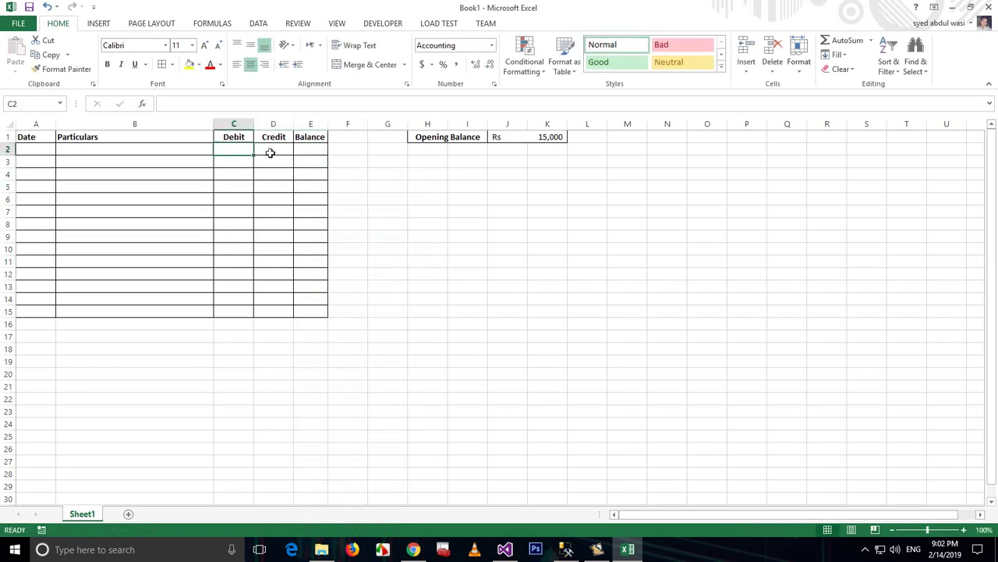
pyautogui.click(272, 151)
pyautogui.click(299, 256)
pyautogui.click(315, 154)
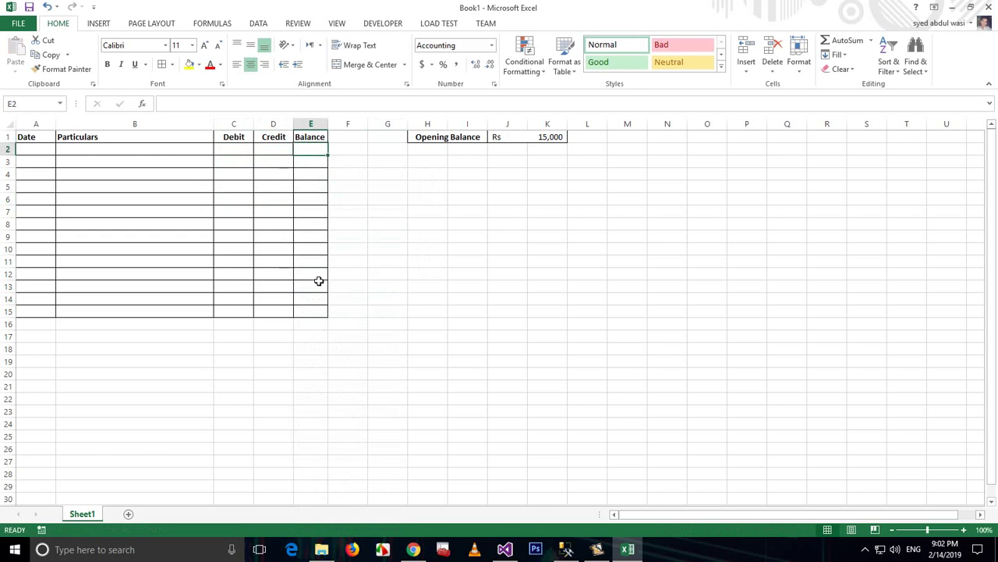
# - Enter the current date 2/14/2019 in A2 and a Debit amount of 1000 in C2
pyautogui.click(36, 147)
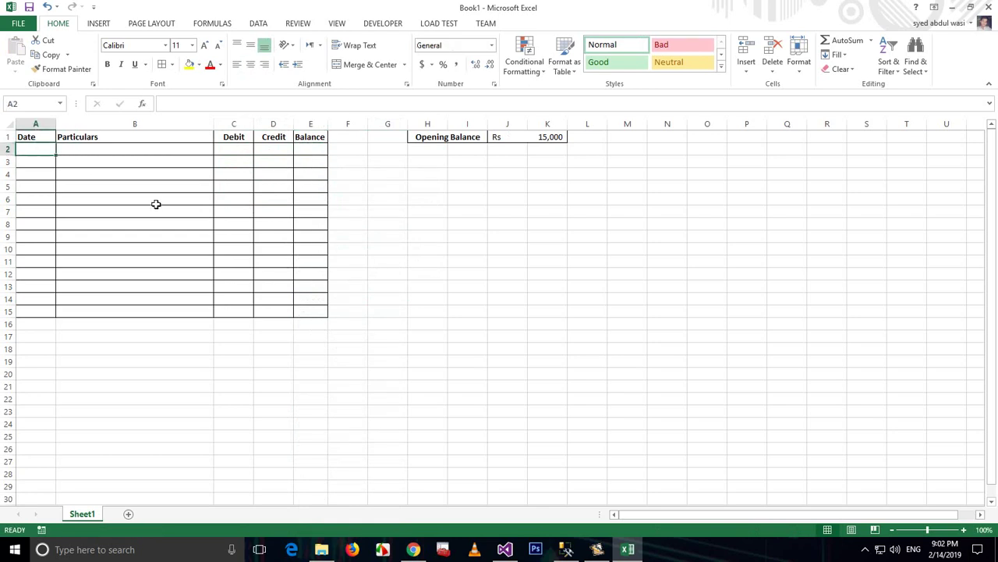
pyautogui.hotkey('ctrl', ';')
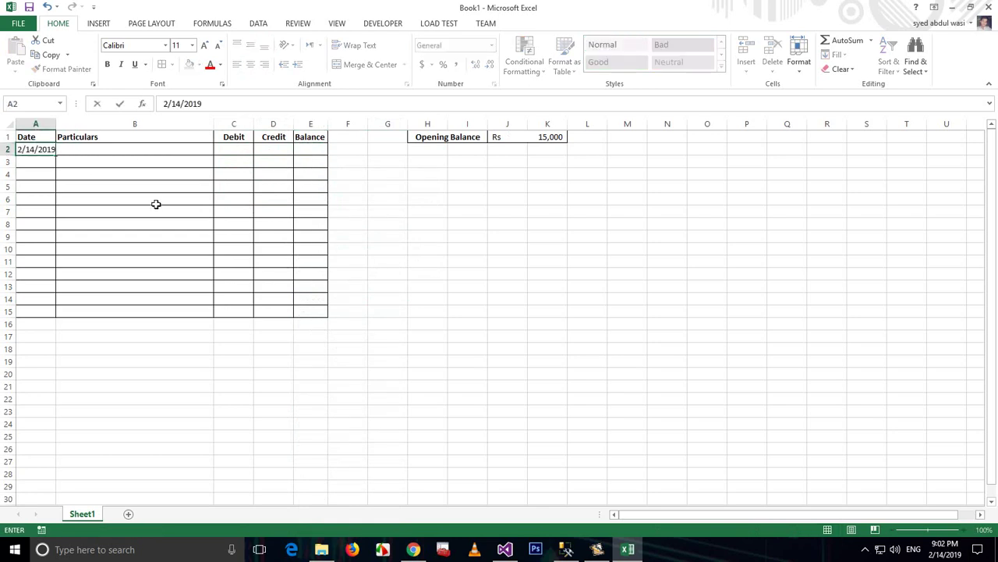
pyautogui.press('Tab')
pyautogui.press('Tab')
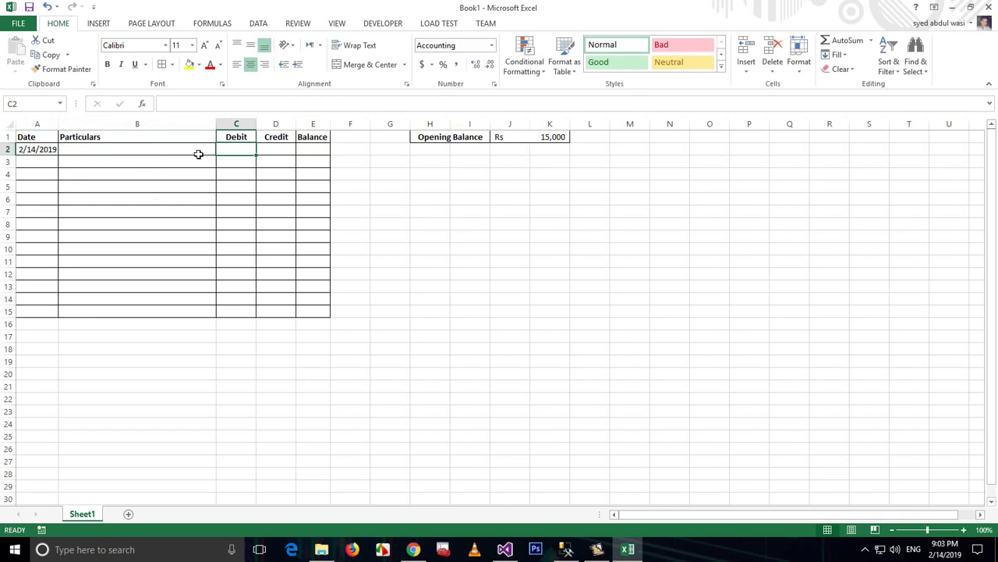
pyautogui.write('1000')
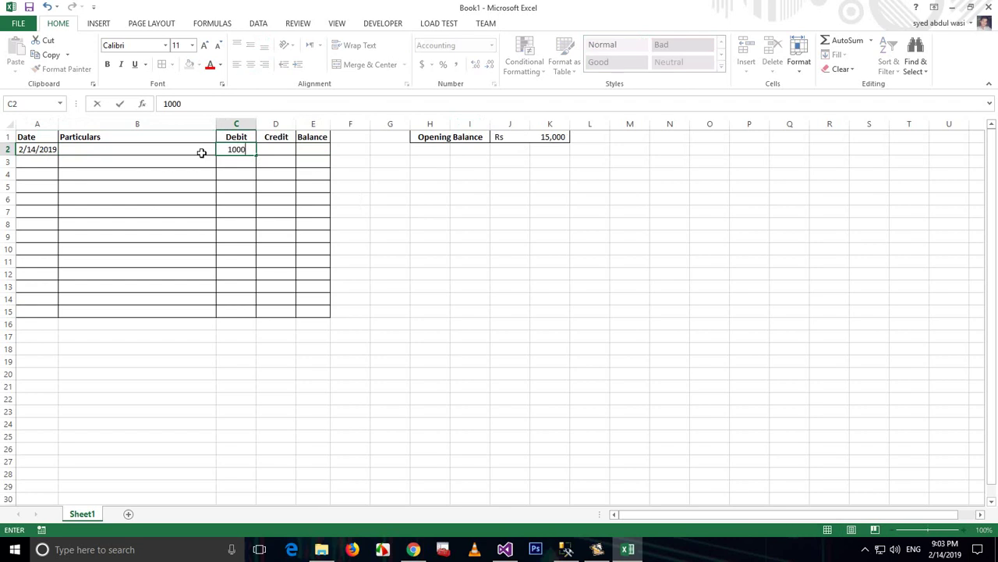
pyautogui.press('Return')
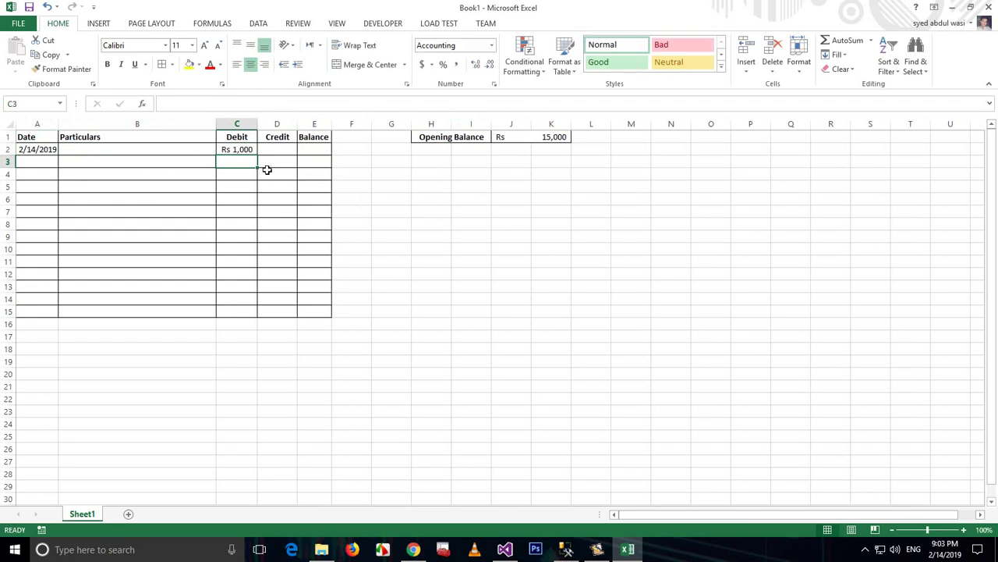
# - Enter the formula =J1+C2 in Balance cell E2 to add the first debit to the opening balance
pyautogui.click(327, 150)
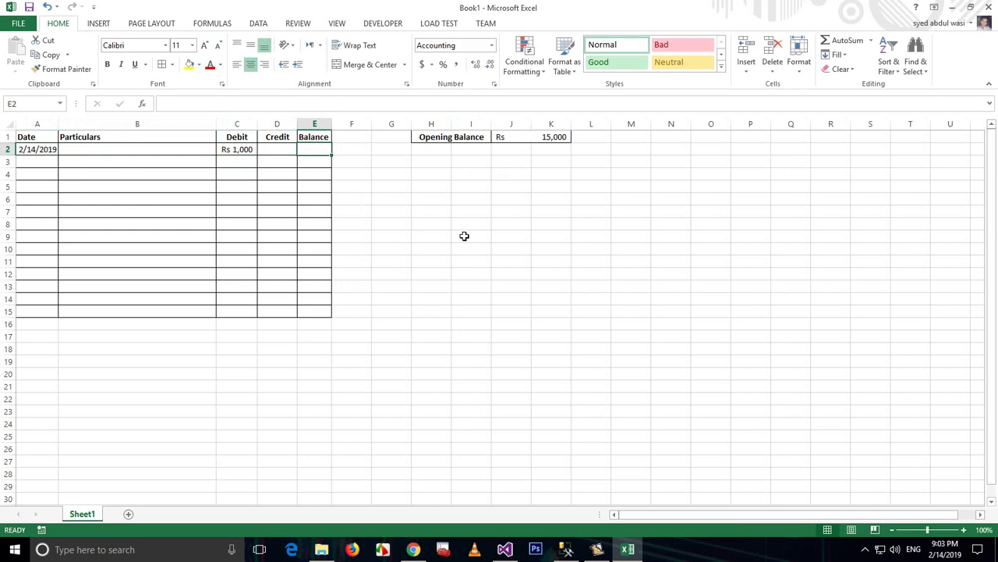
pyautogui.write('=')
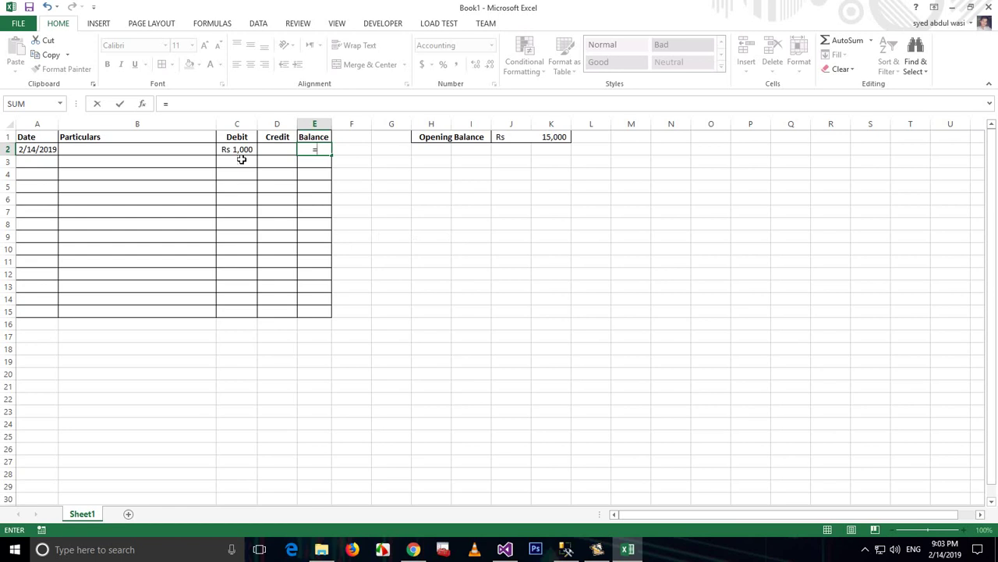
pyautogui.click(537, 137)
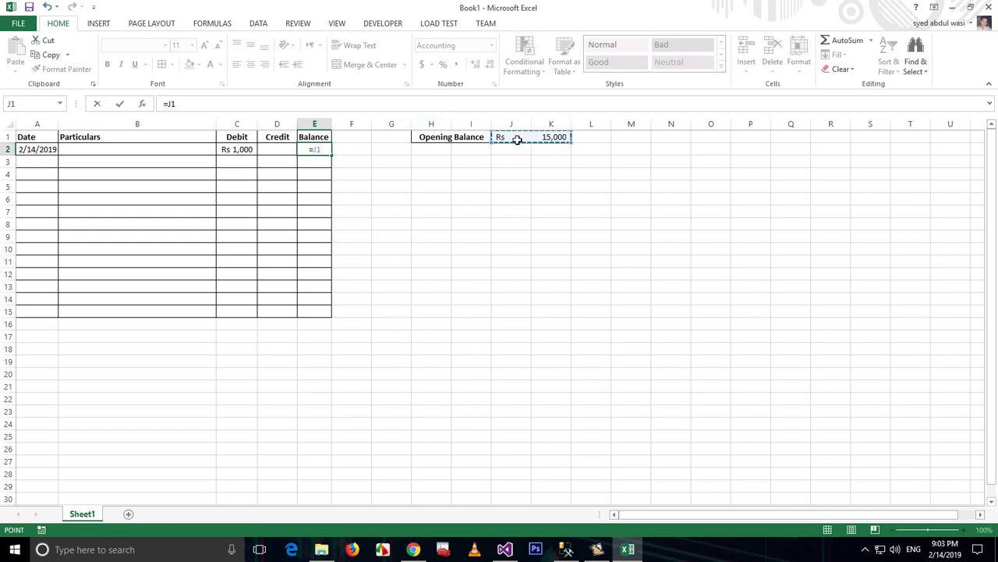
pyautogui.press('BackSpace')
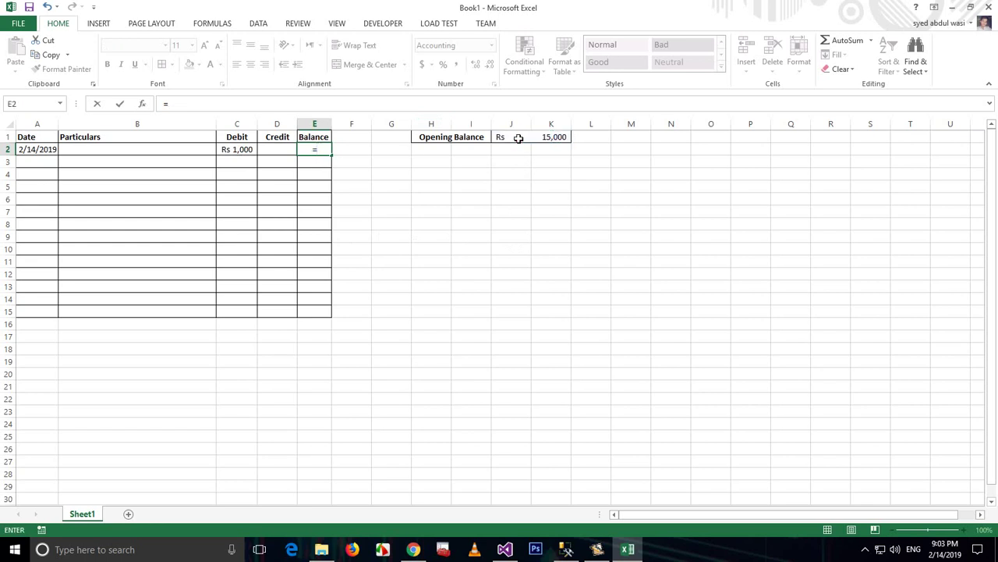
pyautogui.click(518, 138)
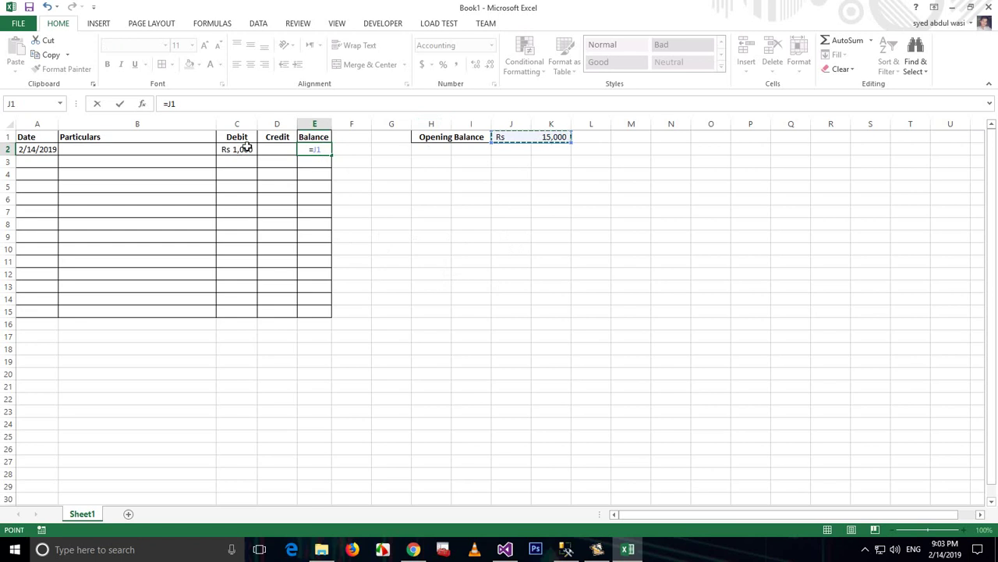
pyautogui.write('+')
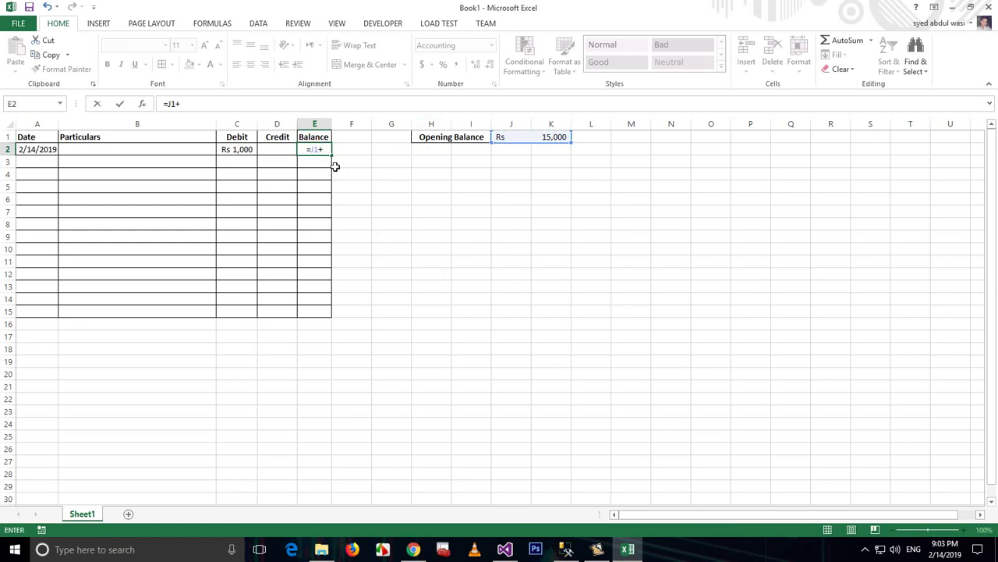
pyautogui.click(238, 149)
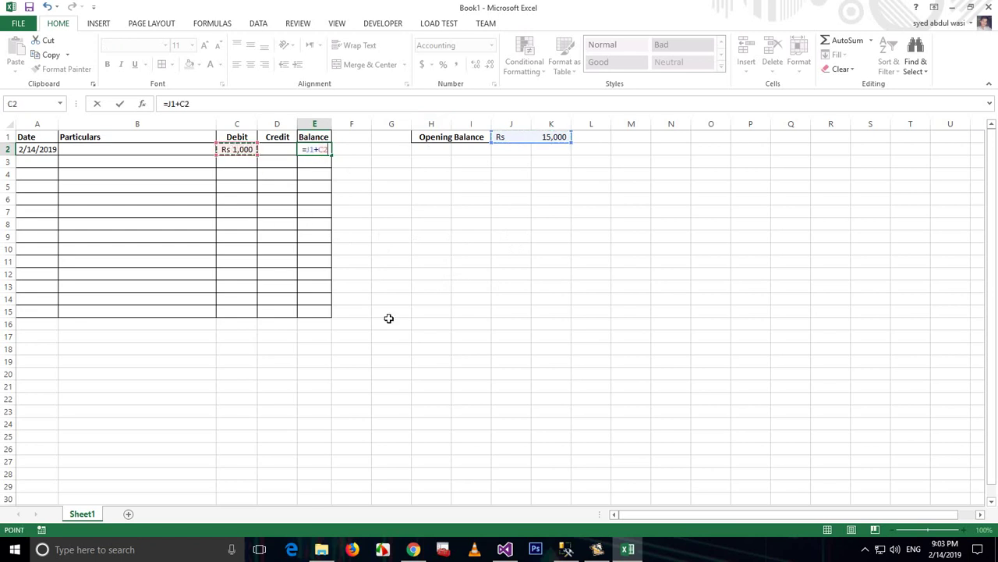
pyautogui.press('Return')
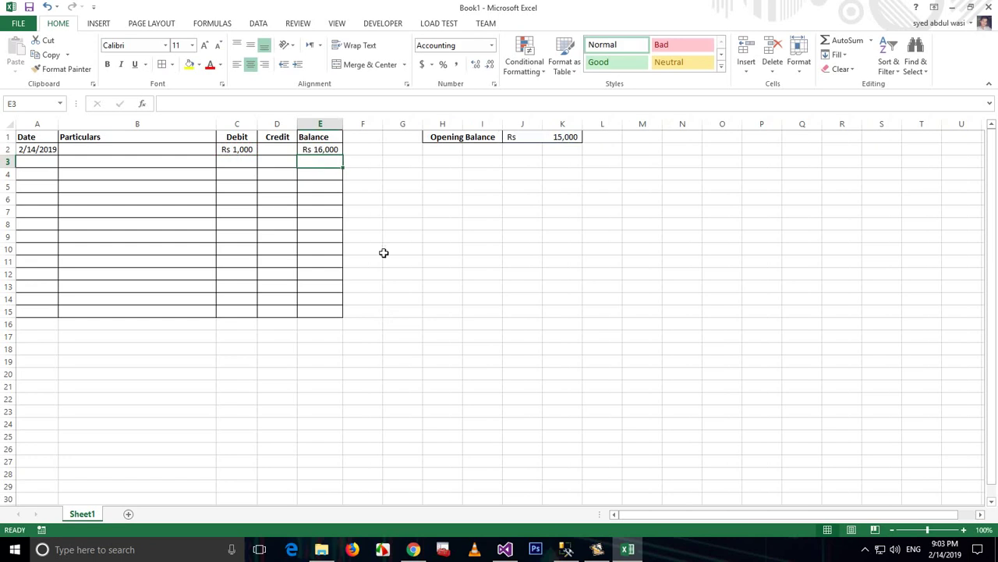
# - Set the Debit amount in C2 to 2000 and enter a Credit amount of 1000 in D2
pyautogui.click(233, 149)
pyautogui.write('2000')
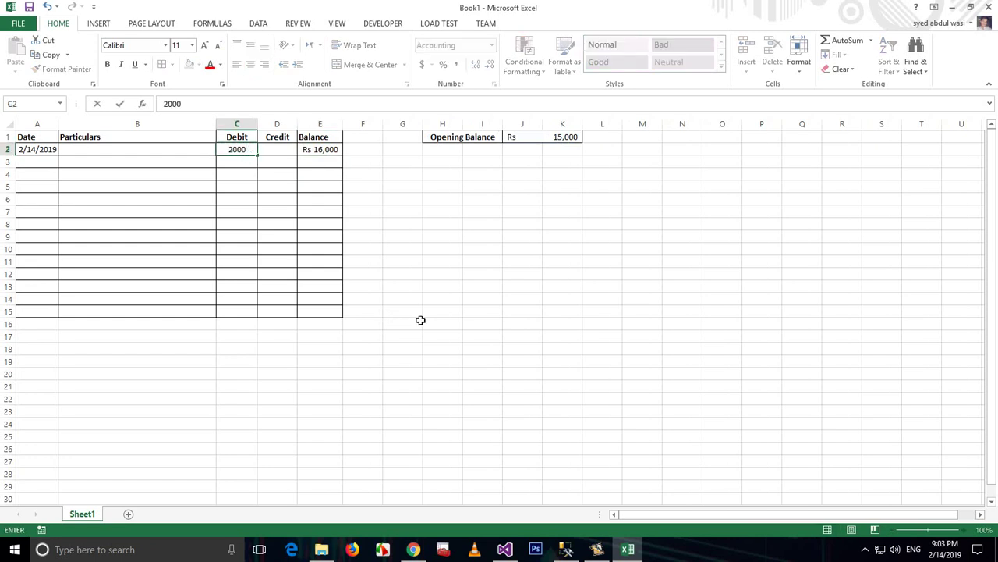
pyautogui.press('Return')
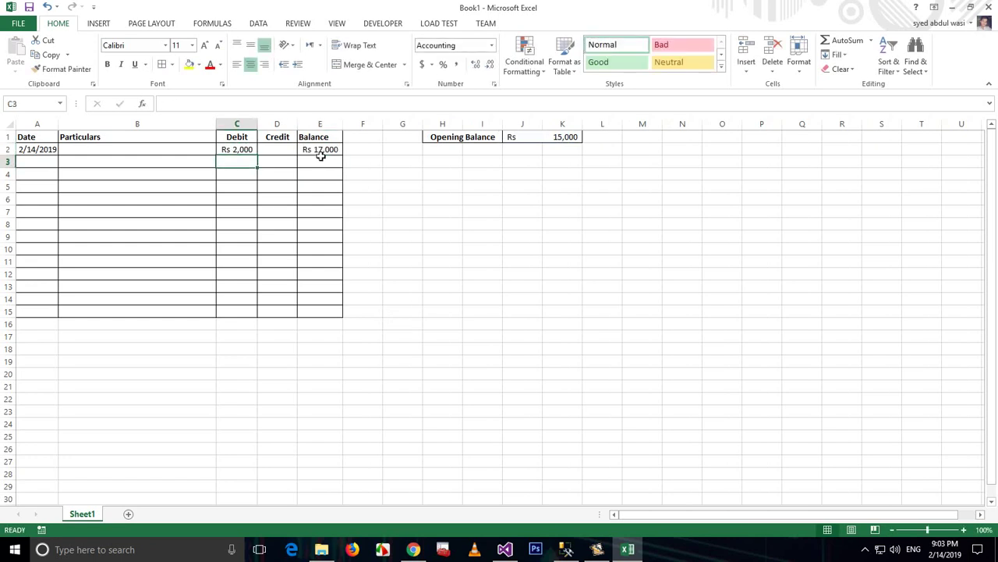
pyautogui.click(321, 150)
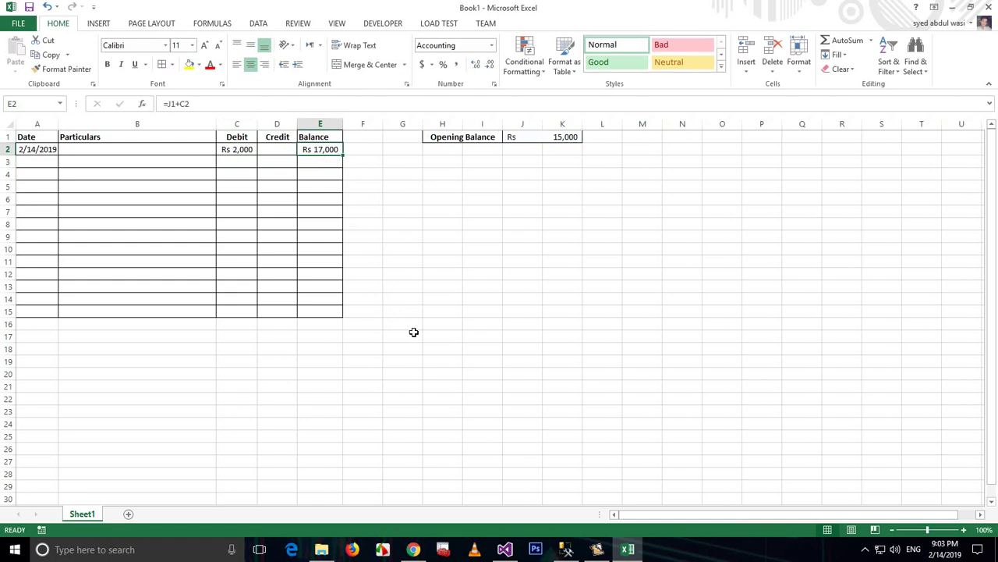
pyautogui.click(267, 151)
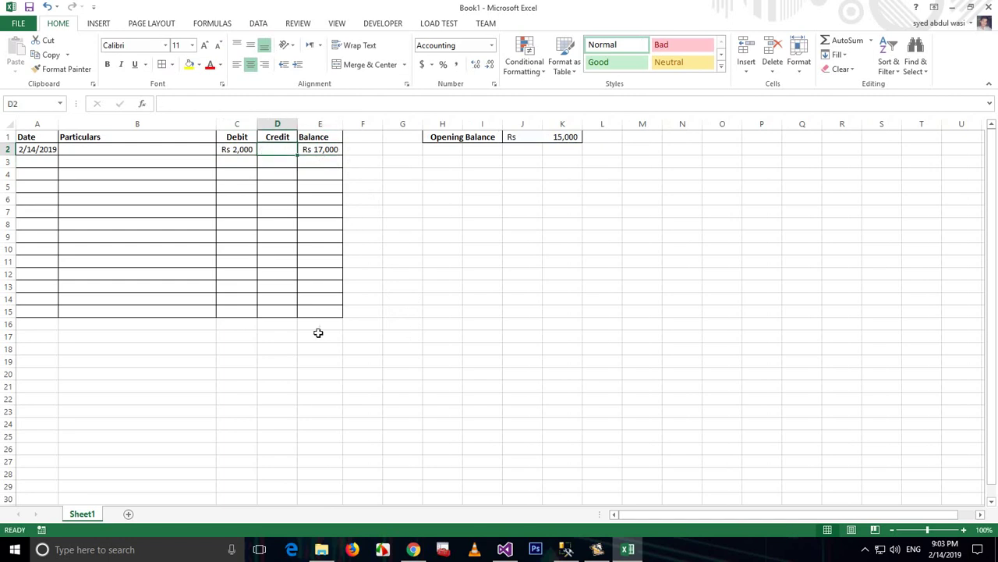
pyautogui.write('1000')
pyautogui.press('Return')
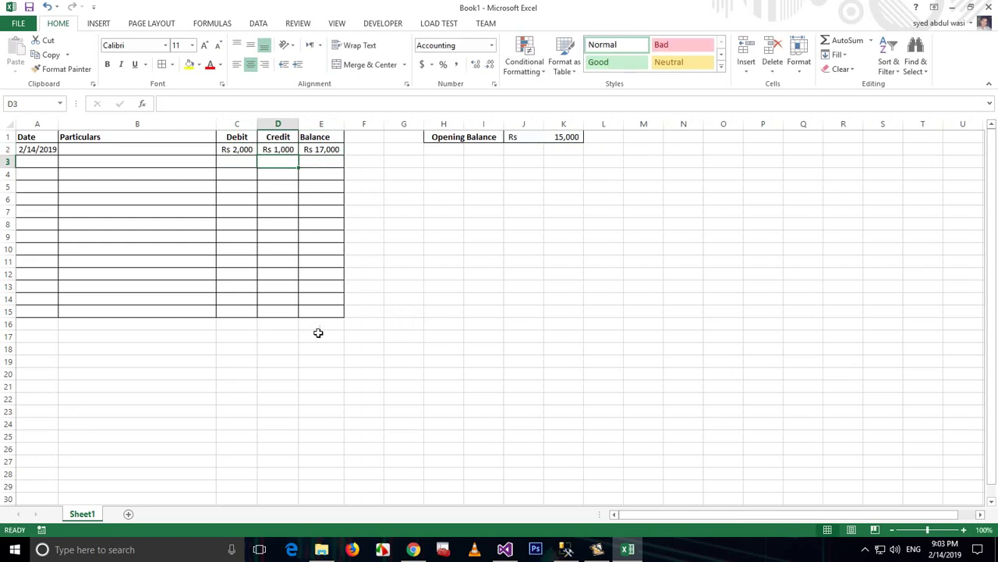
# - Extend the Balance formula in E2 to =J1+C2-D2 so that it also subtracts the credit
pyautogui.click(333, 148)
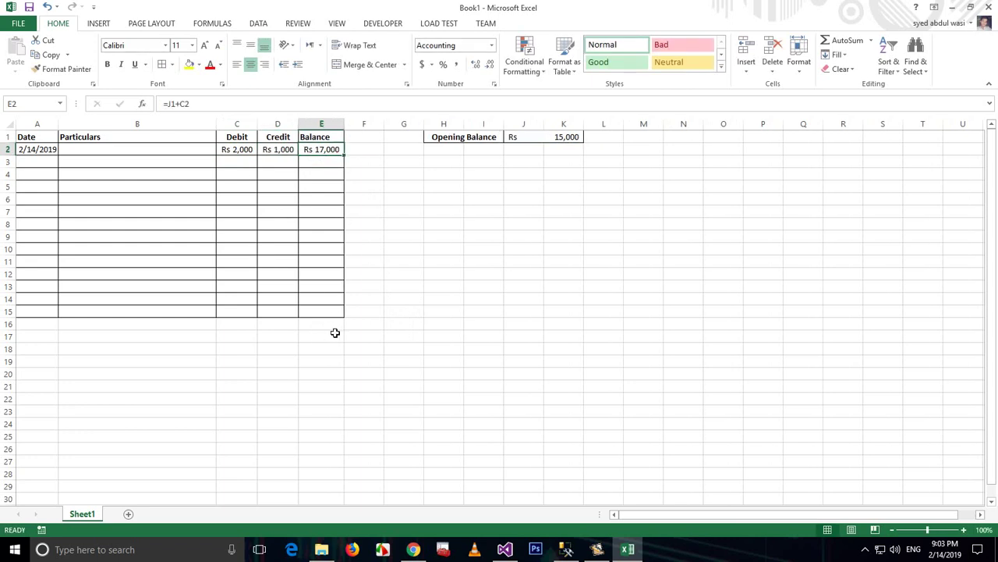
pyautogui.click(549, 140)
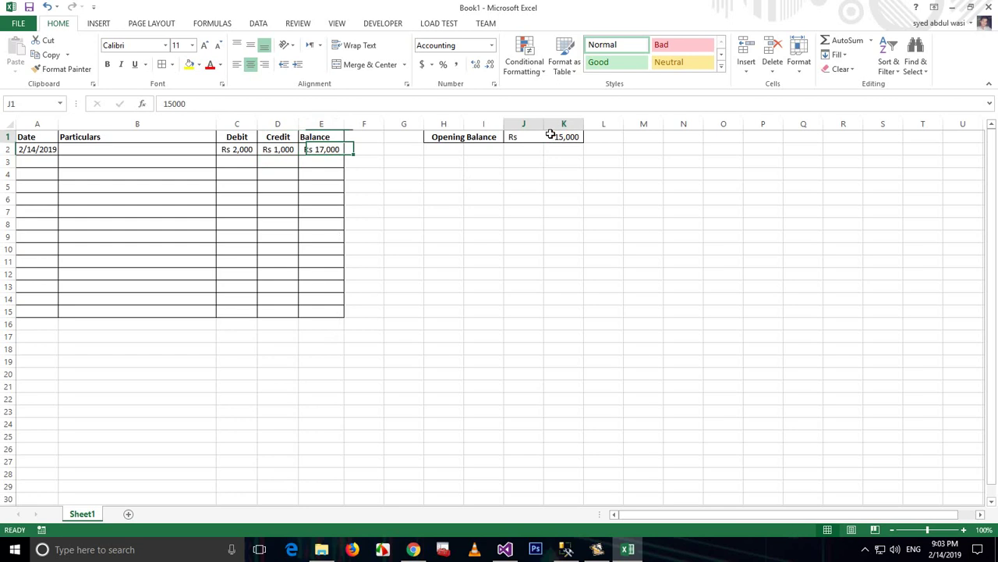
pyautogui.click(234, 147)
pyautogui.click(276, 138)
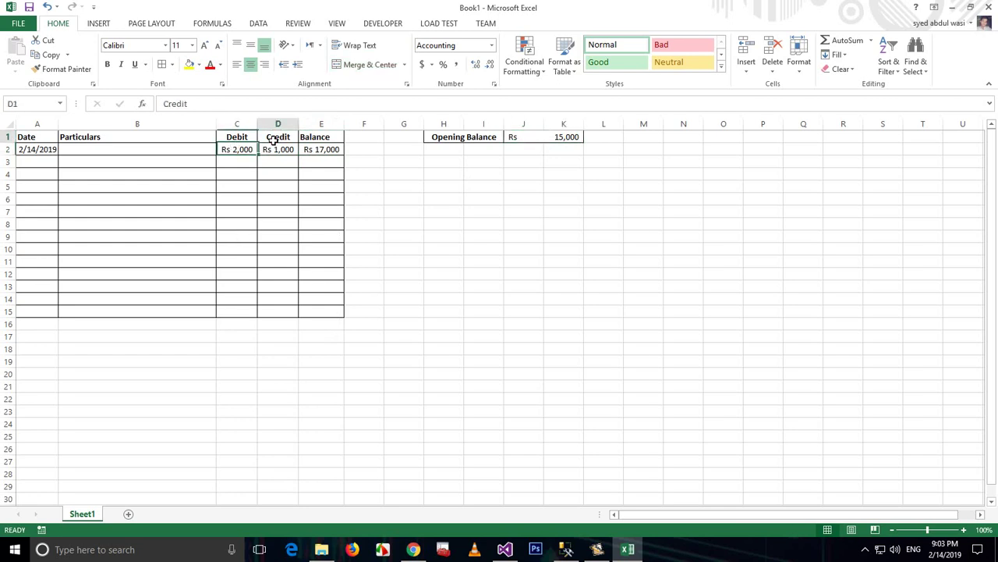
pyautogui.click(276, 151)
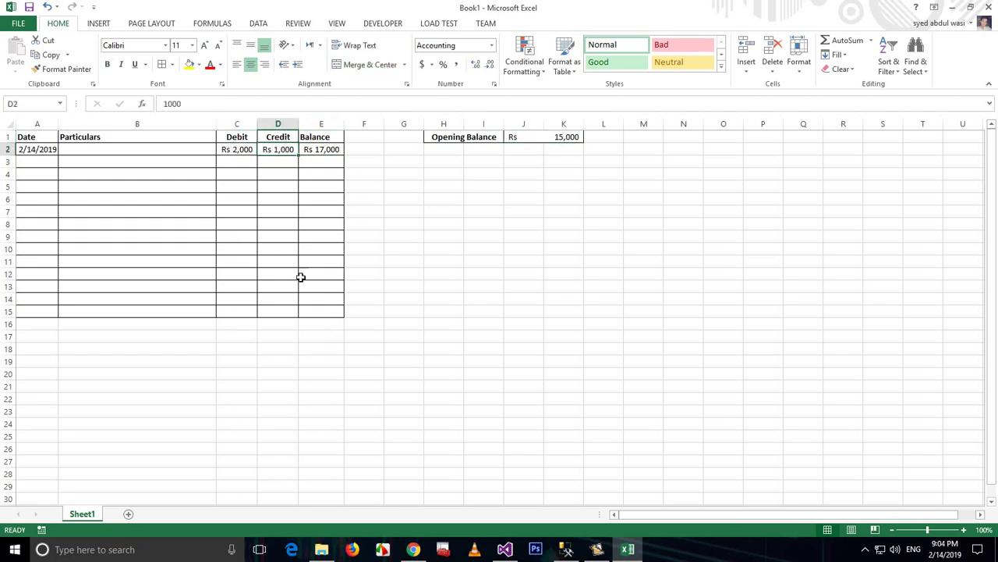
pyautogui.click(329, 150)
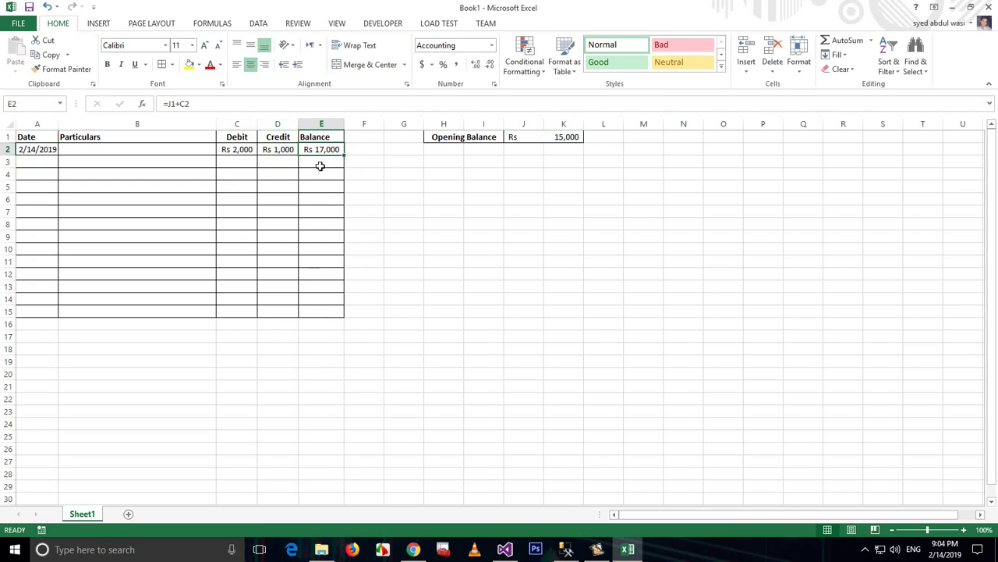
pyautogui.click(226, 104)
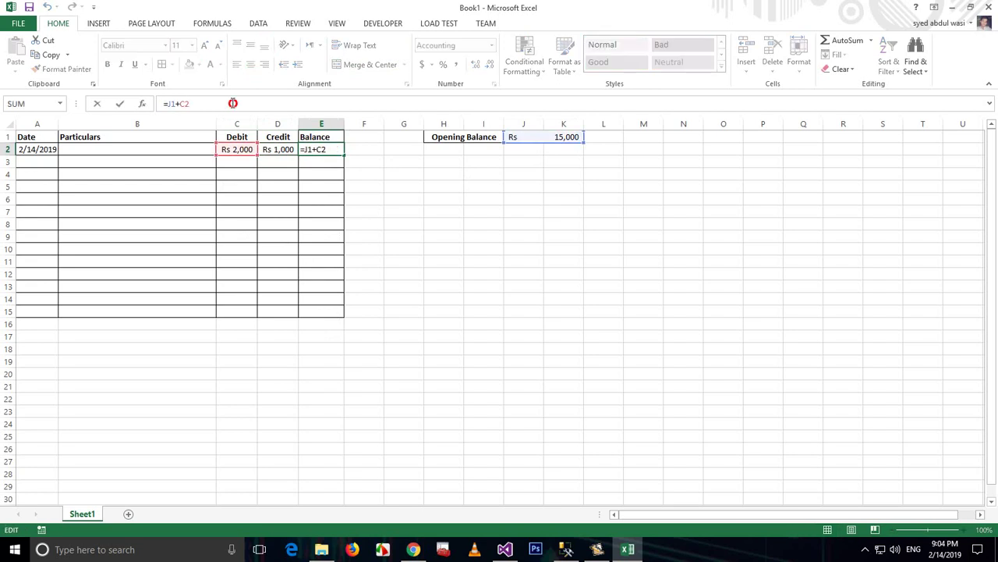
pyautogui.write('-')
pyautogui.click(285, 149)
pyautogui.press('Return')
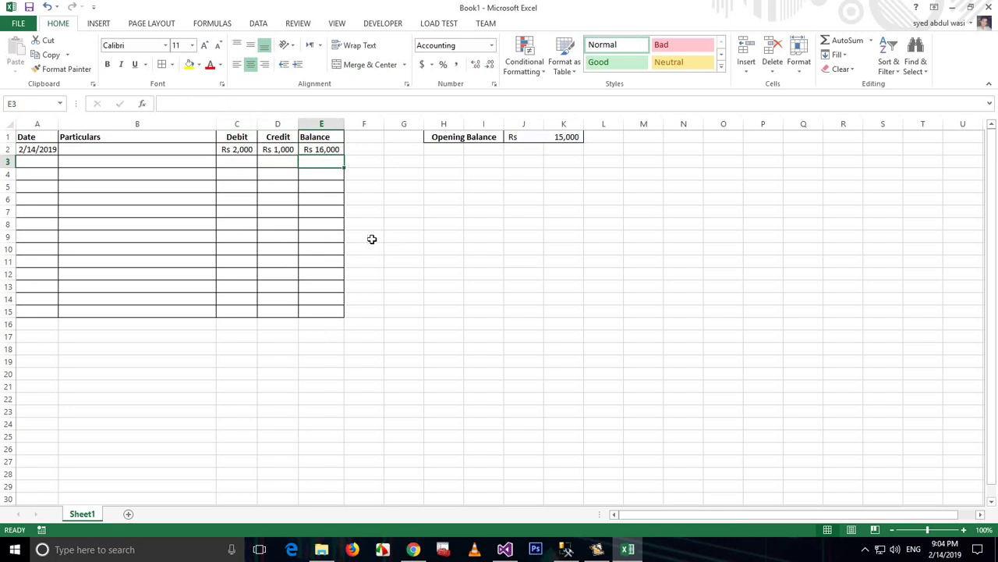
# - Replace the Credit amount in D2 with 2000
pyautogui.click(326, 148)
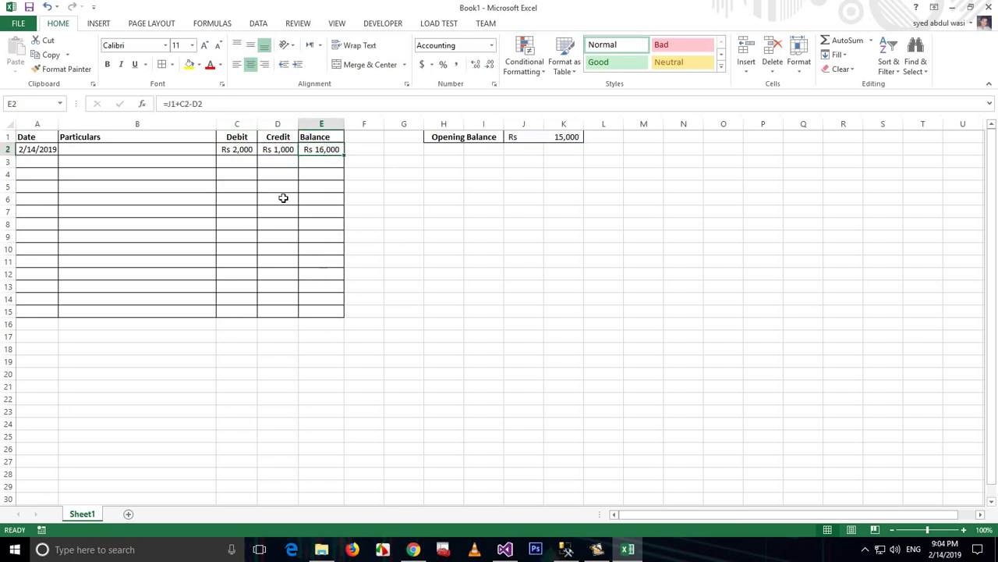
pyautogui.click(275, 152)
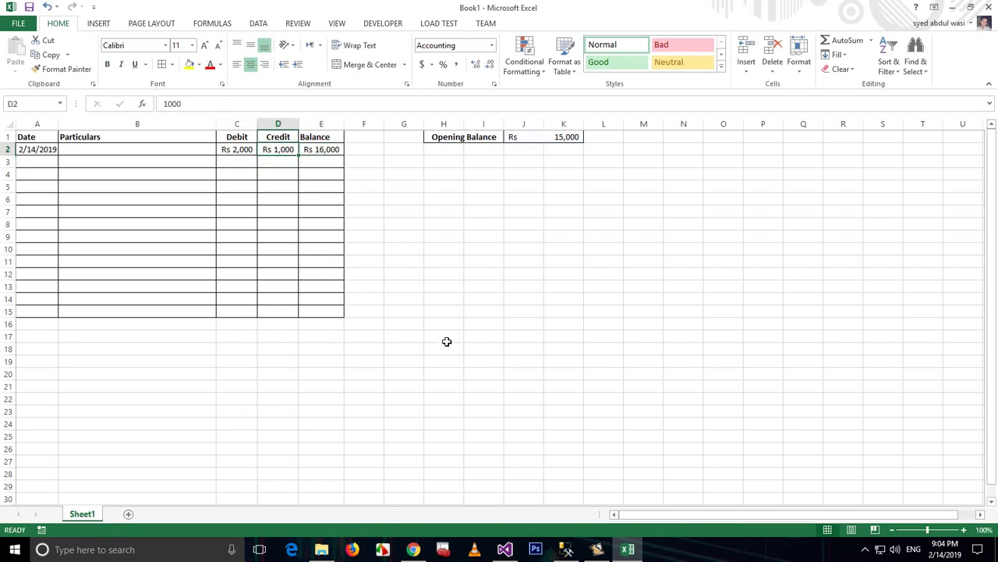
pyautogui.press('Delete')
pyautogui.write('2000')
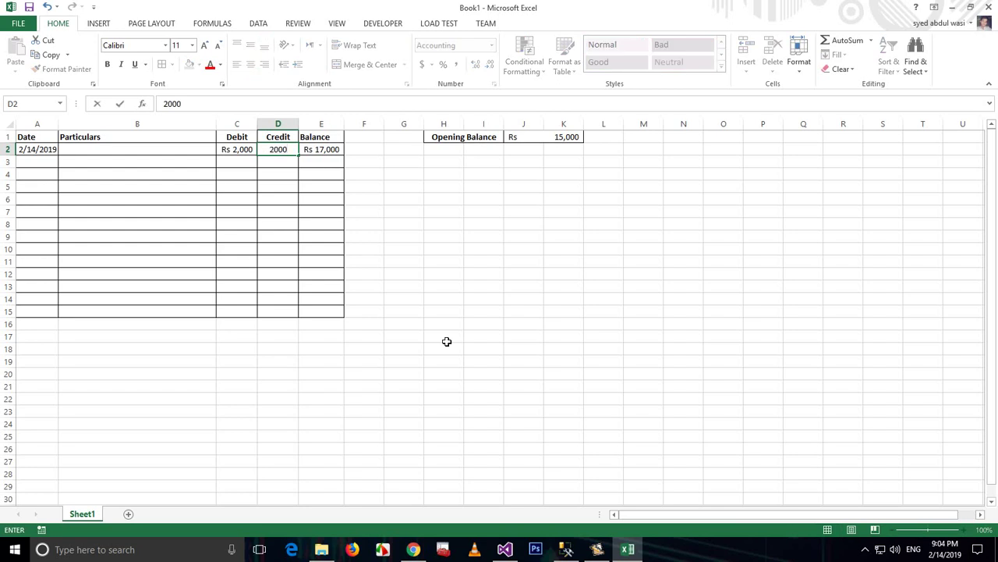
pyautogui.press('Return')
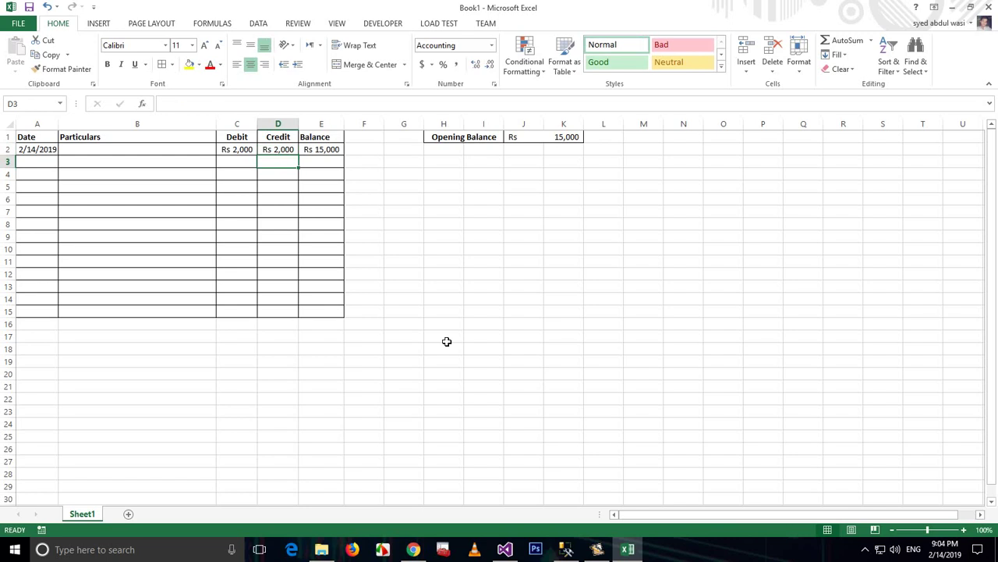
# - Fill in row 3 of the ledger with today's date, the Particulars entry Pens and a Credit amount of 150
pyautogui.click(46, 164)
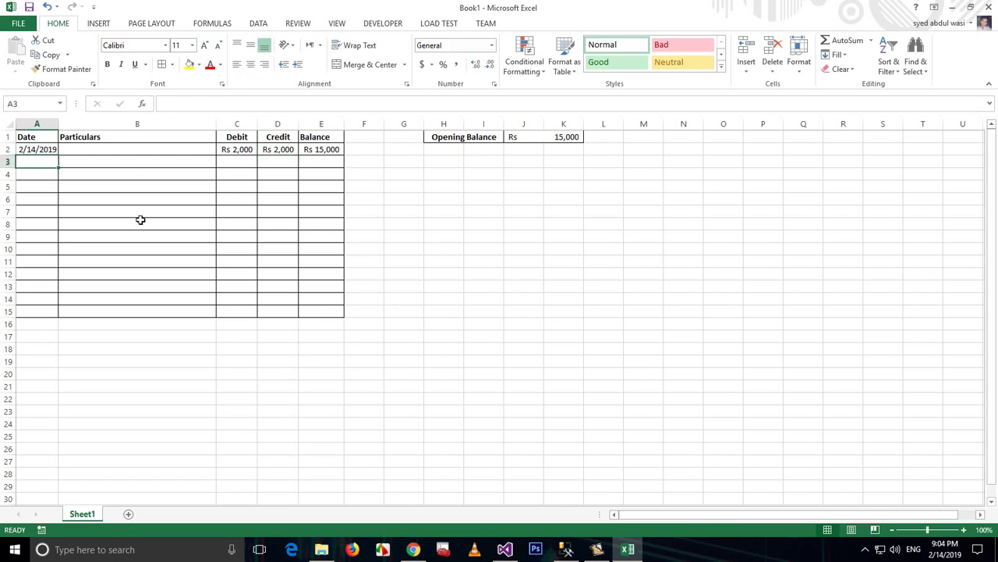
pyautogui.hotkey('ctrl', ';')
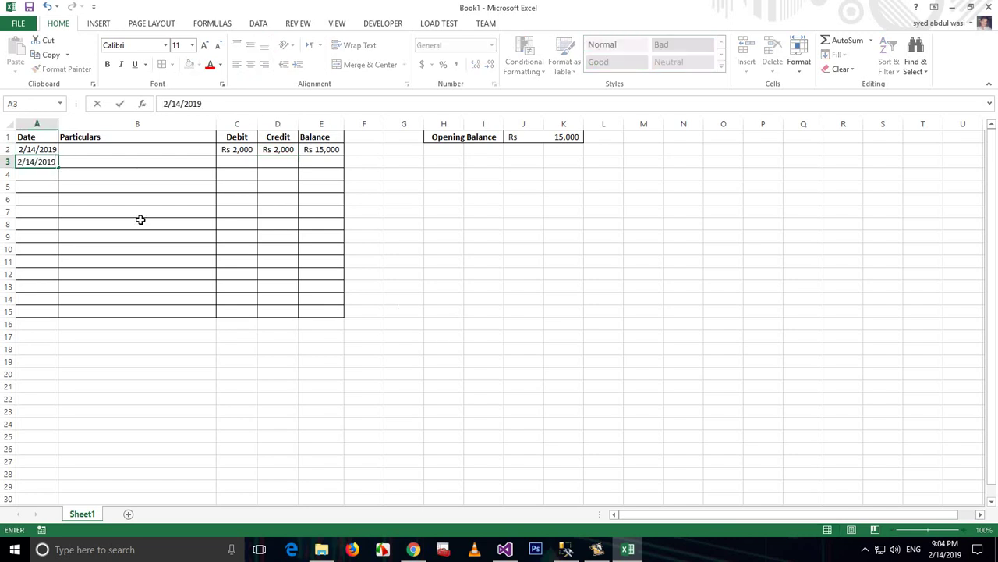
pyautogui.click(162, 164)
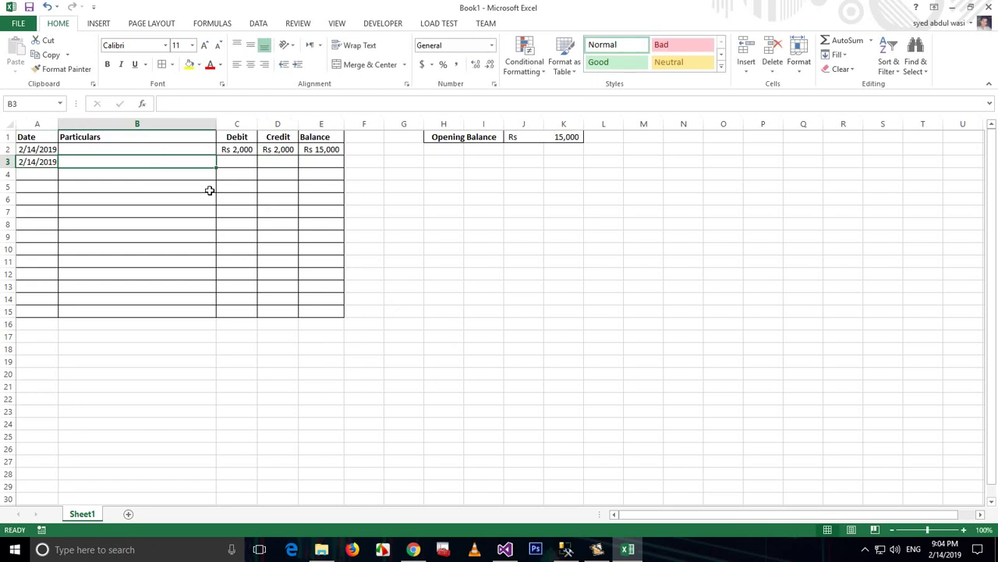
pyautogui.write('Pens')
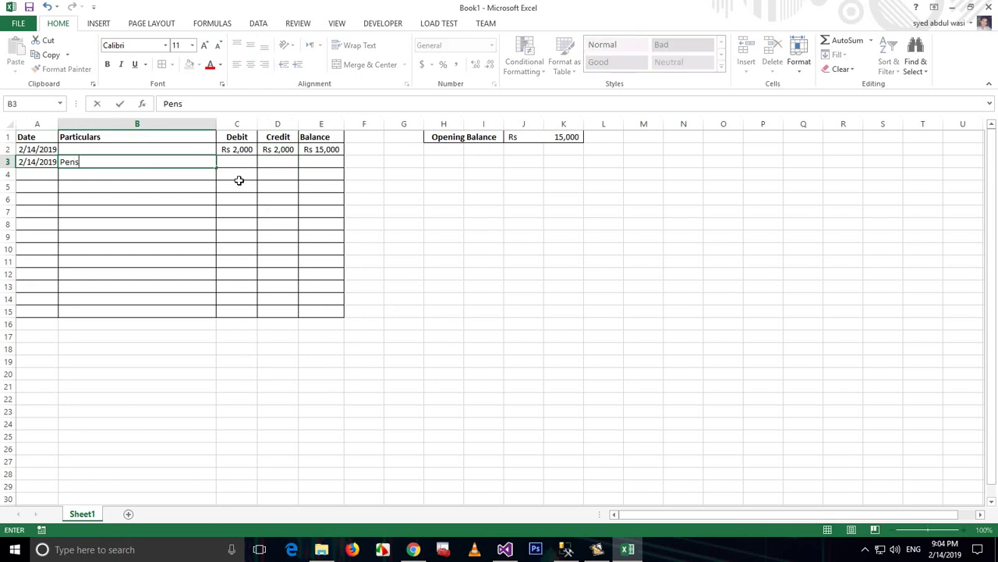
pyautogui.click(244, 179)
pyautogui.click(272, 165)
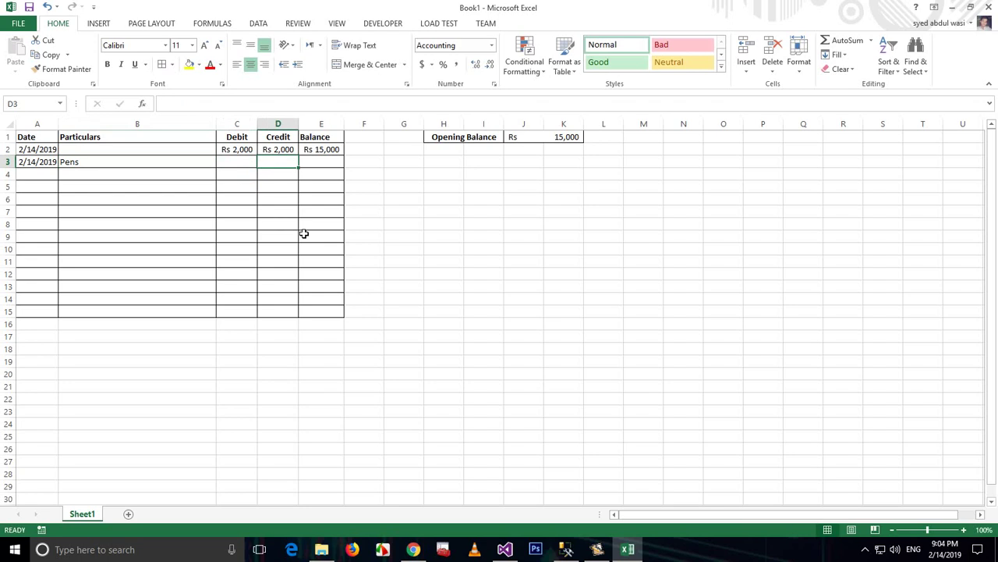
pyautogui.write('150')
pyautogui.press('Return')
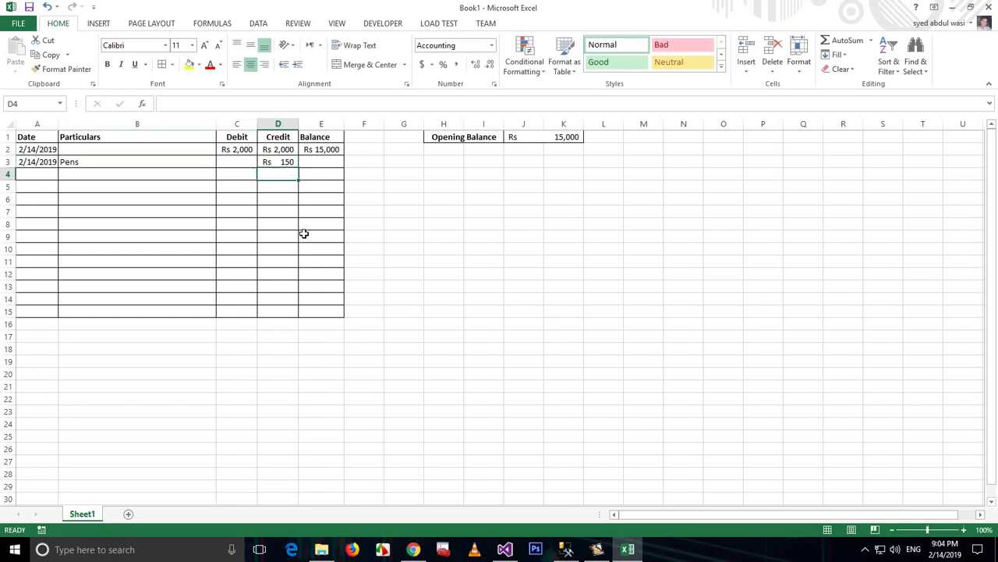
# - Copy the Balance formula =J1+C2-D2 from E2 unchanged into E3
pyautogui.click(304, 162)
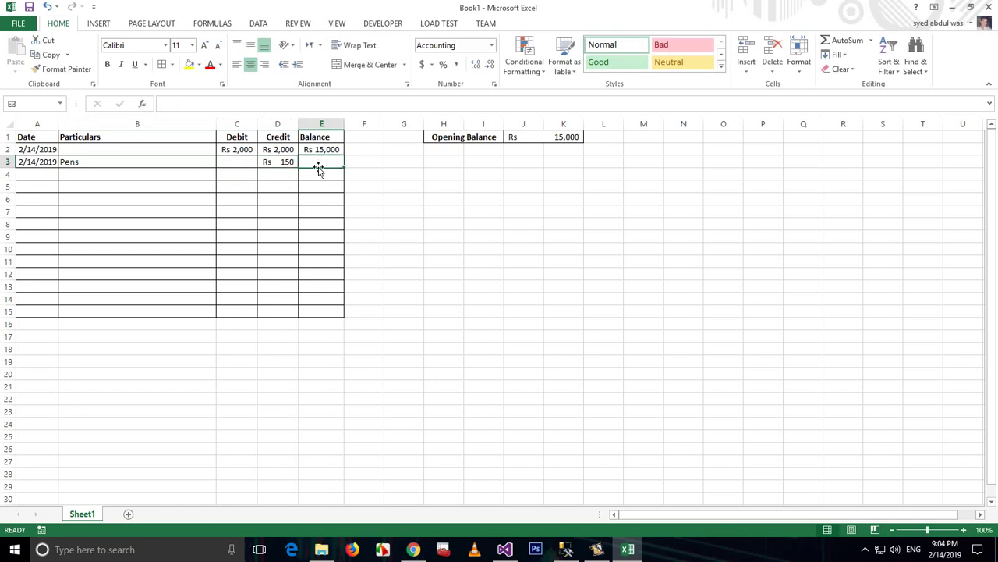
pyautogui.click(318, 149)
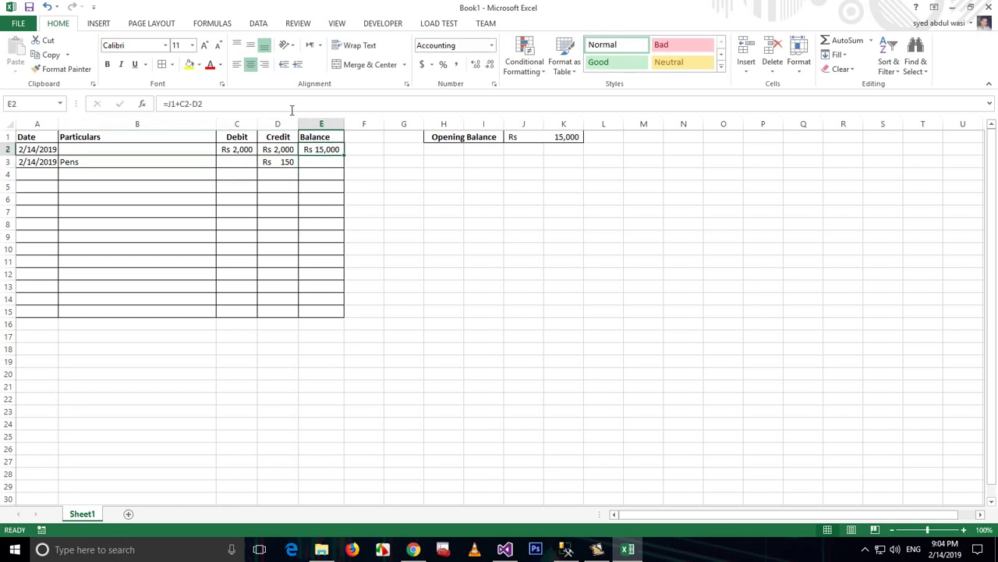
pyautogui.click(181, 103)
pyautogui.tripleClick(181, 103)
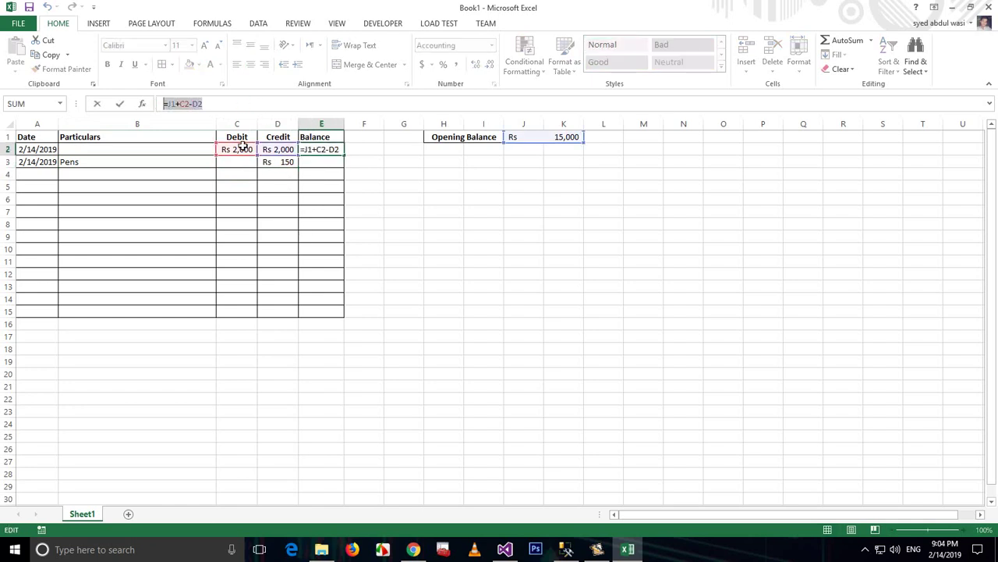
pyautogui.hotkey('ctrl', 'c')
pyautogui.press('Escape')
pyautogui.click(313, 162)
pyautogui.hotkey('ctrl', 'v')
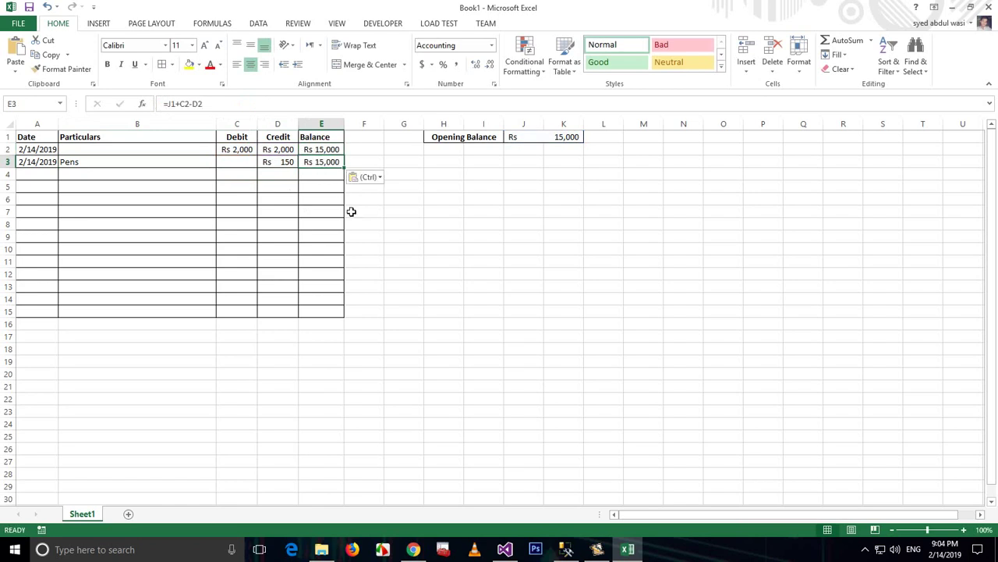
pyautogui.click(367, 234)
# - Change the Balance formula in E3 to =J1+C3-D3 so that it refers to the debit and credit of row 3
pyautogui.doubleClick(322, 162)
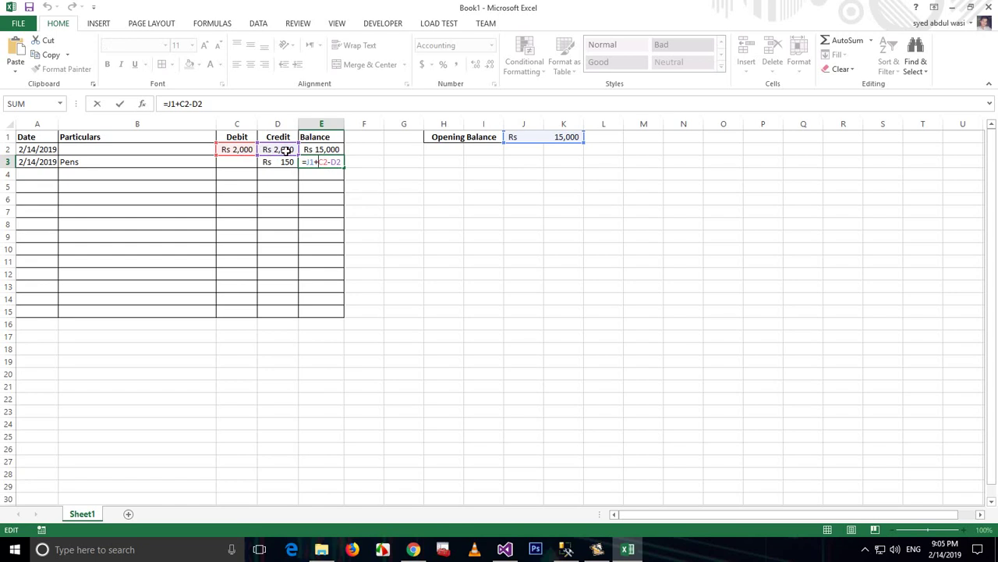
pyautogui.click(286, 161)
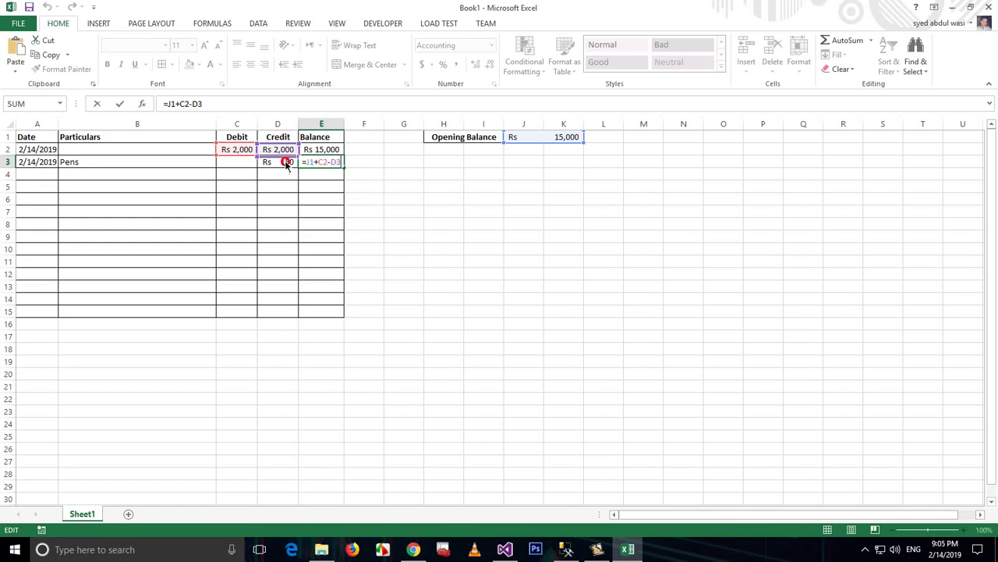
pyautogui.click(233, 163)
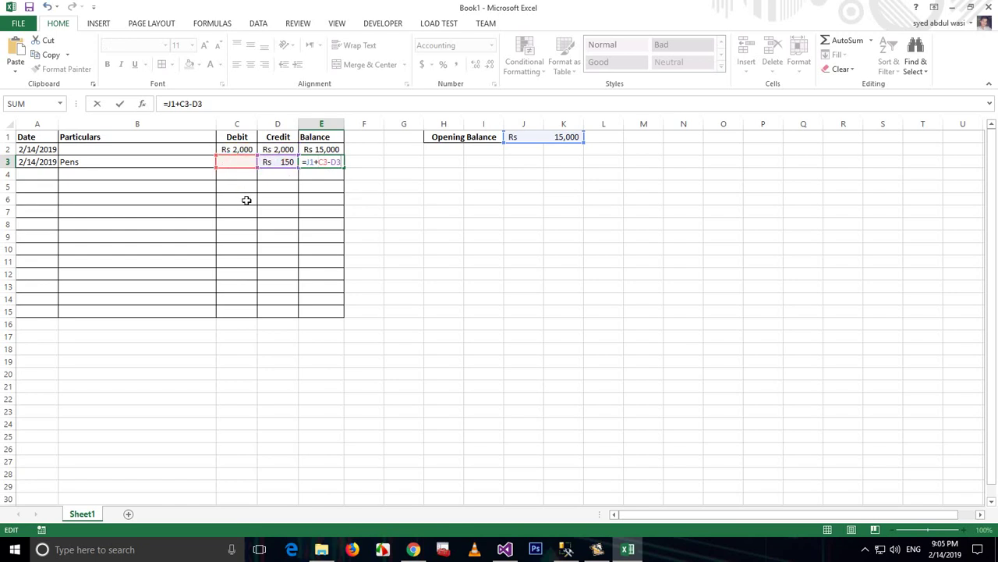
pyautogui.press('Return')
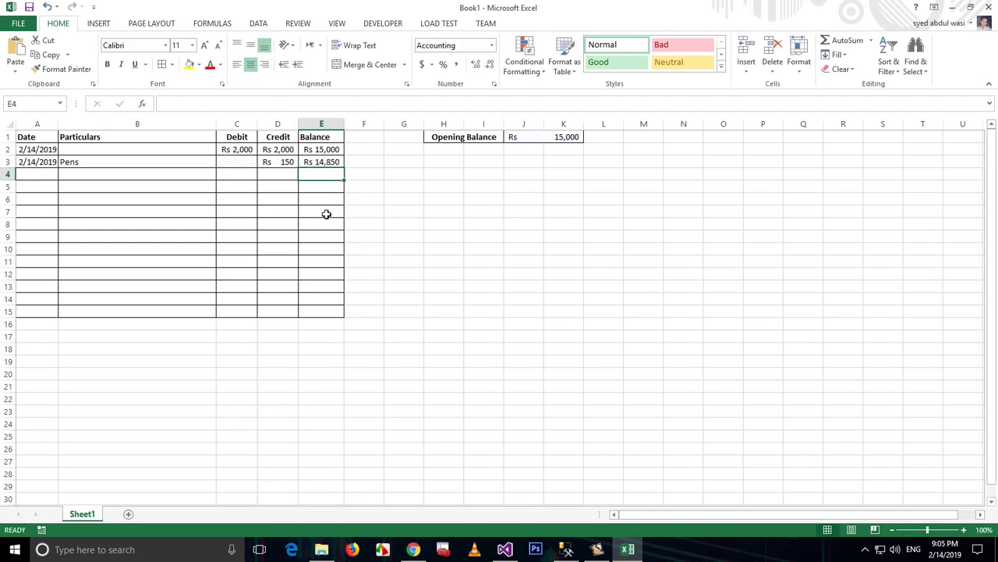
# - Clear the Credit amount from D2
pyautogui.click(279, 149)
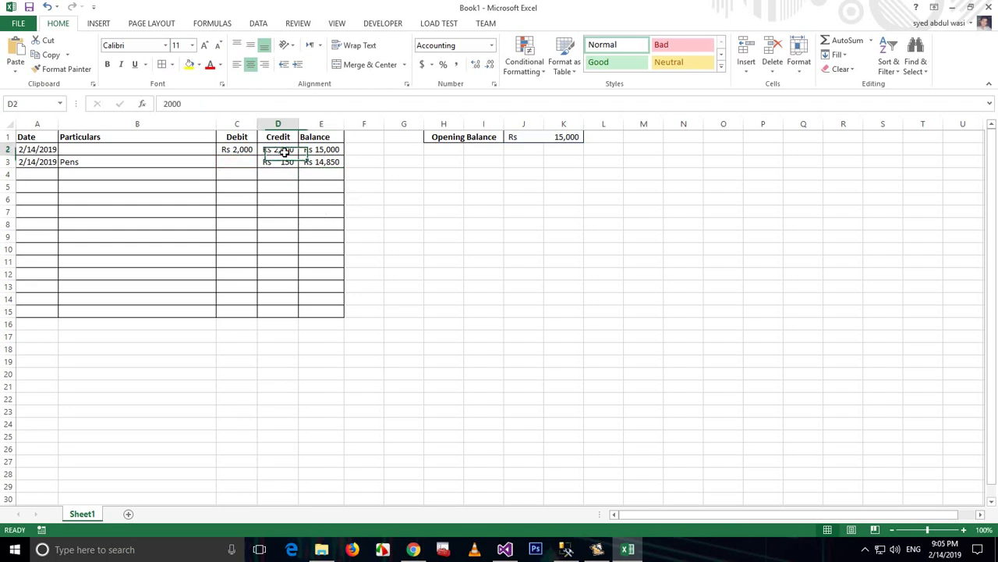
pyautogui.press('Delete')
pyautogui.click(400, 234)
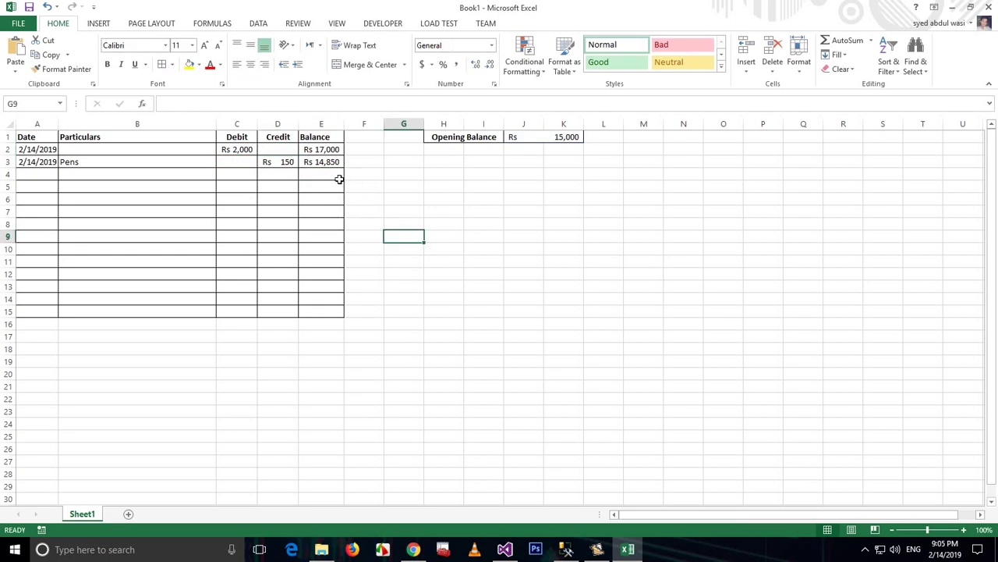
# - Check the opening balance, the row 2 debit and balance, and the Pens entry to trace how the balance should carry forward
pyautogui.click(571, 138)
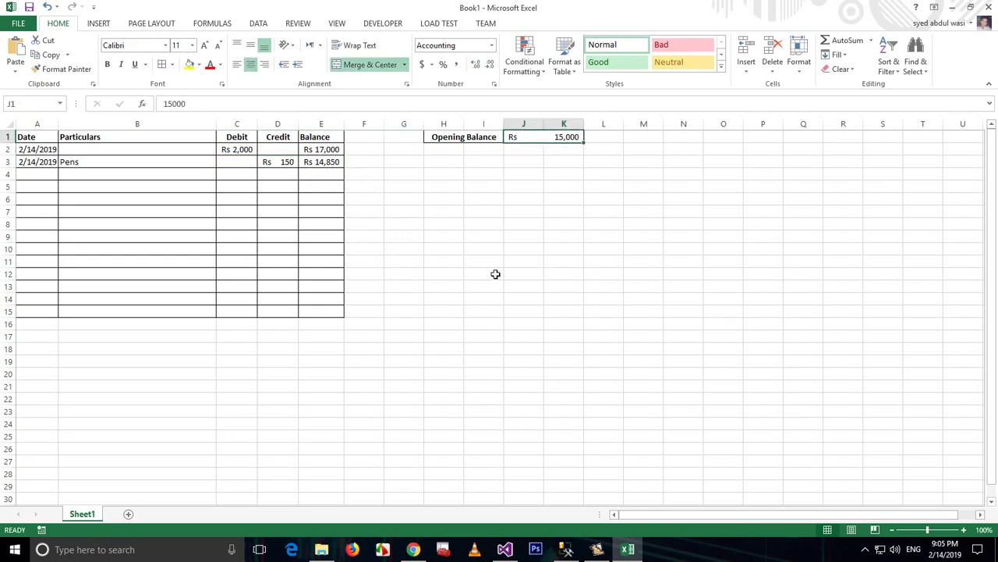
pyautogui.click(242, 149)
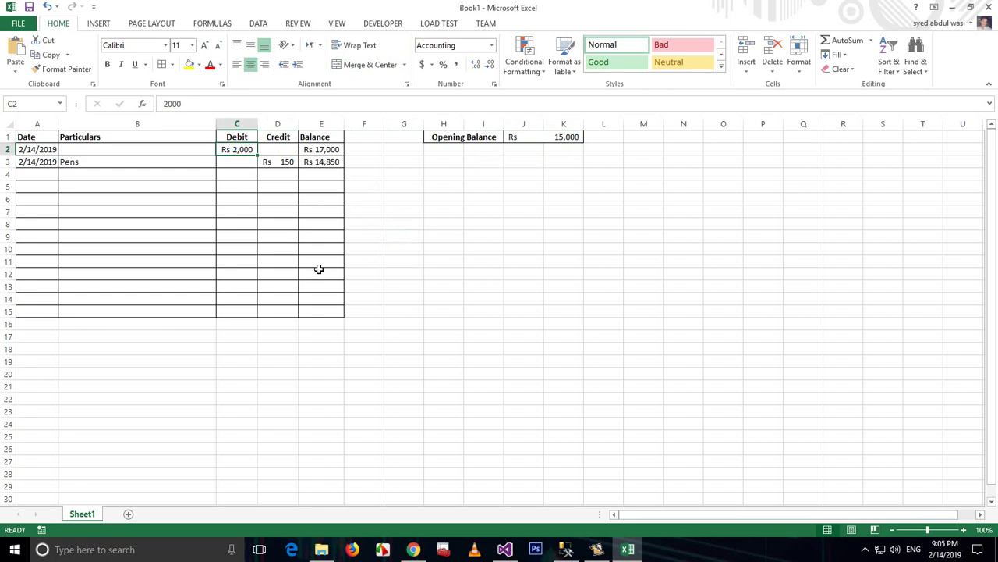
pyautogui.click(312, 150)
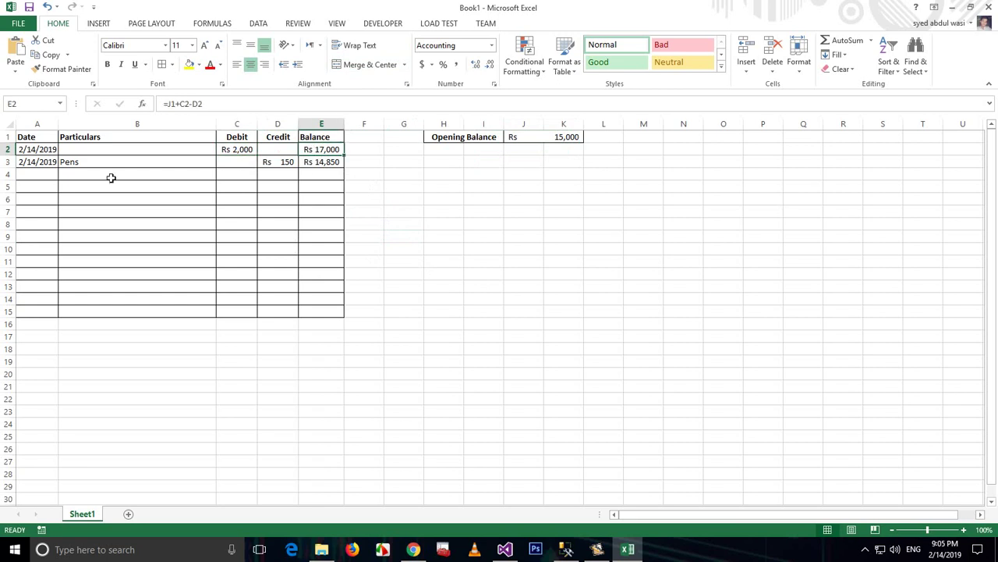
pyautogui.click(91, 162)
pyautogui.click(276, 161)
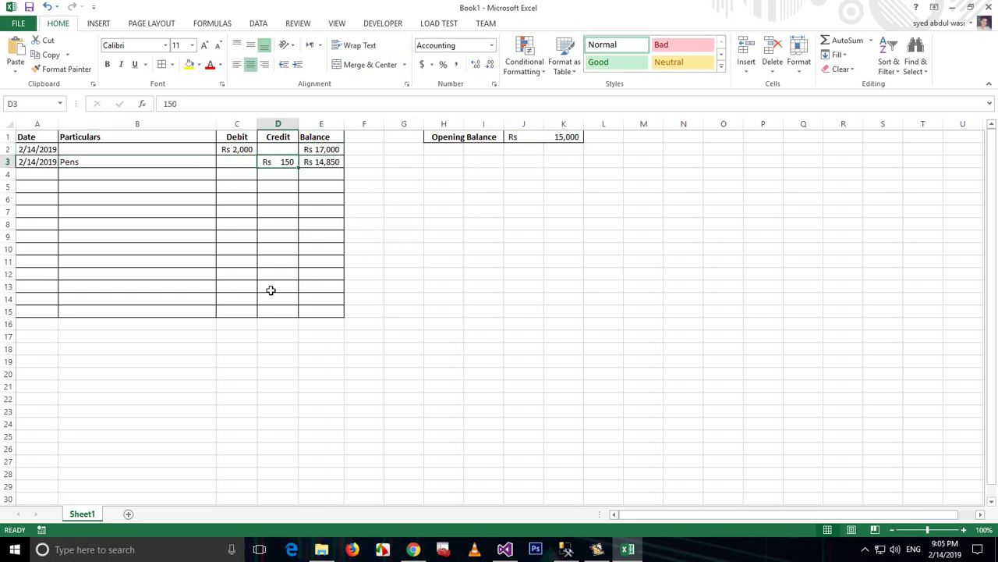
pyautogui.click(329, 150)
# - Replace the Balance formula in E3 with =E2+C3-D3 so that it continues from the previous row's balance
pyautogui.click(334, 162)
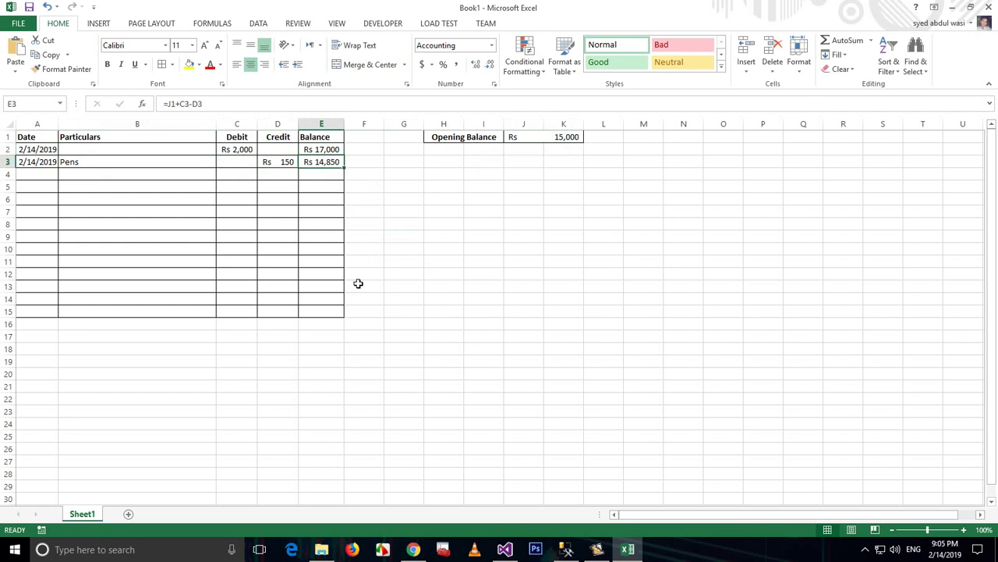
pyautogui.write('=')
pyautogui.click(337, 150)
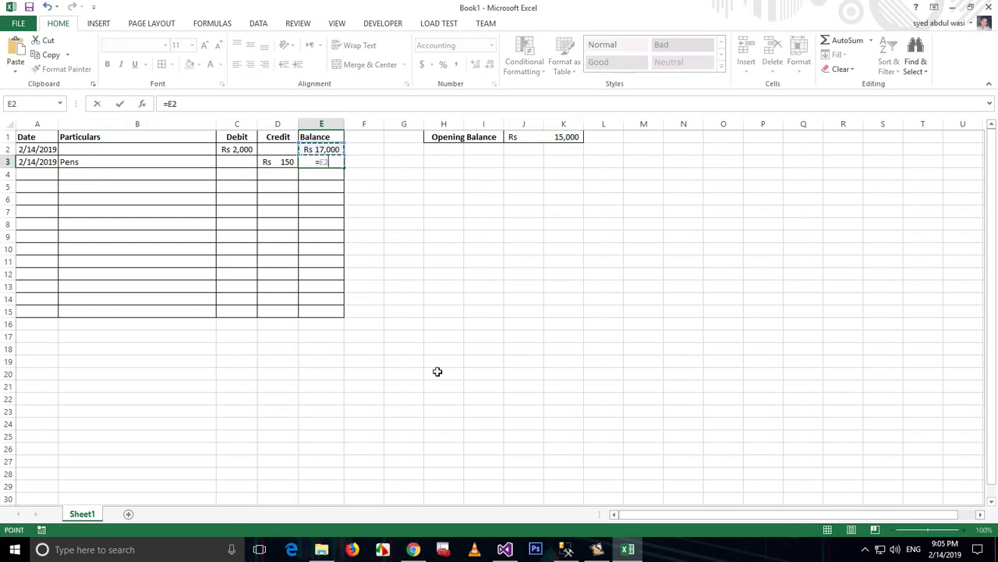
pyautogui.write('+')
pyautogui.click(238, 162)
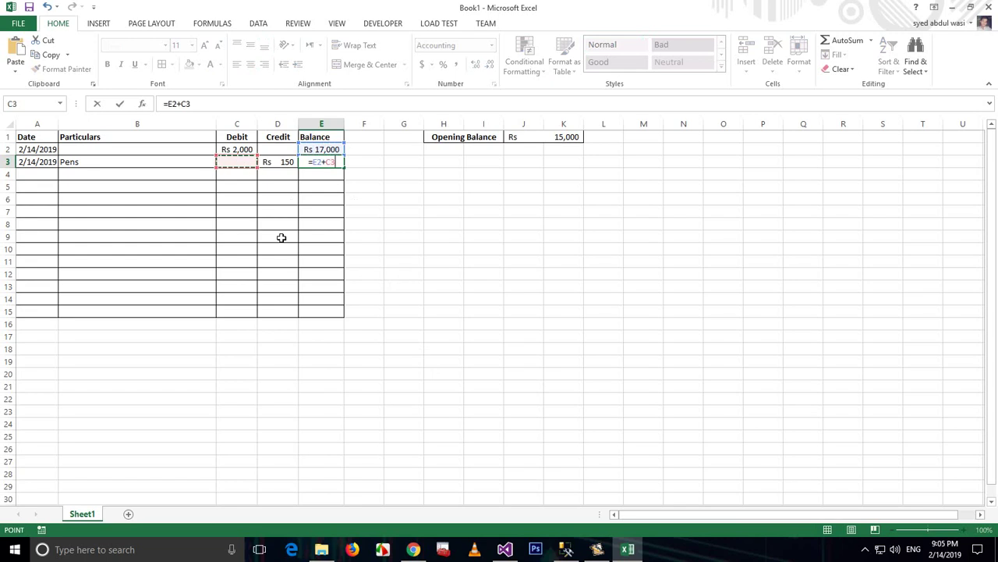
pyautogui.write('-')
pyautogui.click(284, 163)
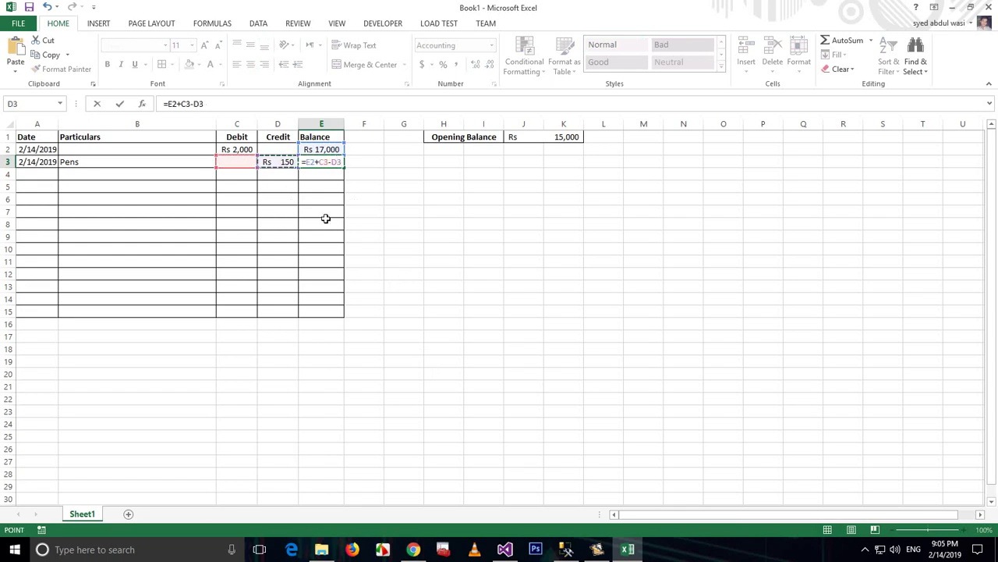
pyautogui.press('Return')
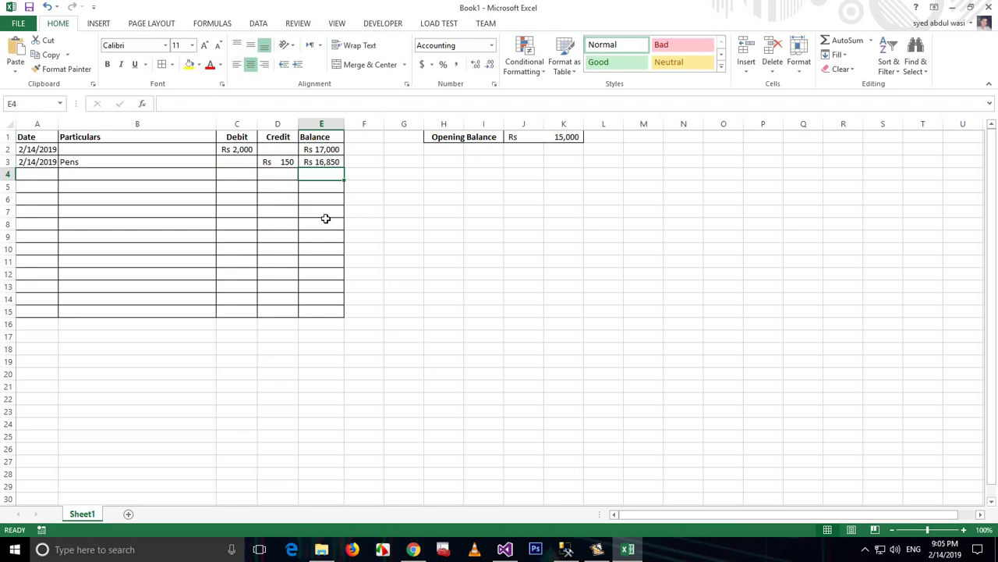
# - Set the Credit amount for Pens in D3 to 2000
pyautogui.press('Up')
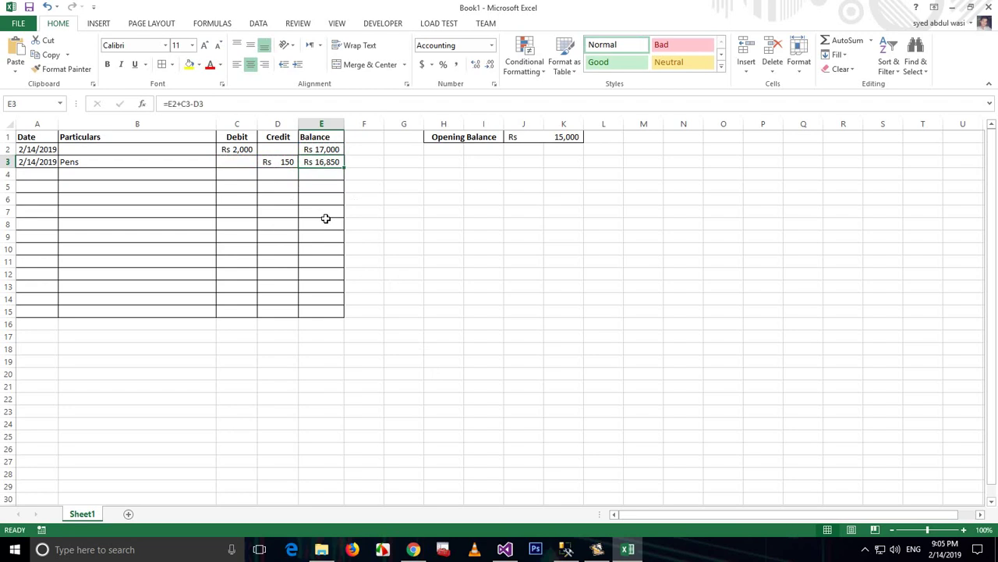
pyautogui.press('Left')
pyautogui.write('2000')
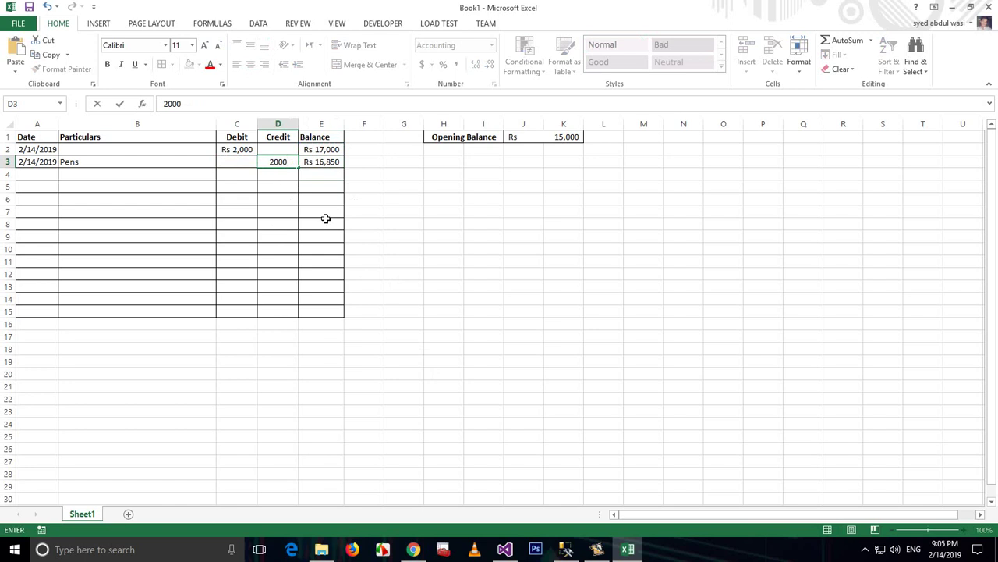
pyautogui.press('Return')
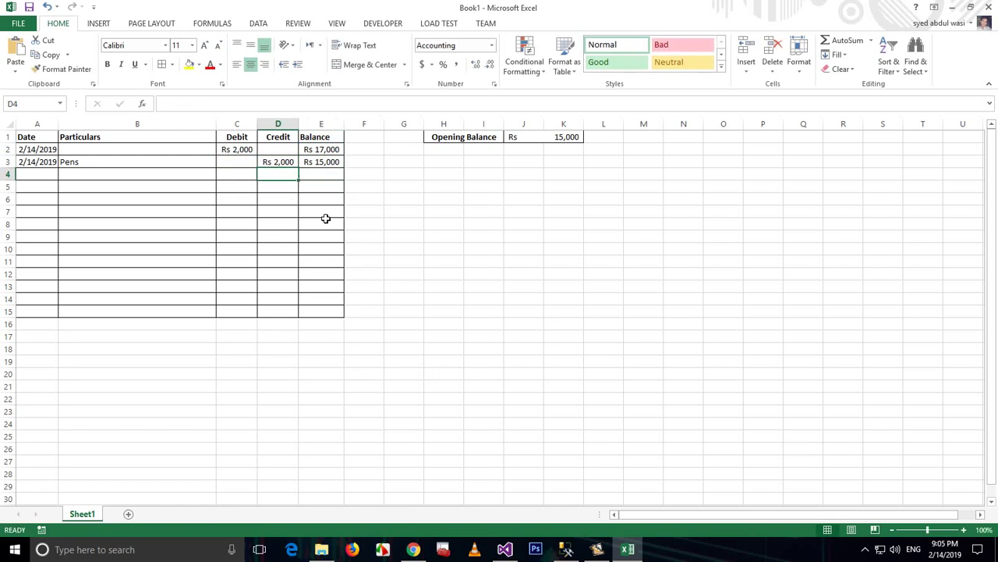
# - Inspect the Balance formulas in E2 and E3 and the cells they refer to, leaving both formulas as they are
pyautogui.click(324, 149)
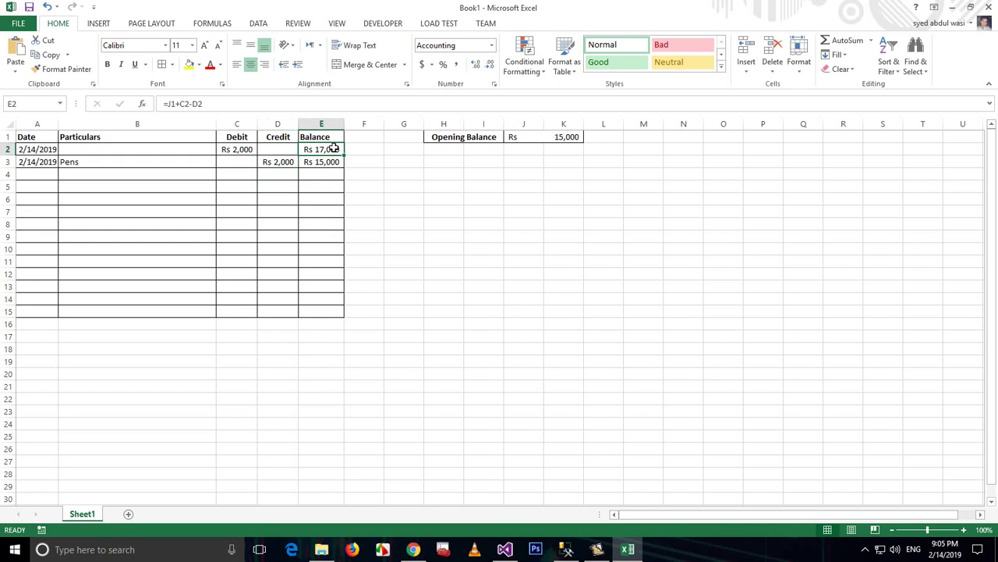
pyautogui.doubleClick(333, 148)
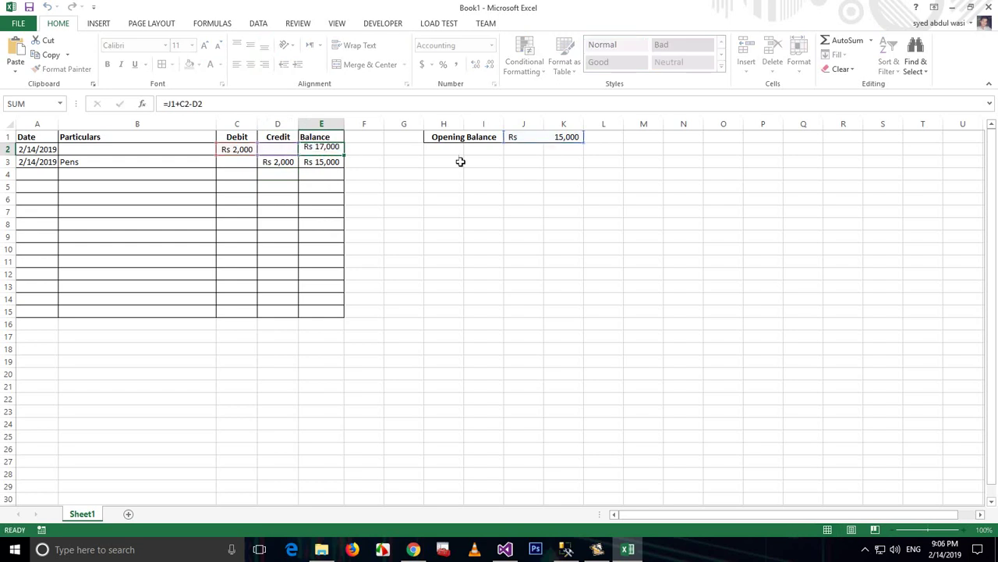
pyautogui.press('Return')
pyautogui.doubleClick(331, 162)
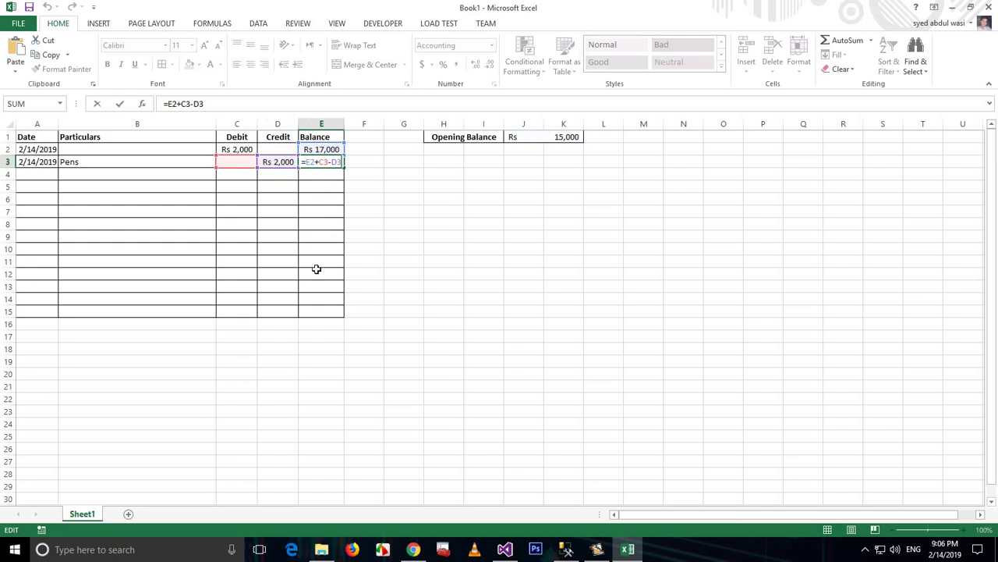
pyautogui.press('Return')
pyautogui.click(283, 163)
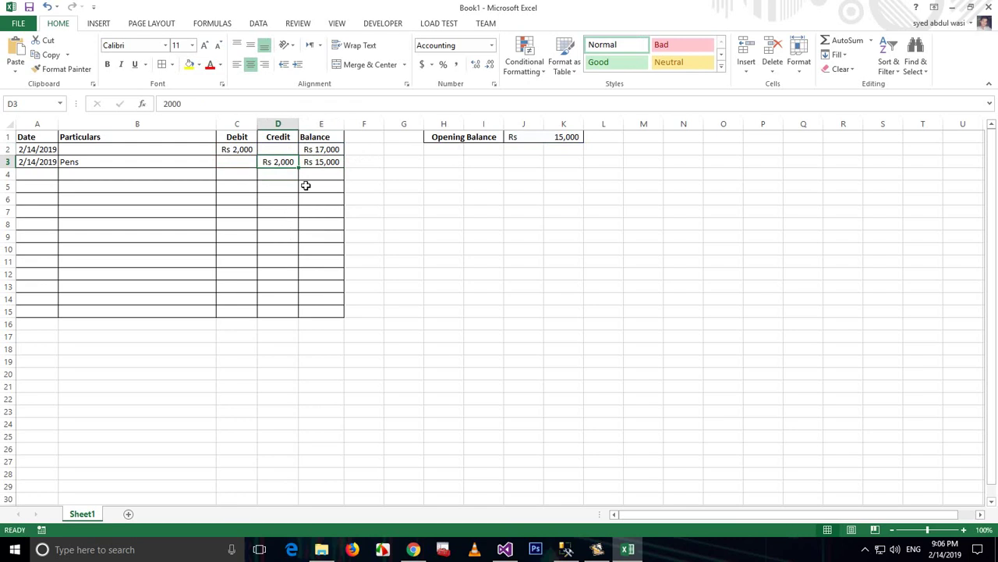
# - Fill the Balance formula from E3 down through E15 and check the copied formulas in several rows
pyautogui.click(324, 163)
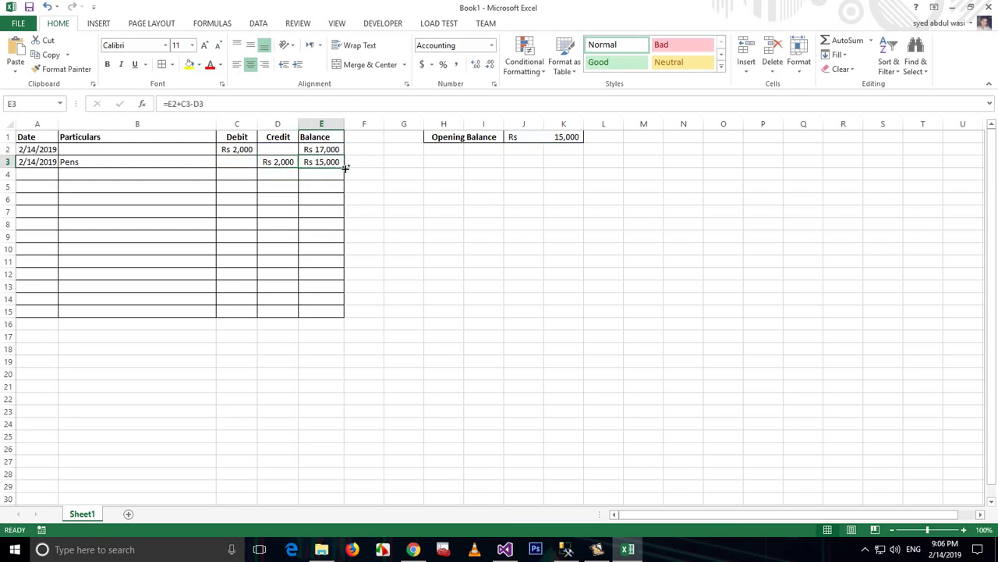
pyautogui.moveTo(346, 165); pyautogui.dragTo(339, 317)
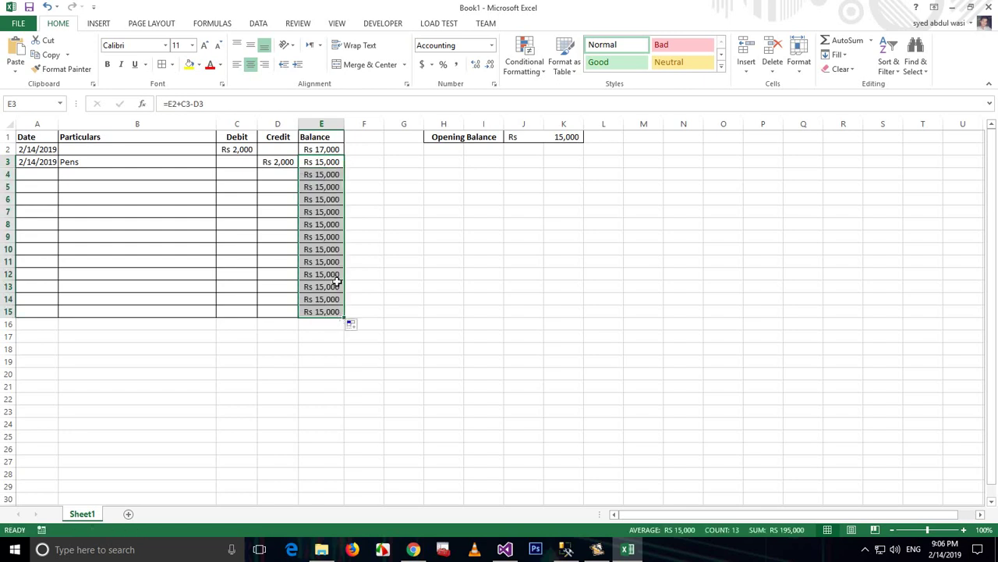
pyautogui.click(335, 236)
pyautogui.click(339, 287)
pyautogui.doubleClick(333, 212)
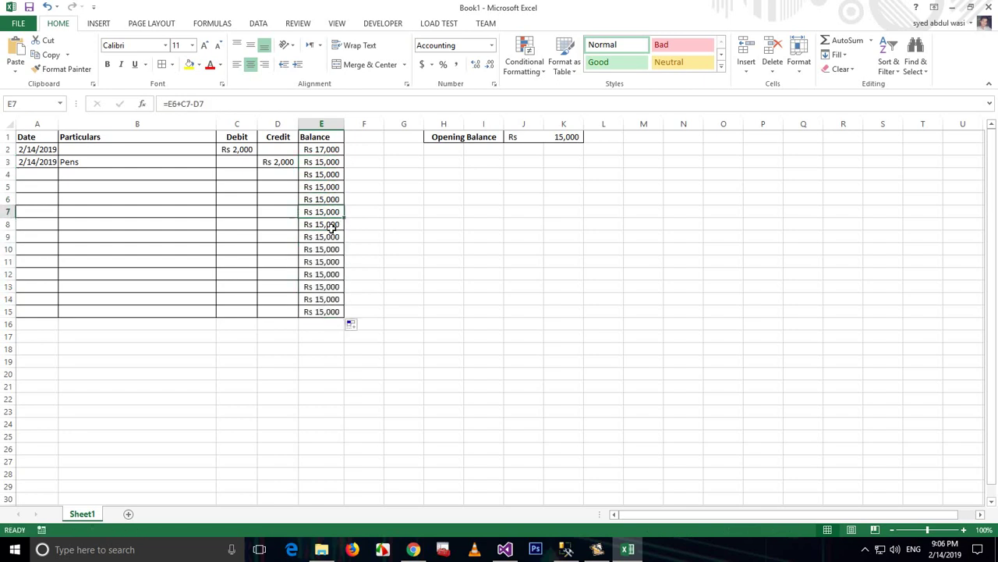
# - Check the copied Balance formulas in E8 and E13, leaving both as they are
pyautogui.press('Return')
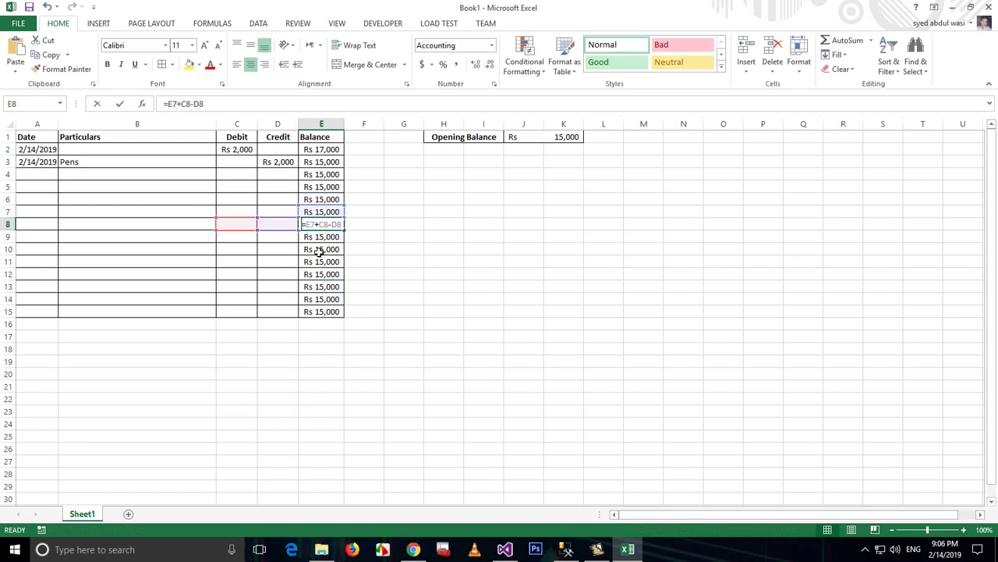
pyautogui.click(325, 286)
pyautogui.doubleClick(323, 284)
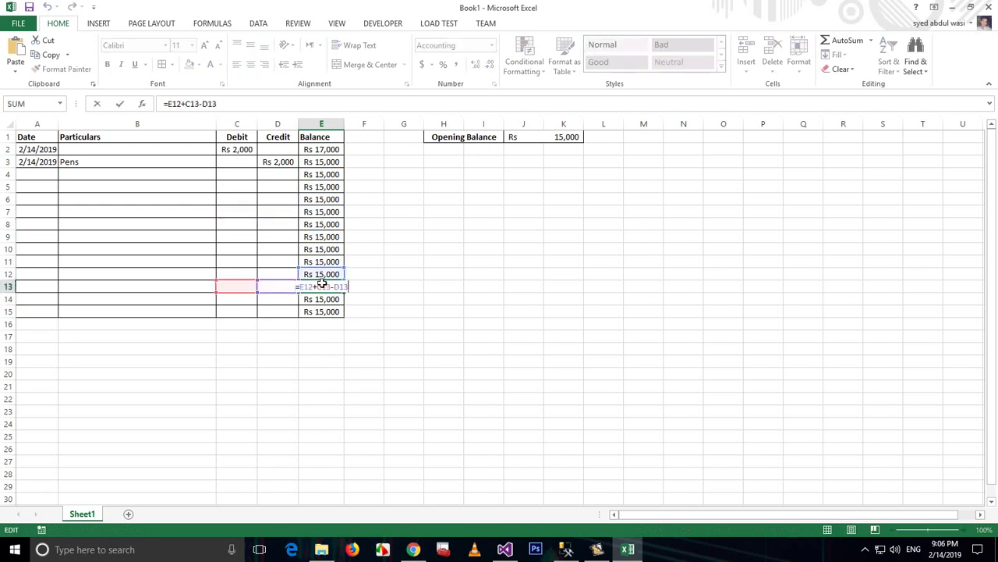
pyautogui.press('Return')
# - Enter 5000 as the Debit amount in C5
pyautogui.click(223, 187)
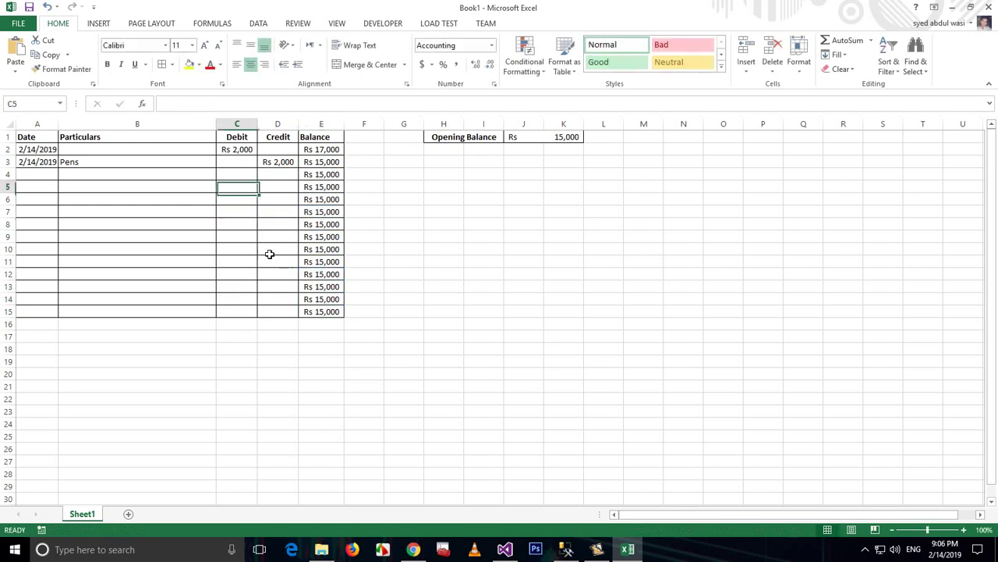
pyautogui.write('5000')
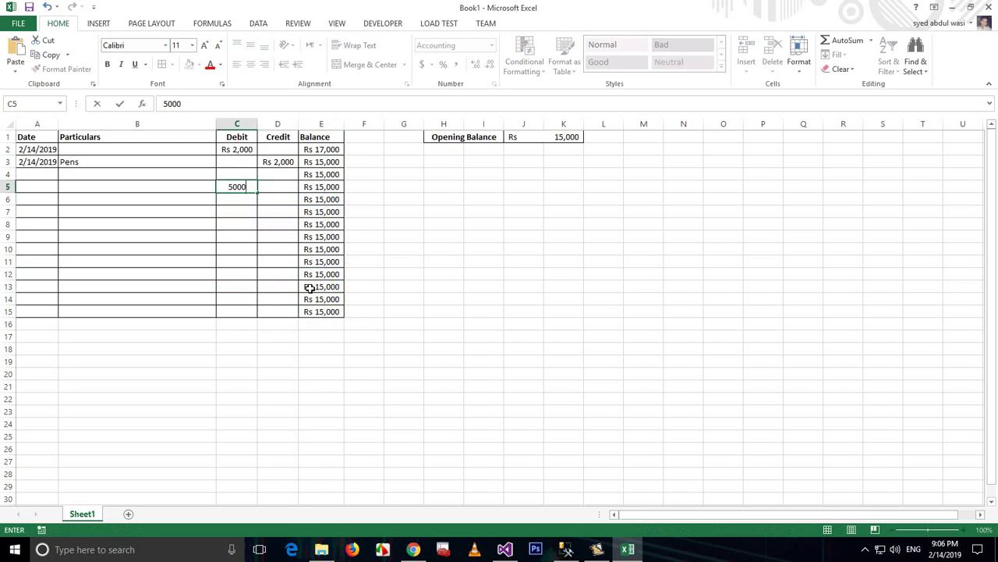
pyautogui.press('Tab')
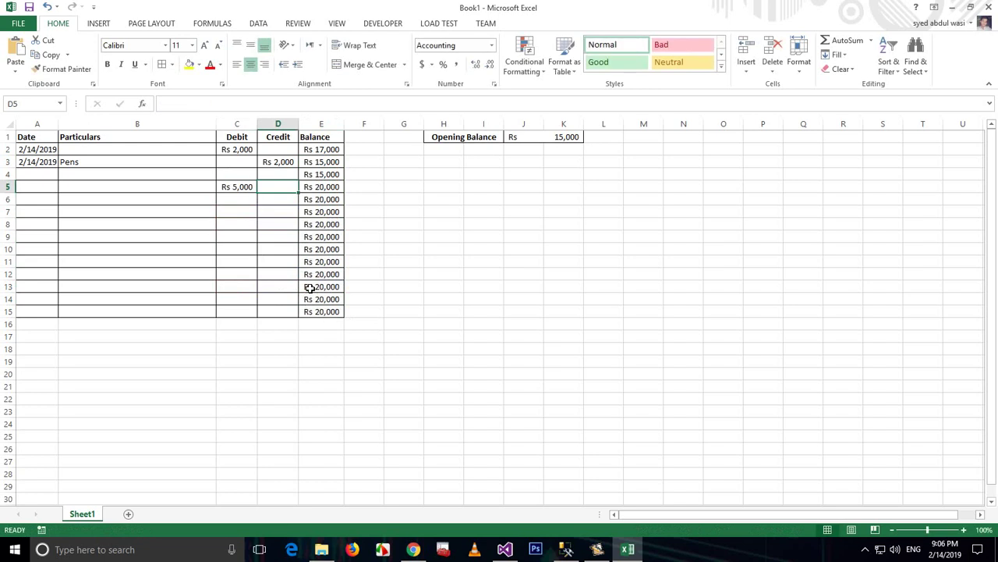
# - Enter 15000 as the Credit amount in D8 and widen the Credit column to fit it
pyautogui.press('Left')
pyautogui.press('Left')
pyautogui.press('Right')
pyautogui.press('Right')
pyautogui.press('Down')
pyautogui.press('Down')
pyautogui.press('Down')
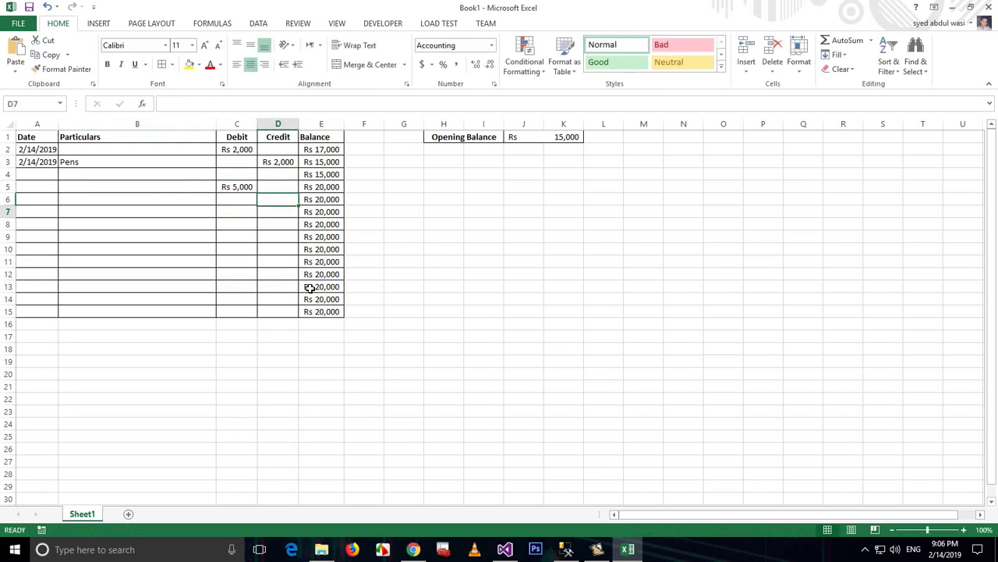
pyautogui.write('15000')
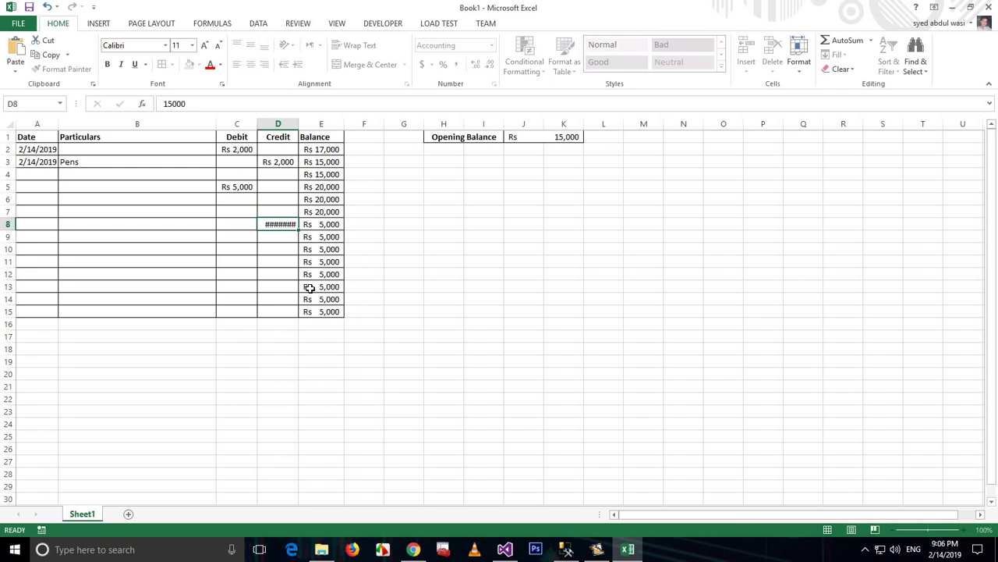
pyautogui.press('Return')
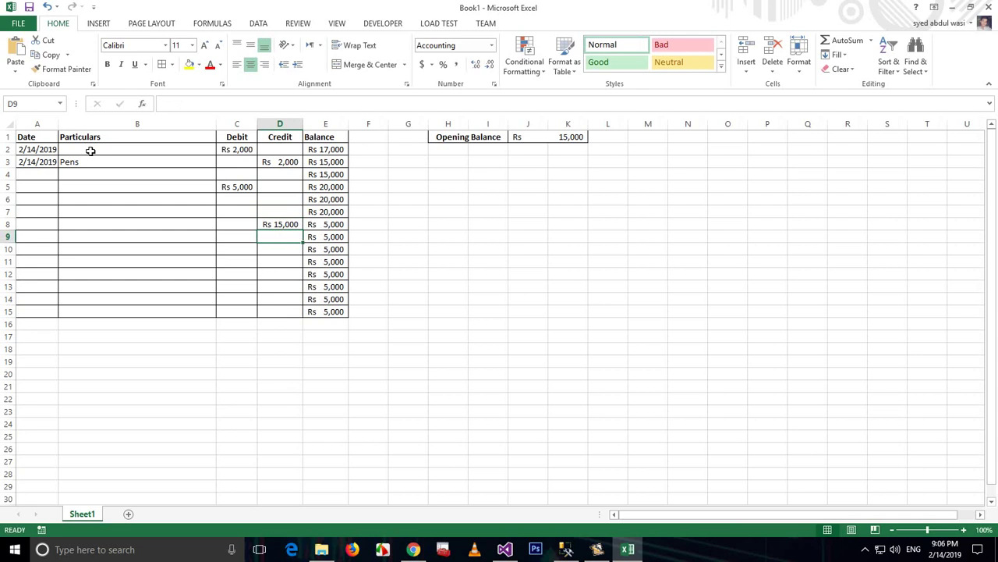
# - Fill the Balance formula from E15 down through E28
pyautogui.click(337, 313)
pyautogui.scroll(-8, 315, 390)
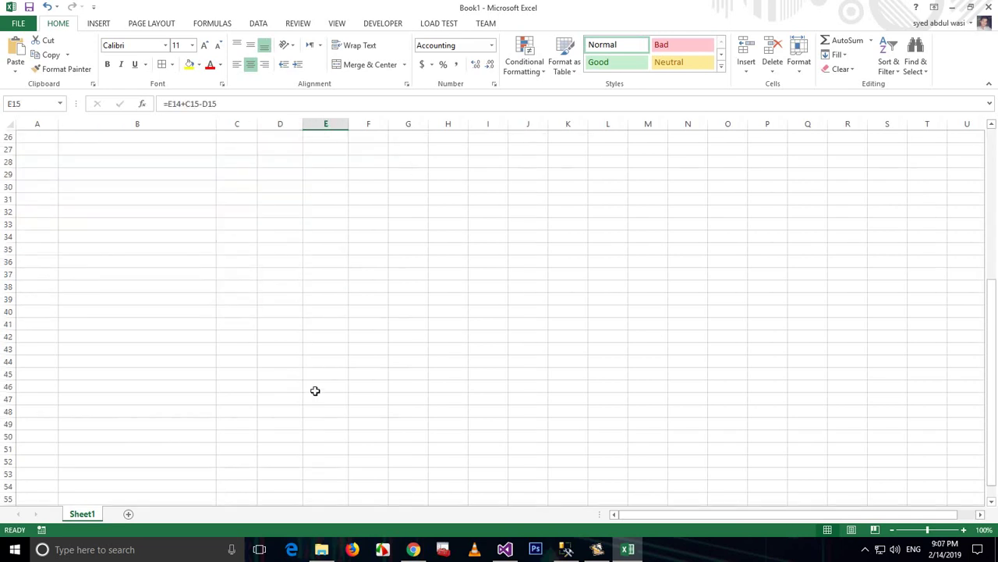
pyautogui.scroll(-8, 316, 390)
pyautogui.scroll(-3, 316, 389)
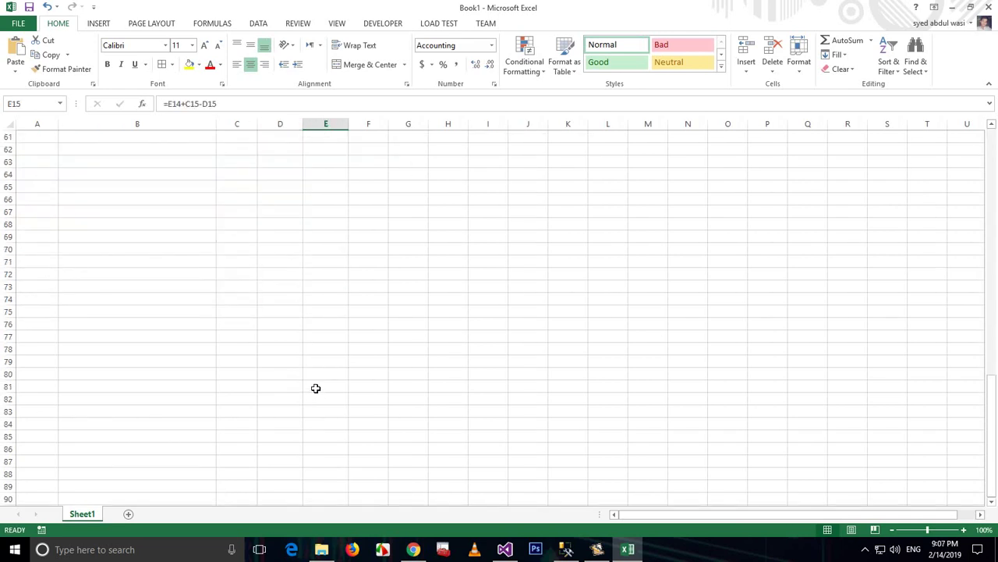
pyautogui.scroll(20, 318, 384)
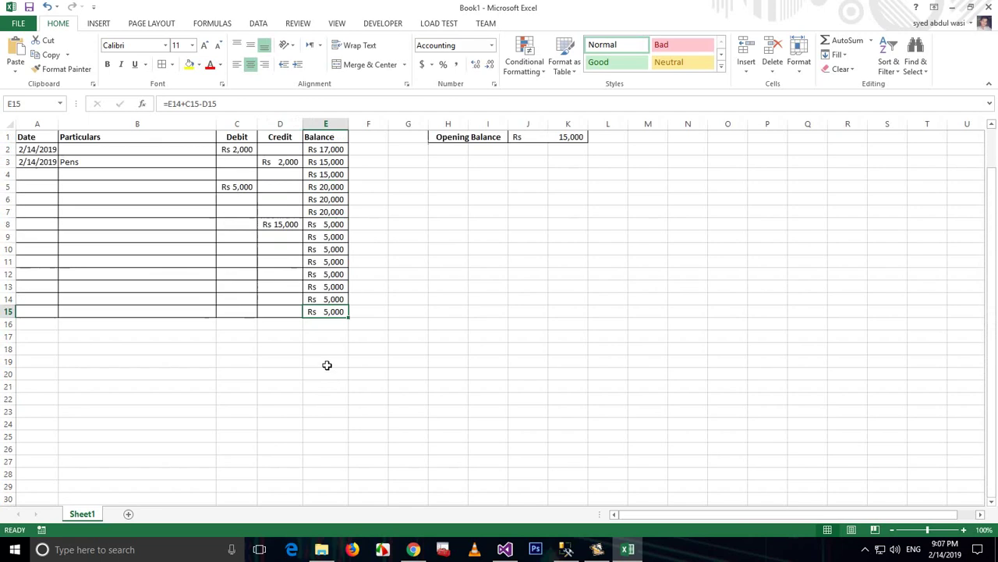
pyautogui.moveTo(348, 316); pyautogui.dragTo(343, 474)
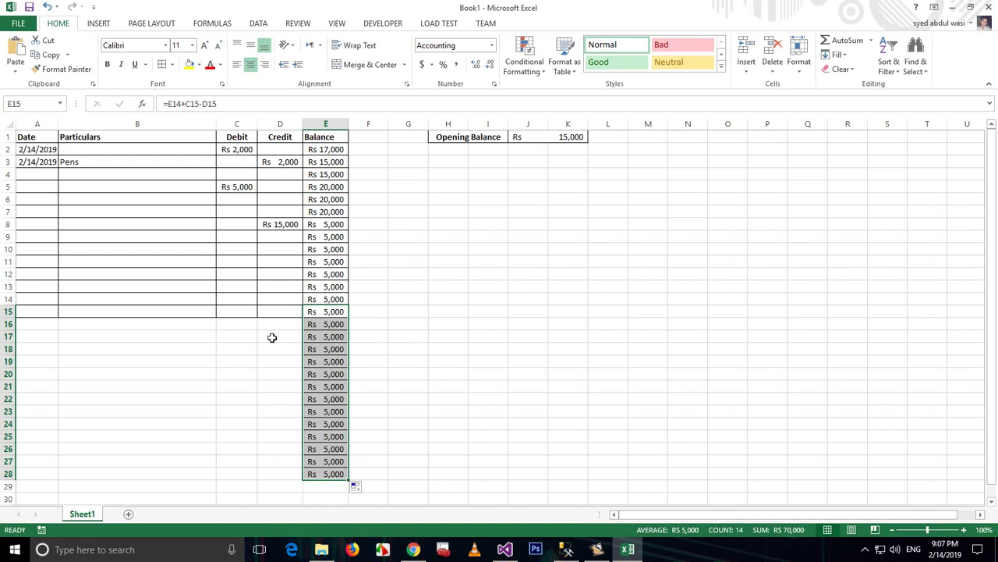
# - Review the Balance formulas in cells E2 through E5
pyautogui.click(328, 149)
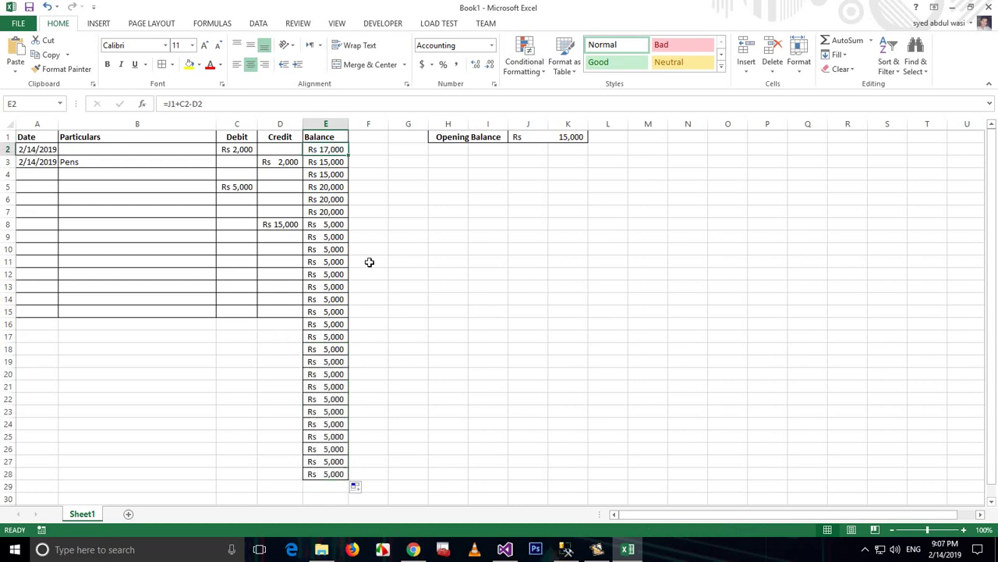
pyautogui.scroll(-12, 396, 302)
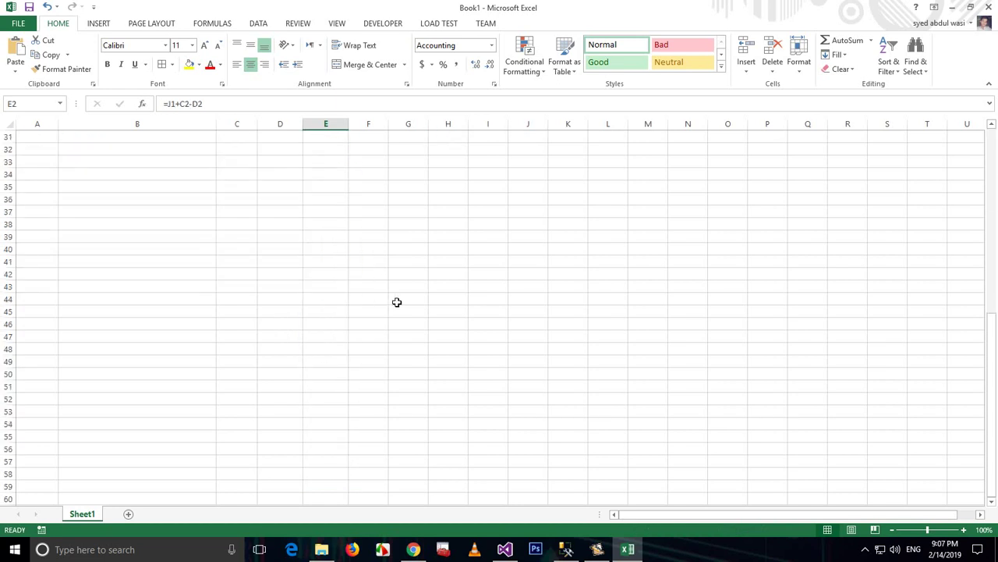
pyautogui.scroll(5, 397, 302)
pyautogui.scroll(7, 396, 302)
pyautogui.press('Down')
pyautogui.press('Down')
pyautogui.press('Down')
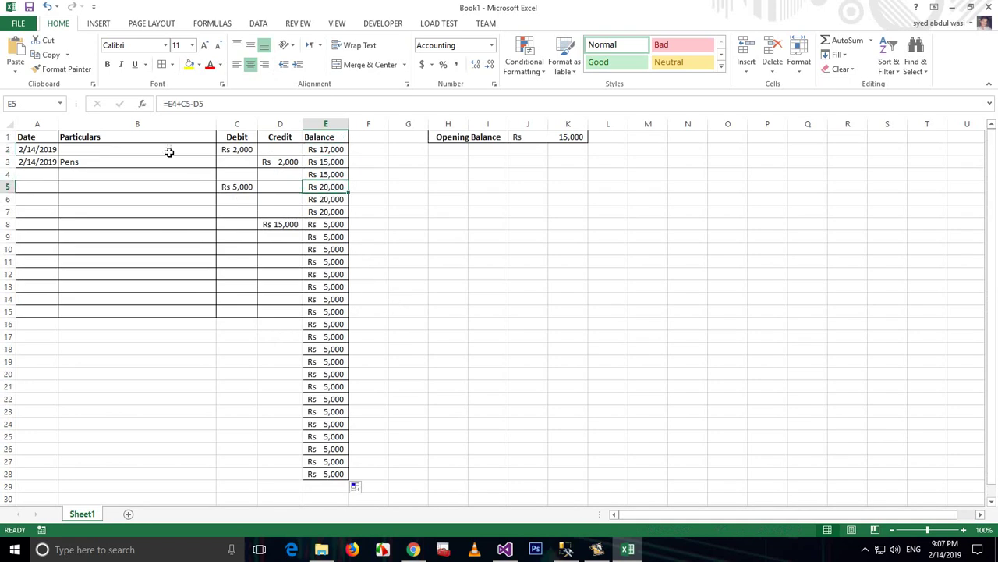
# - Freeze the panes at cell B2 to lock the header row and the Date column while scrolling
pyautogui.click(71, 145)
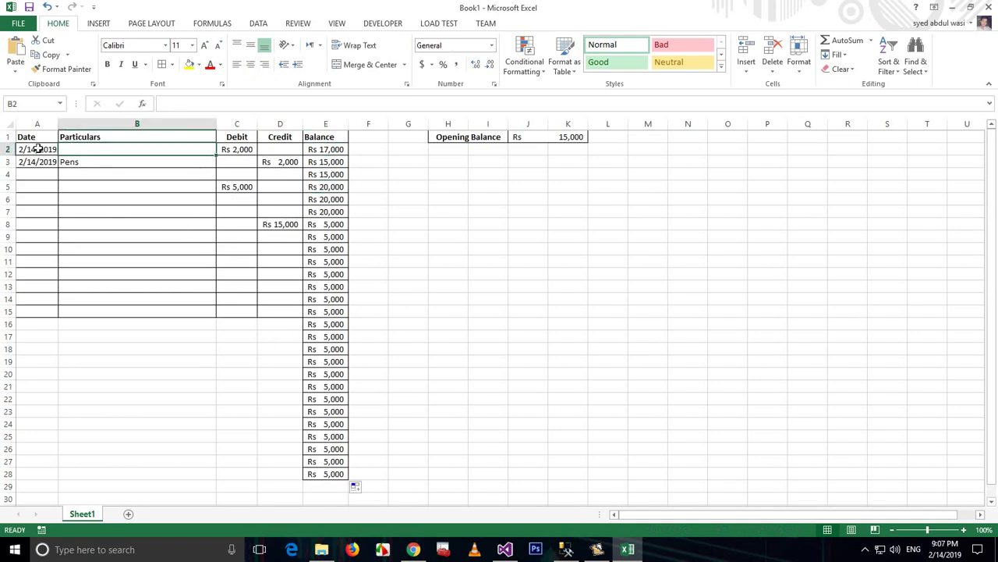
pyautogui.scroll(-7, 47, 156)
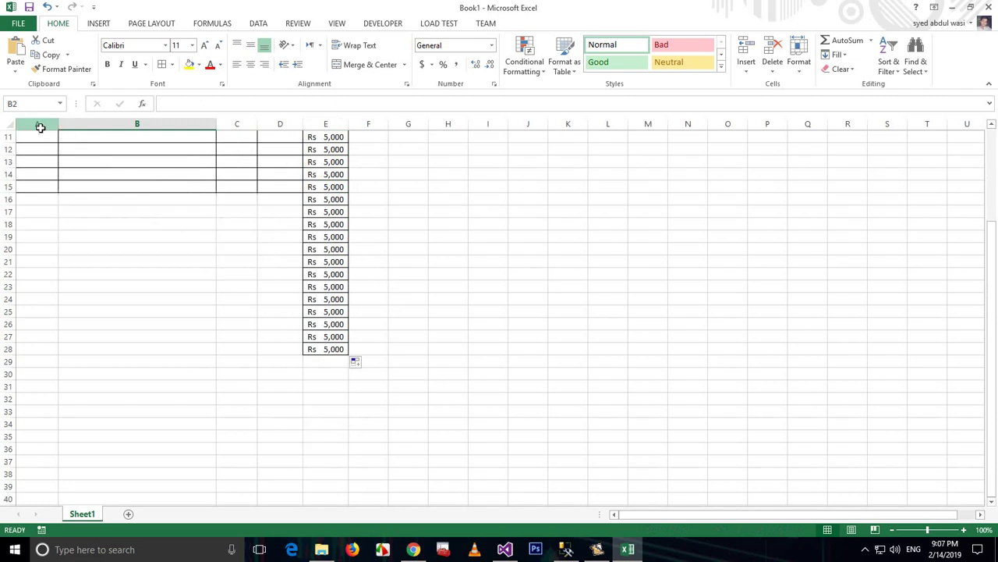
pyautogui.scroll(5, 64, 168)
pyautogui.scroll(2, 64, 168)
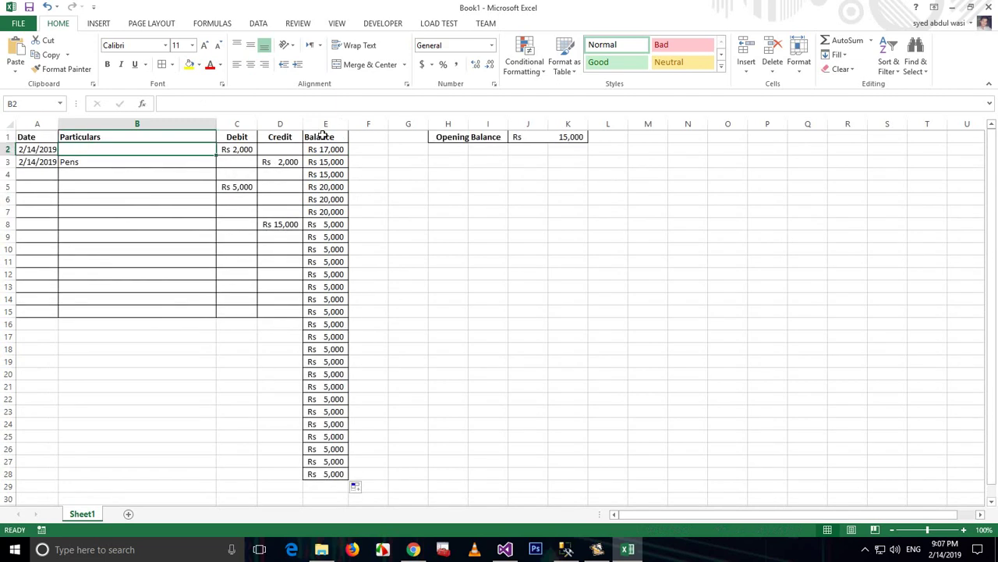
pyautogui.scroll(-15, 249, 235)
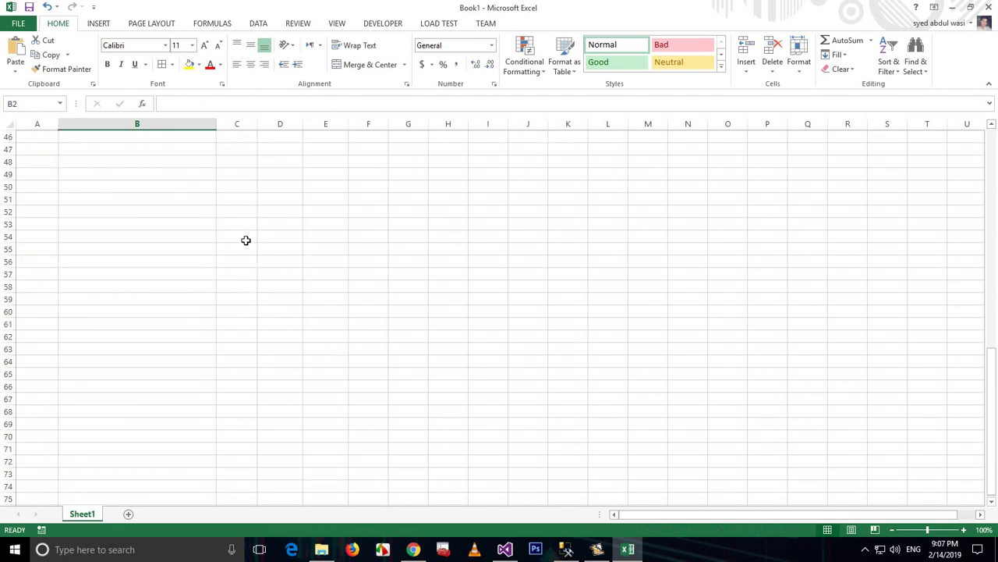
pyautogui.scroll(15, 244, 239)
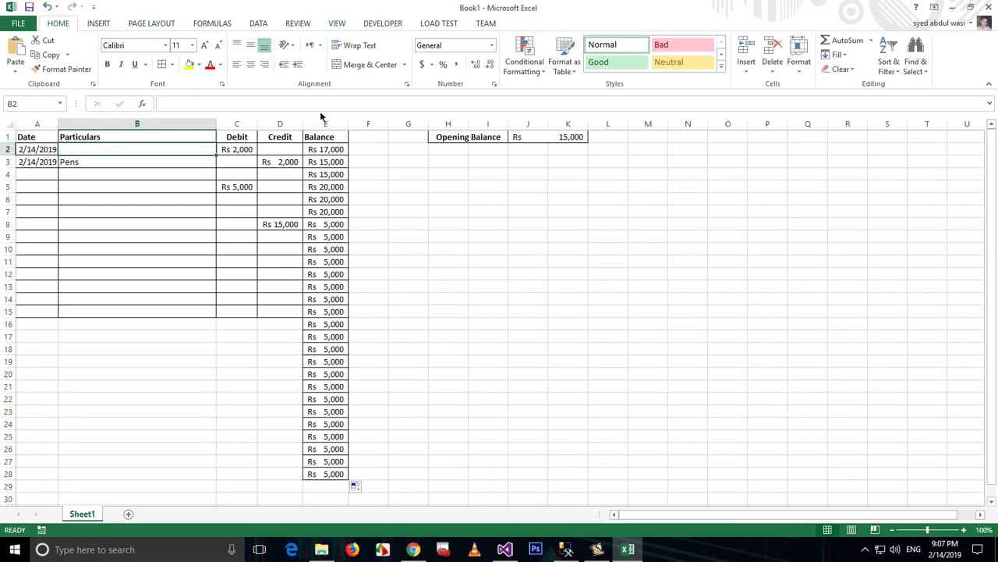
pyautogui.click(337, 23)
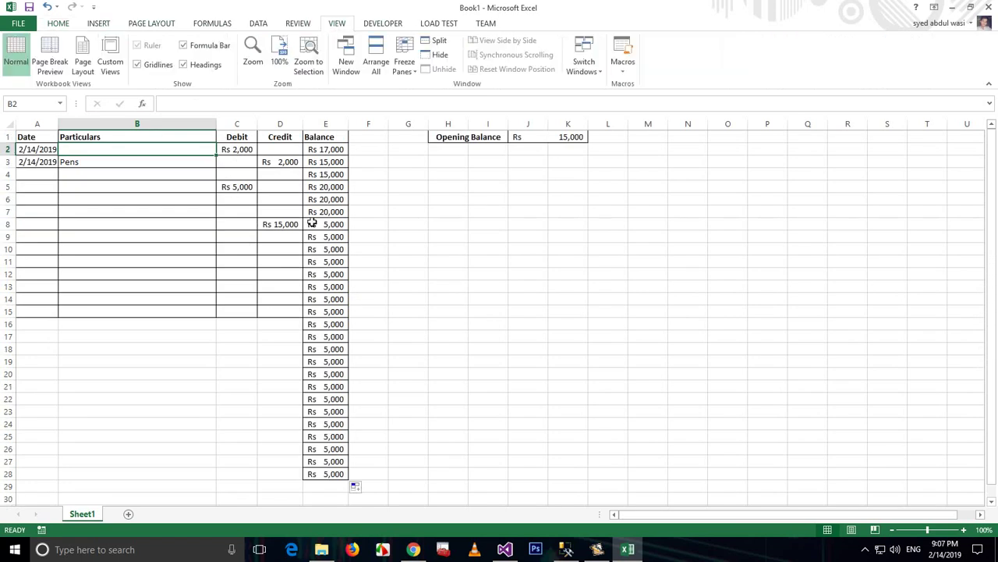
pyautogui.click(411, 75)
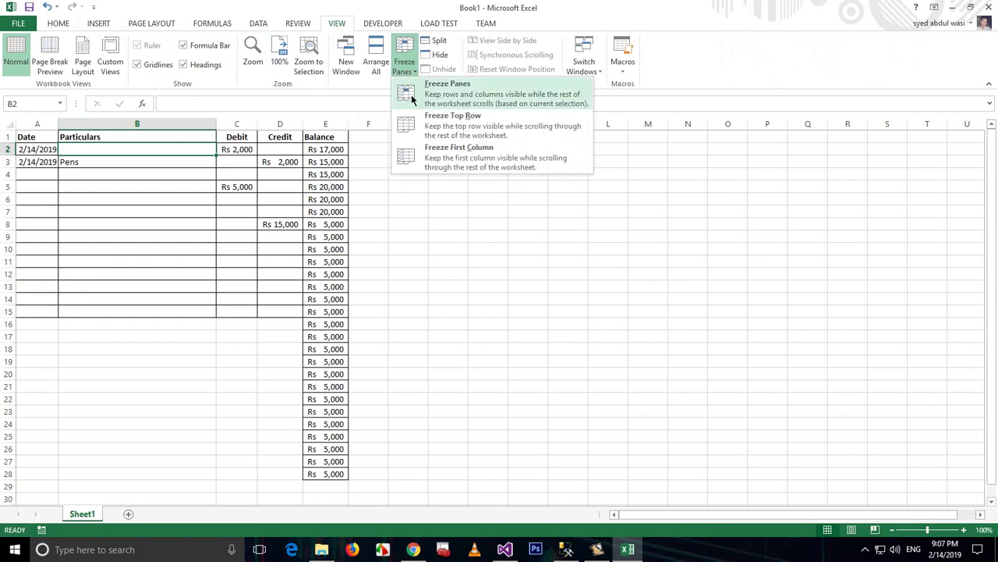
pyautogui.click(411, 94)
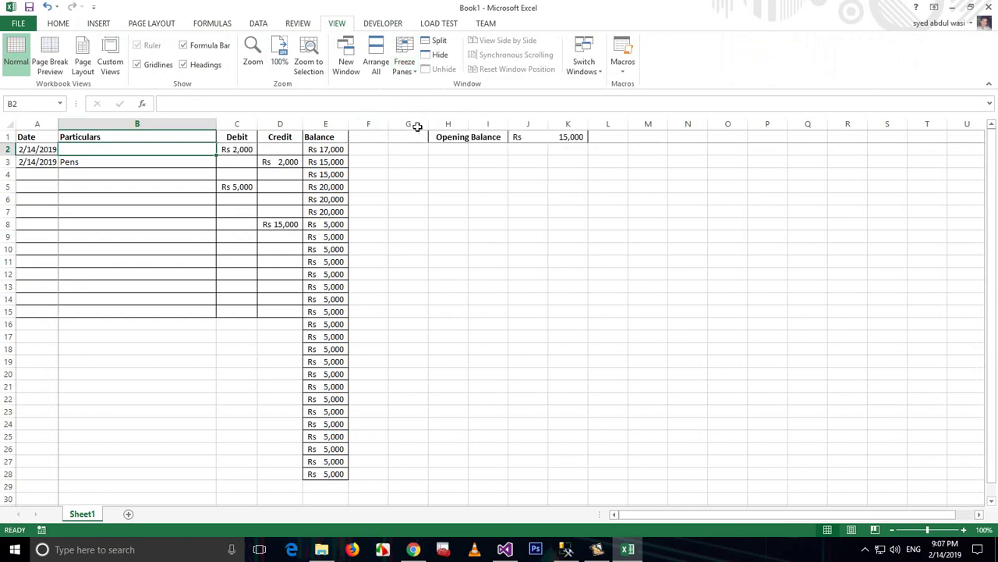
# - Test the frozen panes by moving through the sheet and examining the header row
pyautogui.click(81, 212)
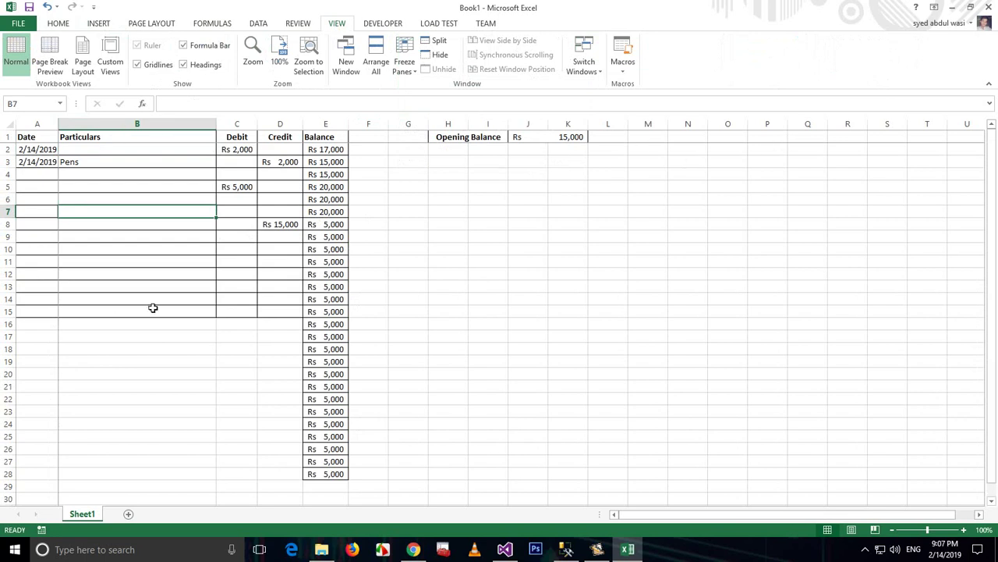
pyautogui.scroll(-7, 153, 308)
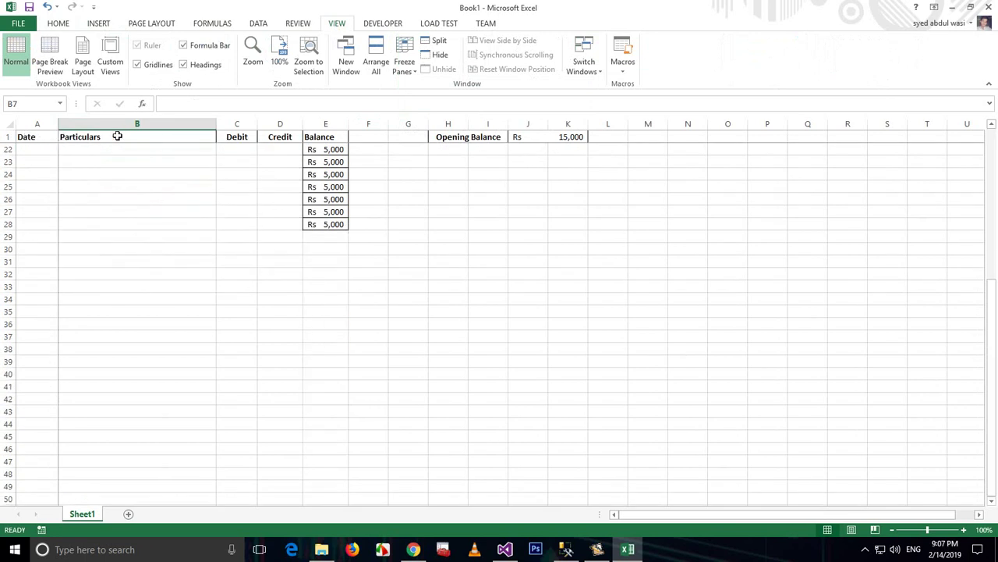
pyautogui.scroll(7, 238, 341)
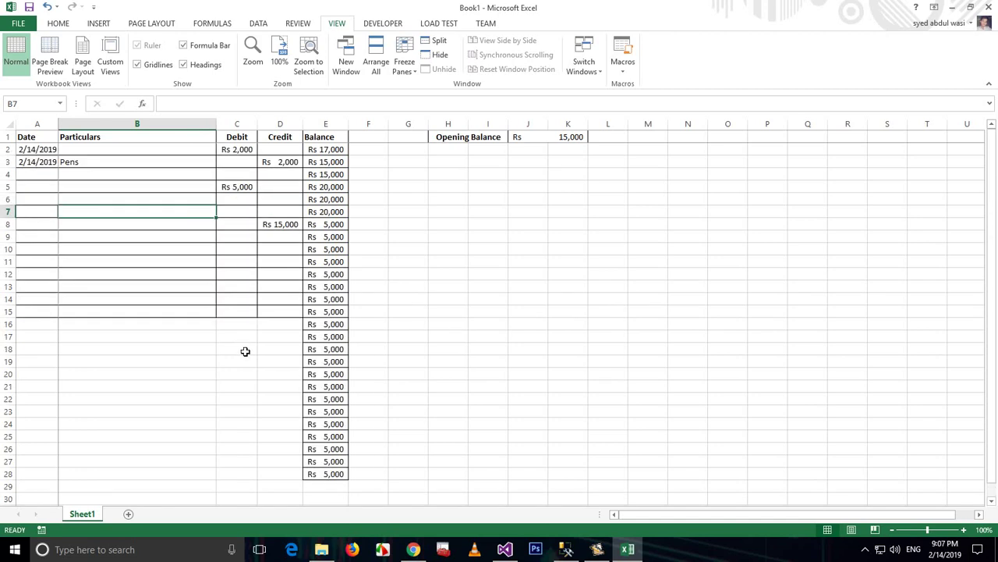
pyautogui.moveTo(680, 516); pyautogui.dragTo(590, 499)
pyautogui.moveTo(46, 139); pyautogui.dragTo(484, 137)
pyautogui.click(220, 299)
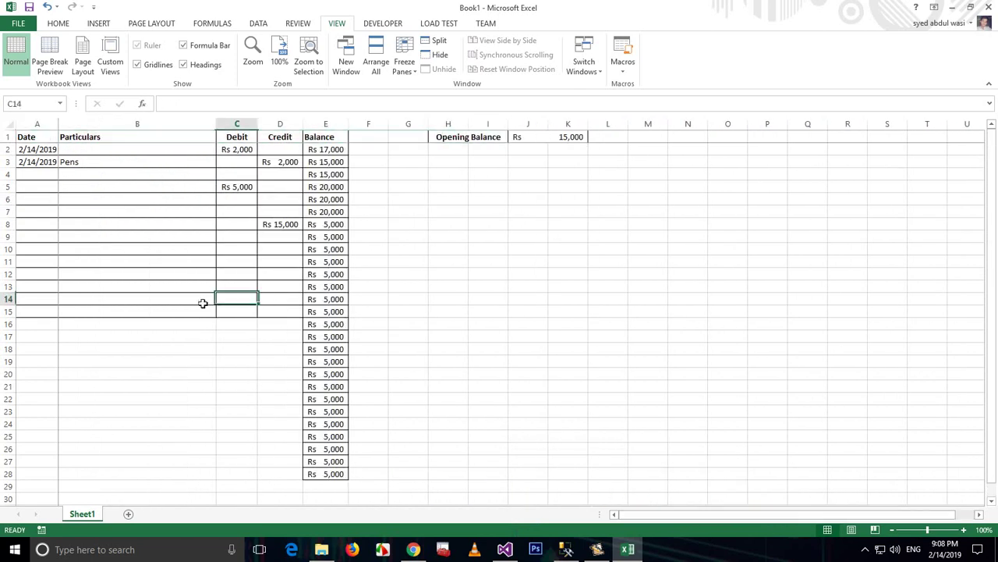
# - Apply all borders to the Date, Particulars, Debit and Credit cells in A15:D28
pyautogui.moveTo(293, 320); pyautogui.dragTo(45, 474)
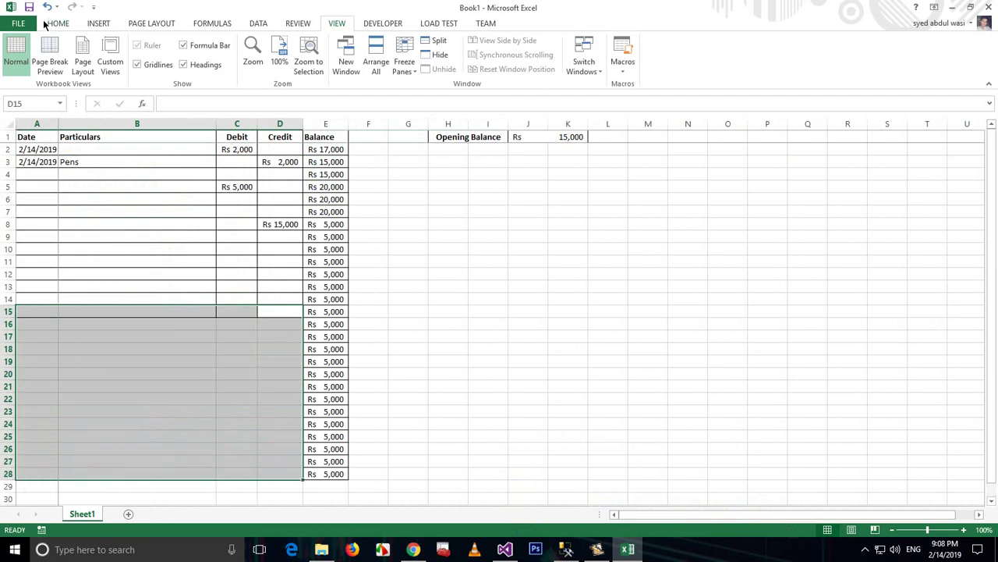
pyautogui.click(48, 23)
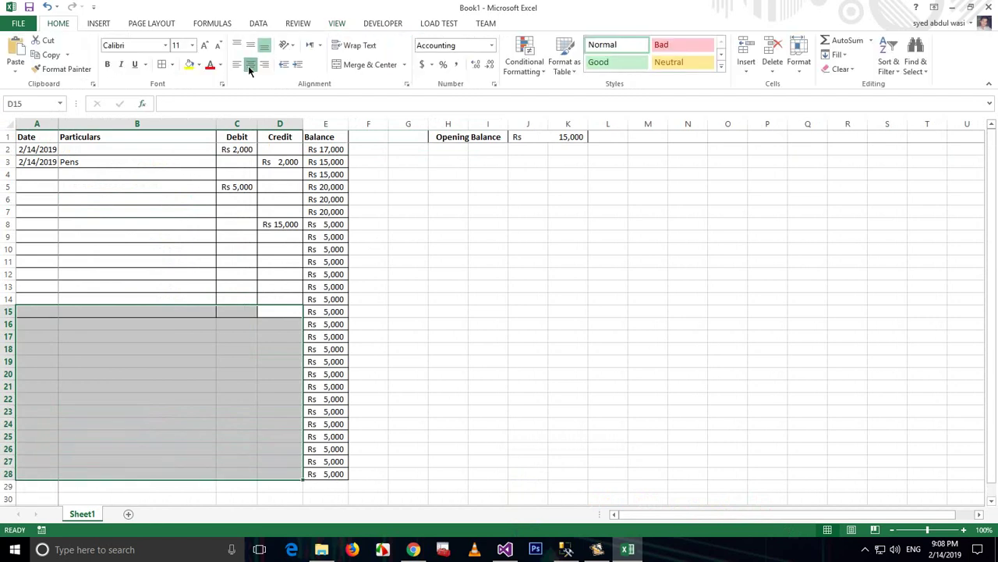
pyautogui.click(163, 64)
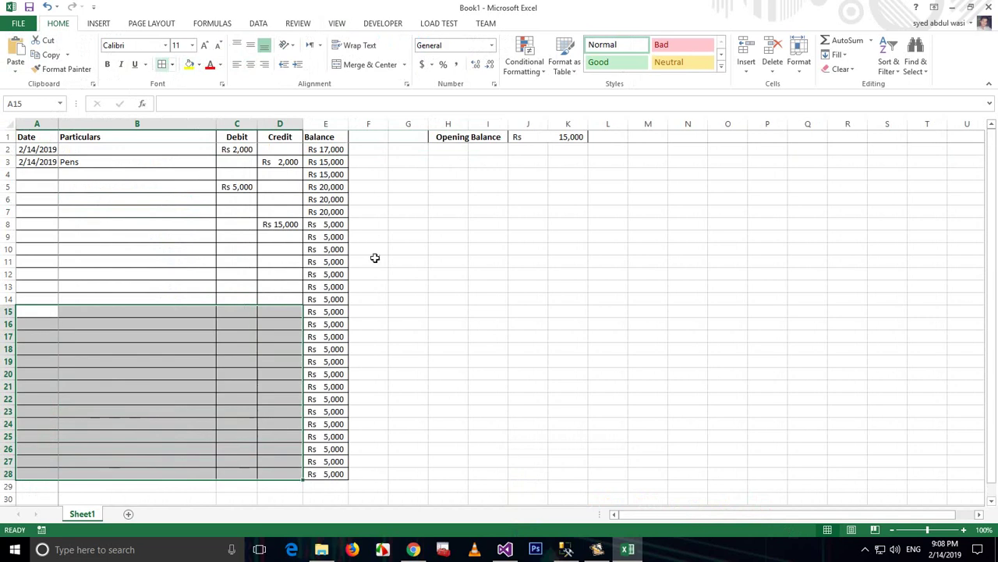
pyautogui.click(262, 320)
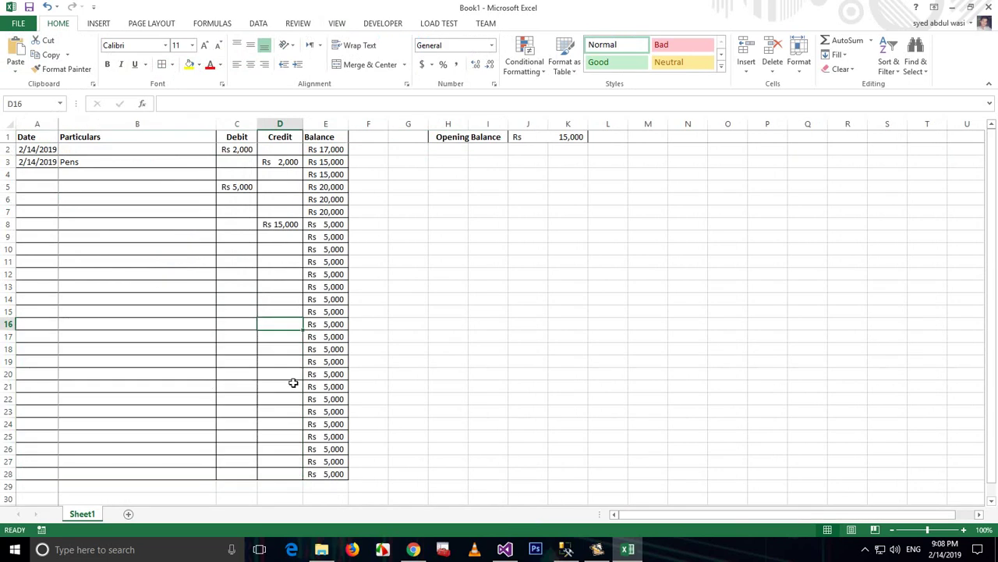